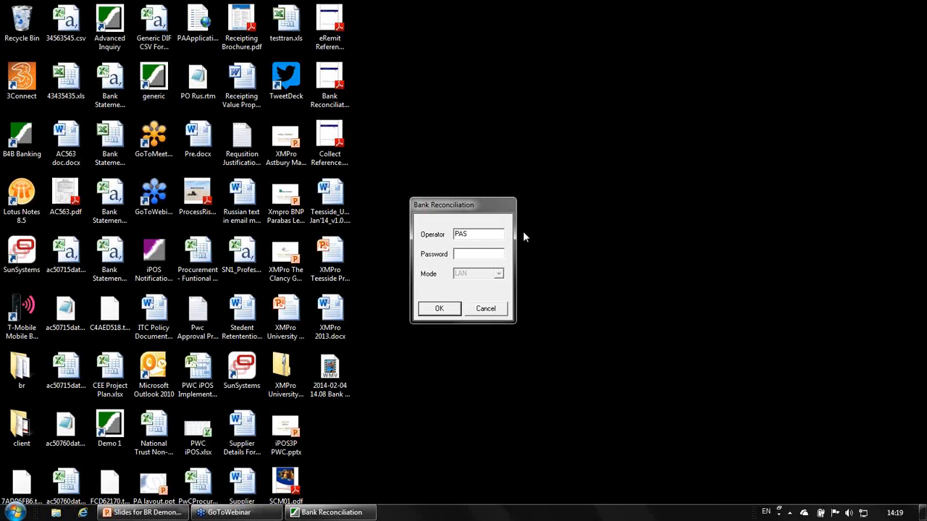
Log in to Bank Reconciliation as operator PAS by entering the account password.
type("**********")
key("Return")
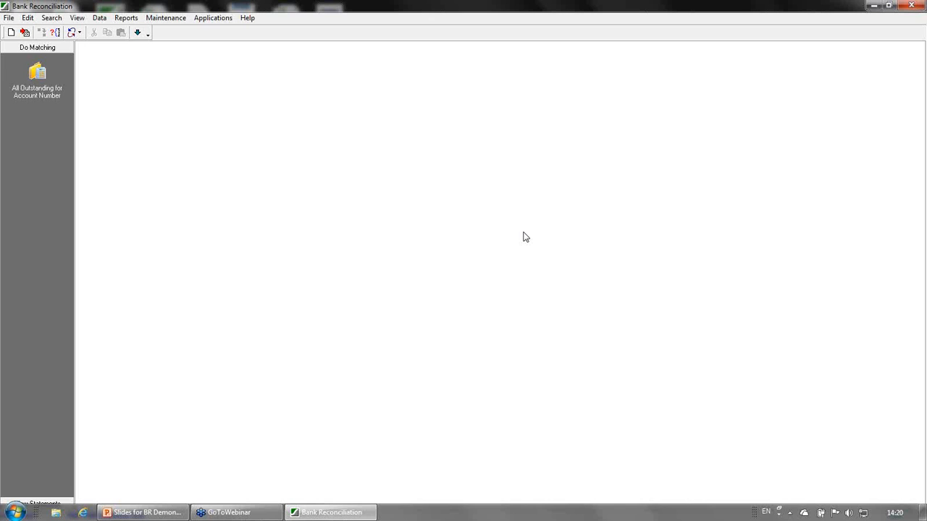
Switch between the Do Matching and View Statements navigation groups.
left_click(789, 512)
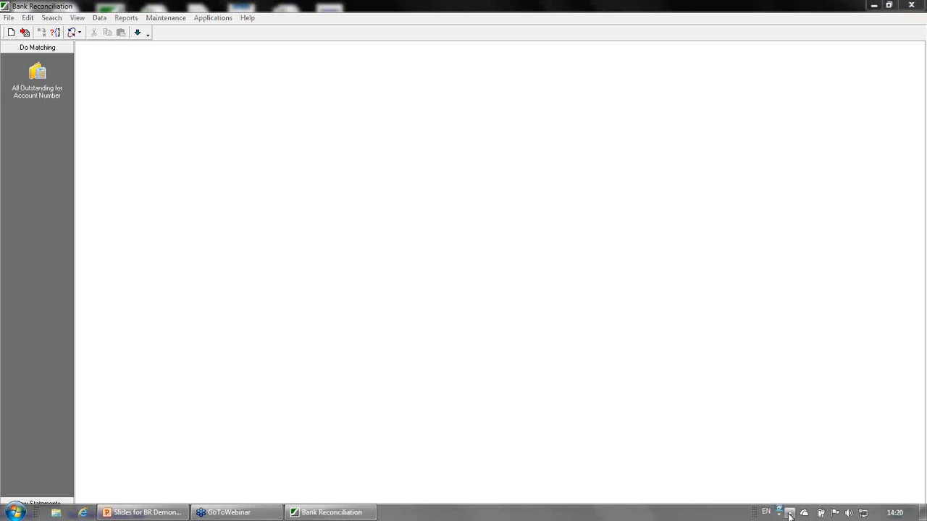
left_click(377, 301)
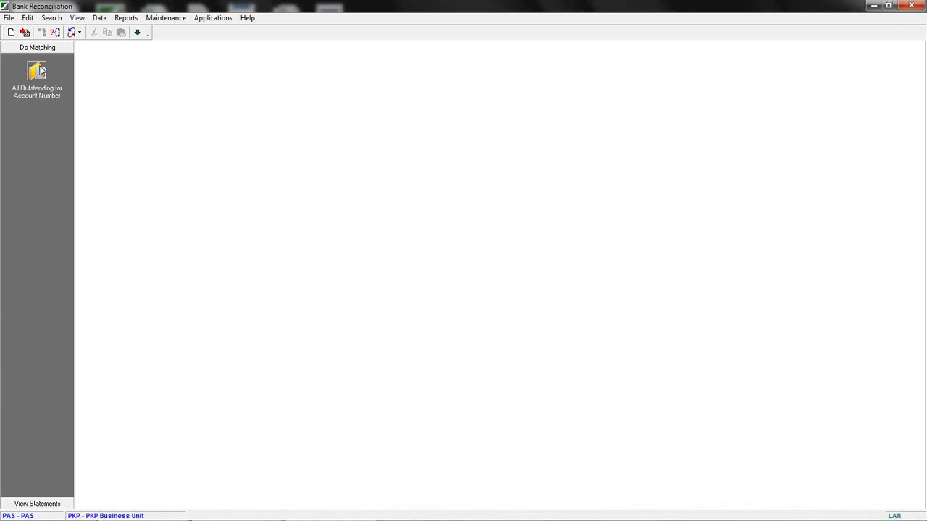
left_click(33, 502)
left_click(31, 48)
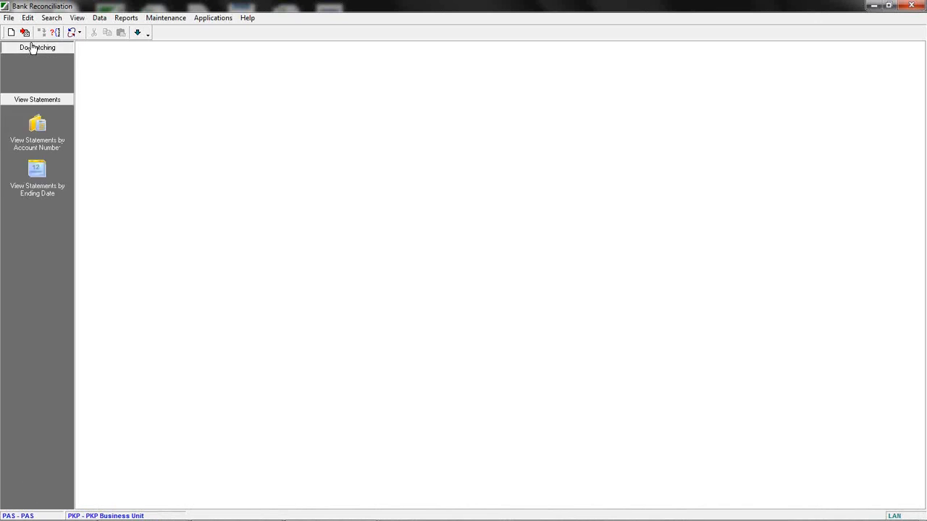
left_click(32, 503)
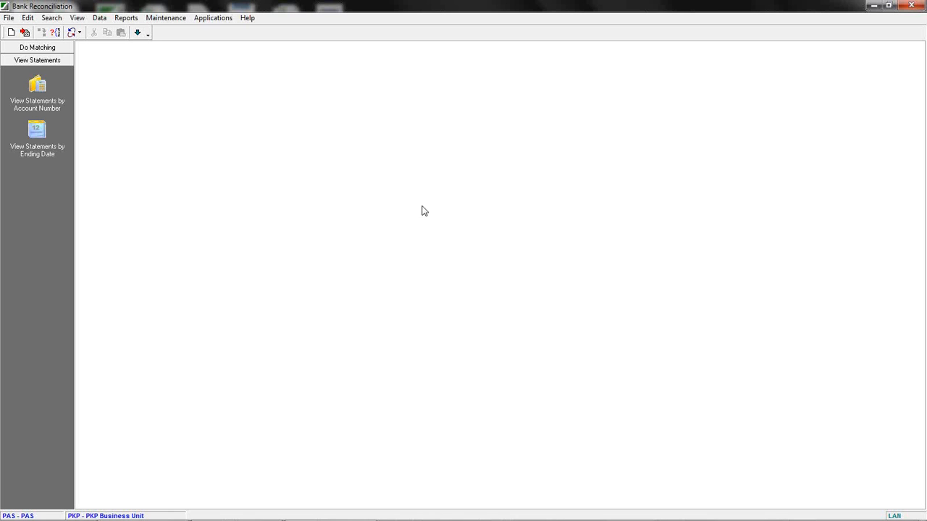
Open the bank account setup and browse the available bank import file formats for Main Account 1.
left_click(165, 18)
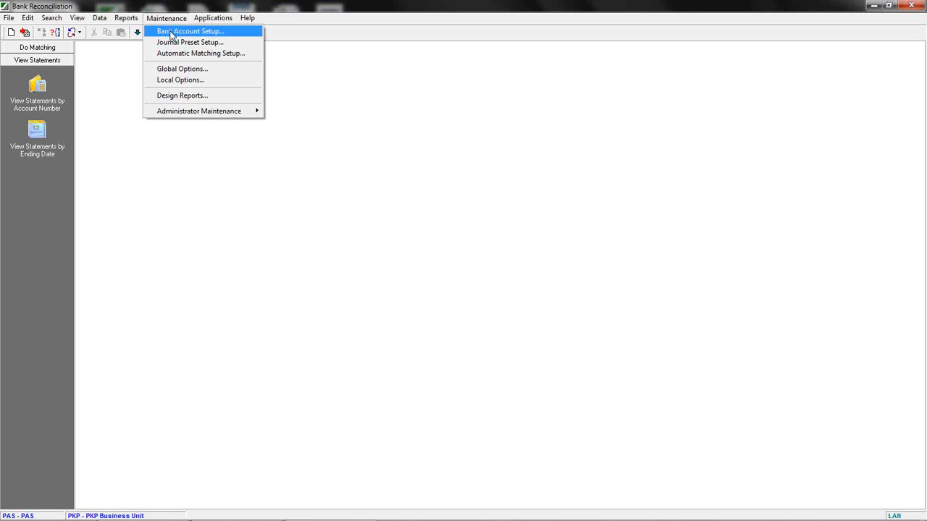
left_click(171, 34)
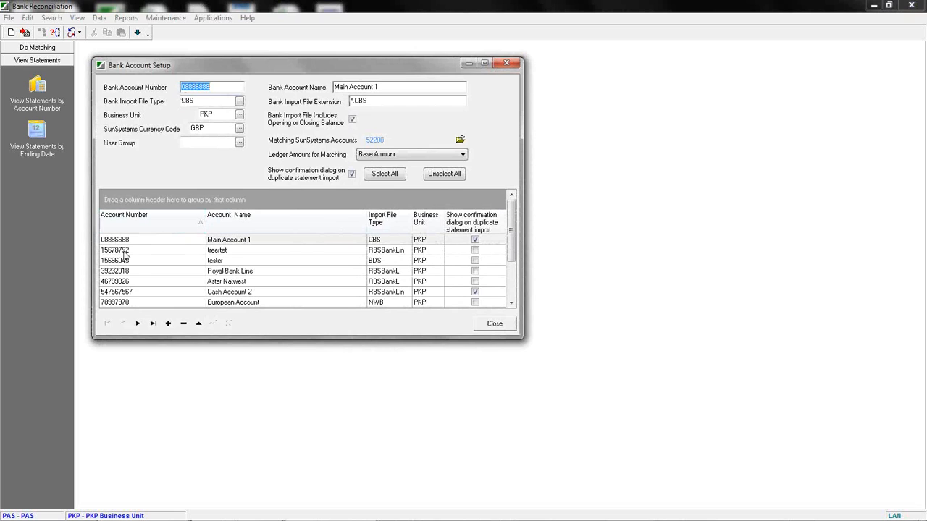
left_click_drag(223, 86, 169, 84)
left_click_drag(387, 86, 326, 87)
left_click(389, 87)
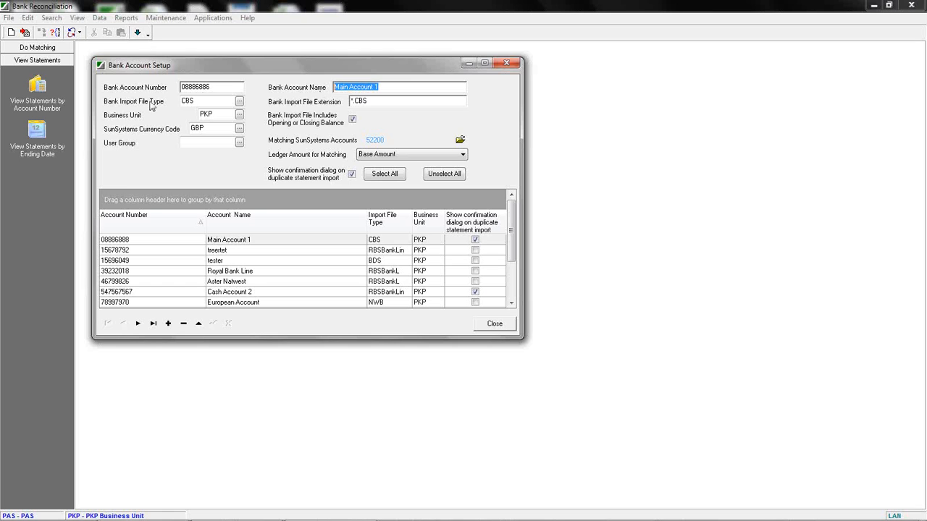
left_click(240, 101)
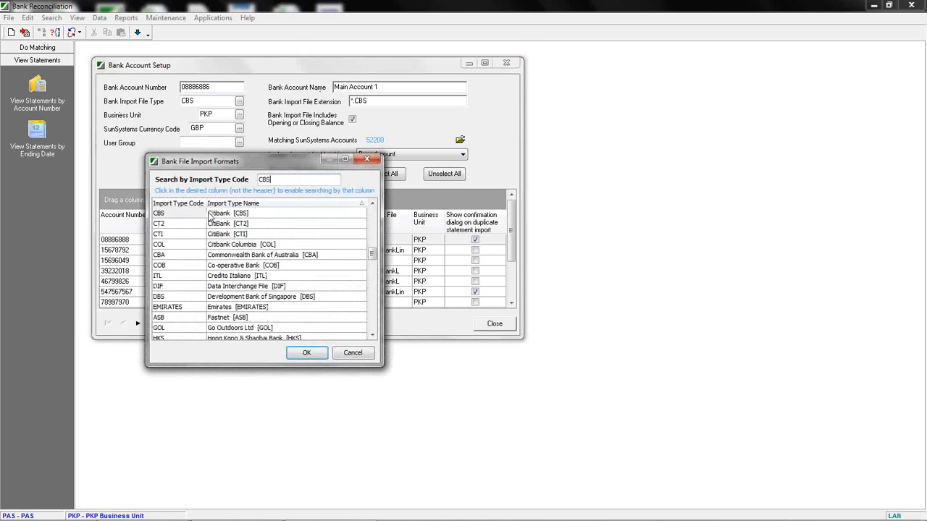
type(",")
key("BackSpace")
left_click_drag(373, 257, 372, 307)
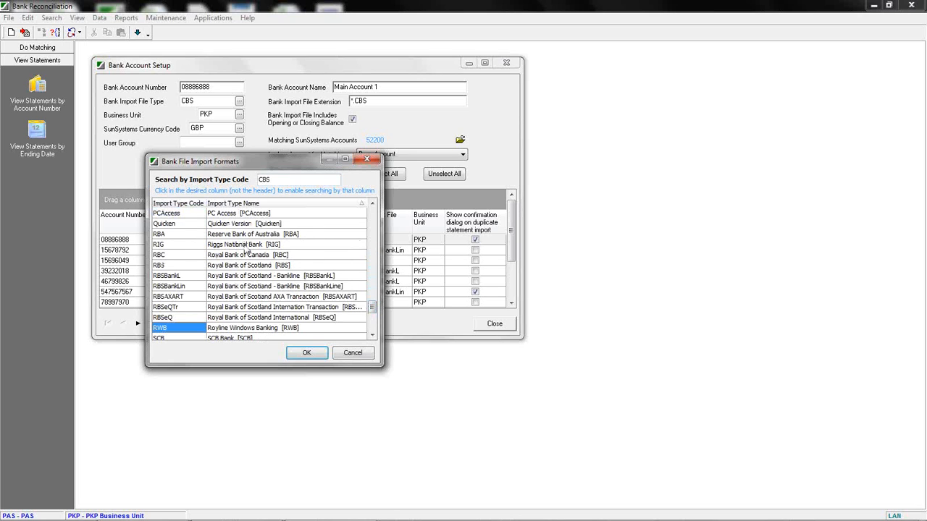
left_click(352, 352)
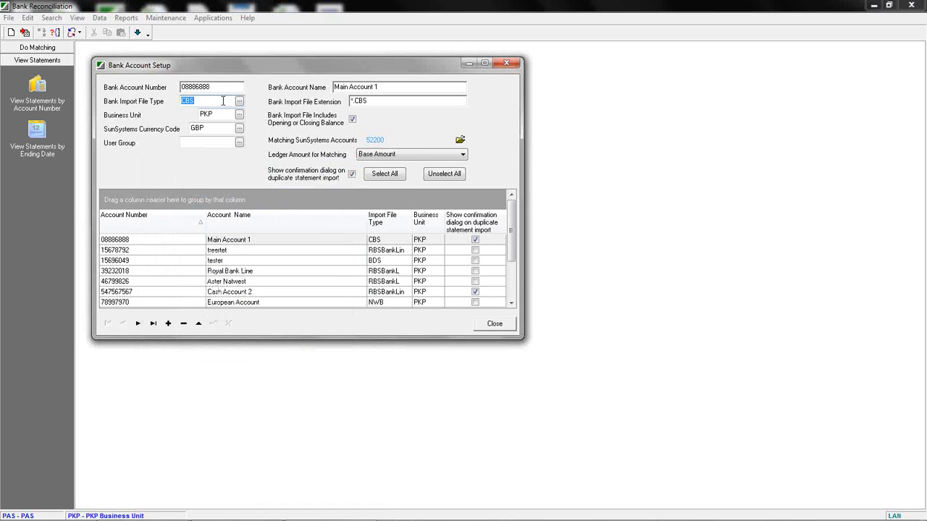
Review the account's business unit lookup and its matching SunSystems account code lookup.
left_click(223, 101)
left_click_drag(219, 86, 175, 88)
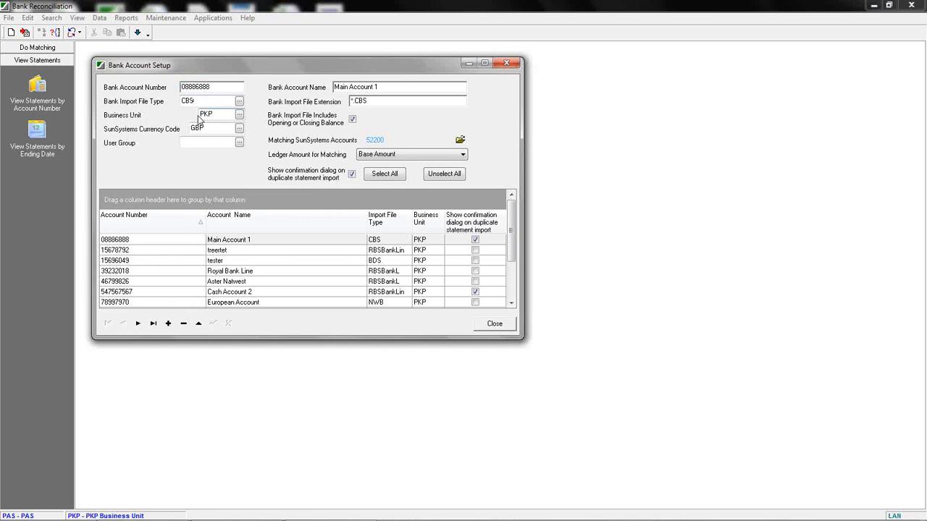
left_click(238, 114)
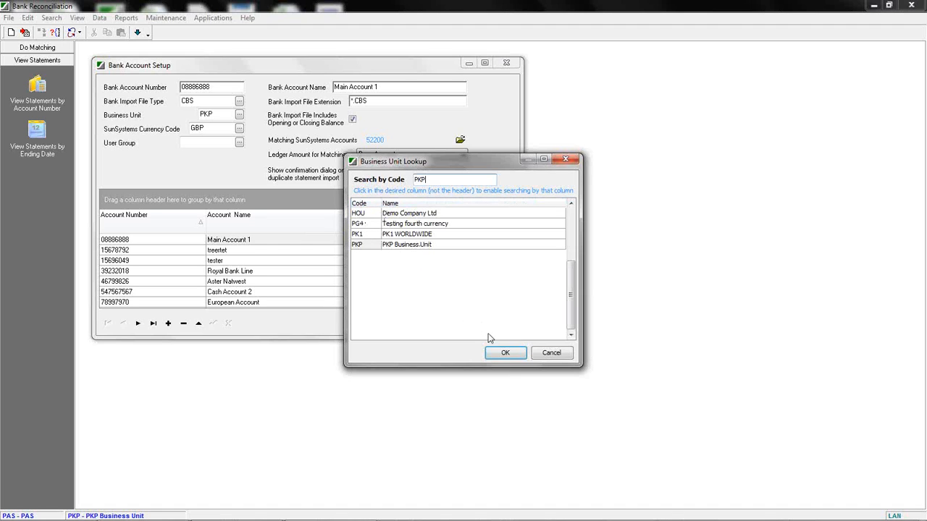
left_click(502, 353)
double_click(209, 115)
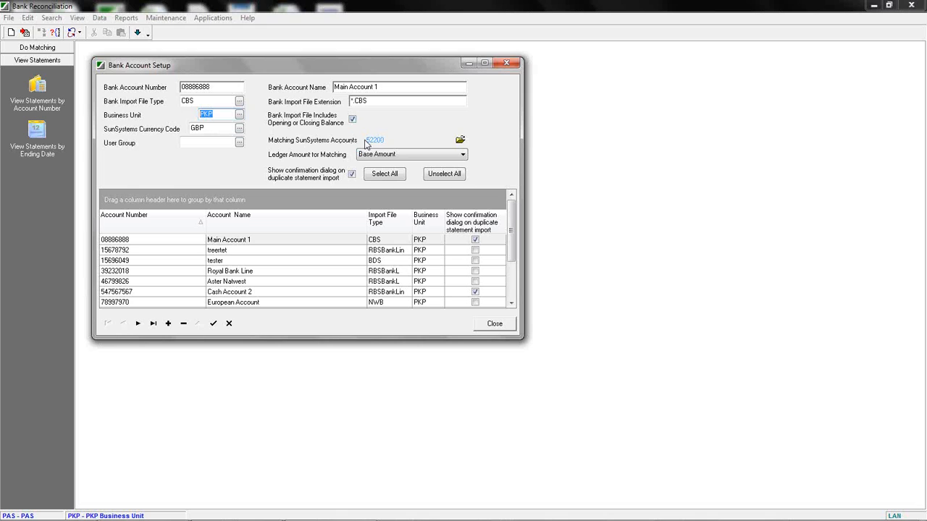
left_click(193, 88)
left_click(460, 140)
left_click(399, 218)
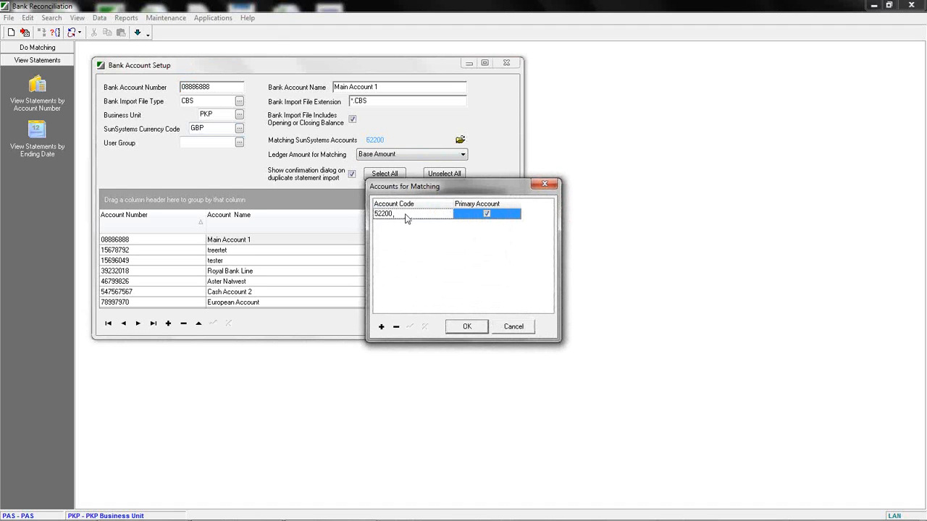
left_click(447, 215)
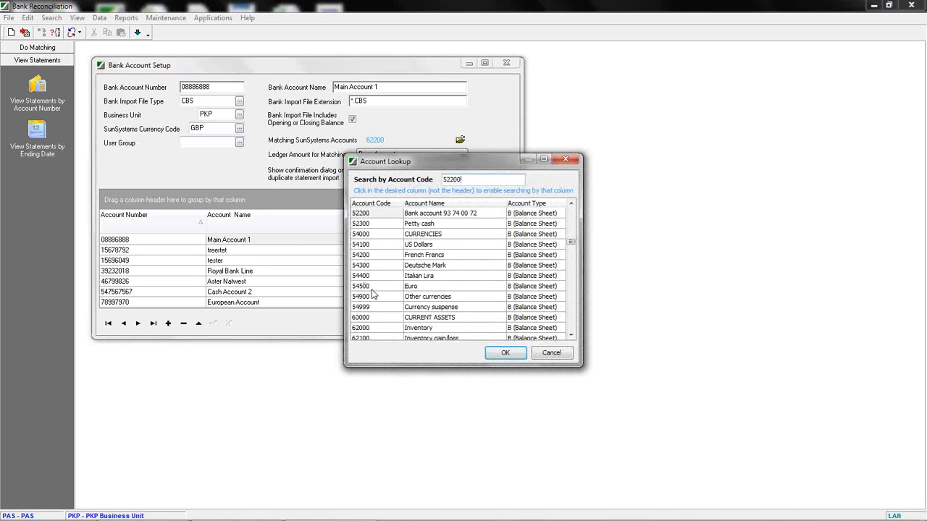
left_click(546, 352)
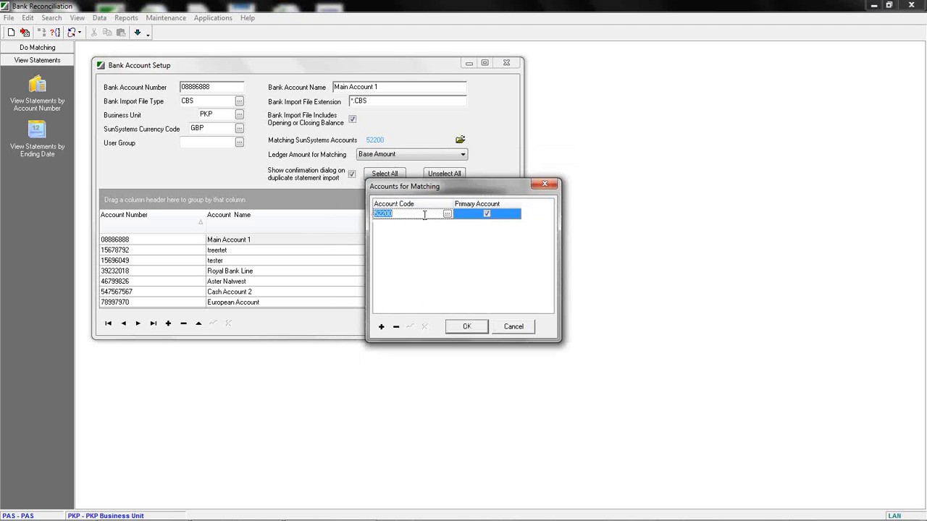
left_click(382, 326)
left_click(404, 216)
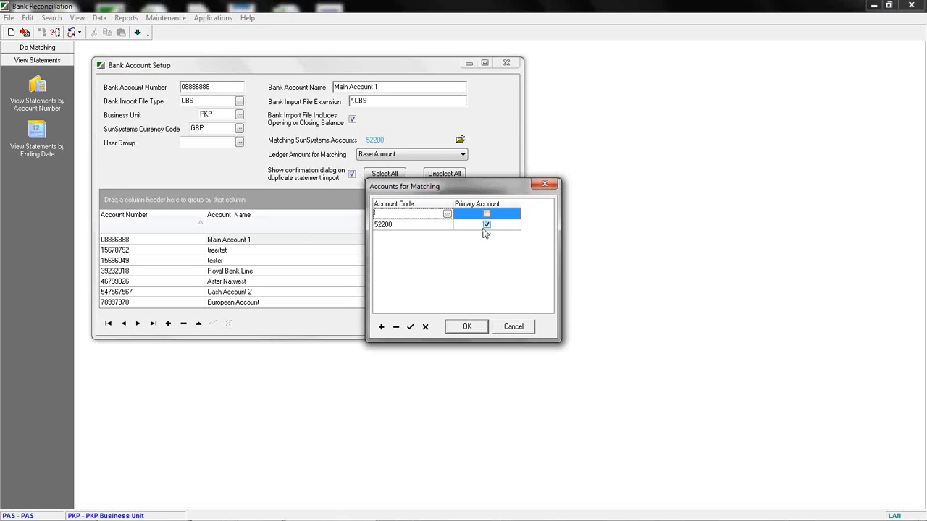
left_click(513, 326)
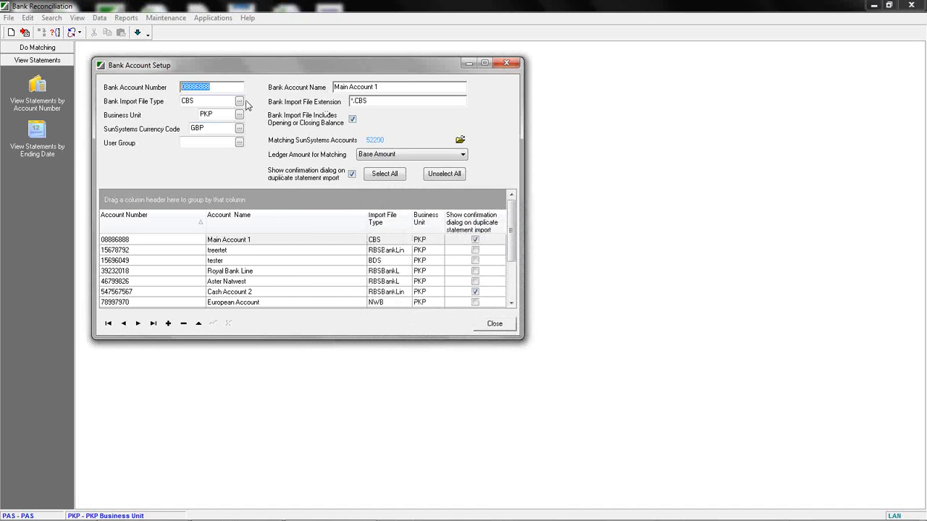
Review the currency code and ledger amount for matching options, then close the bank account setup.
left_click(217, 128)
left_click_drag(218, 129, 174, 128)
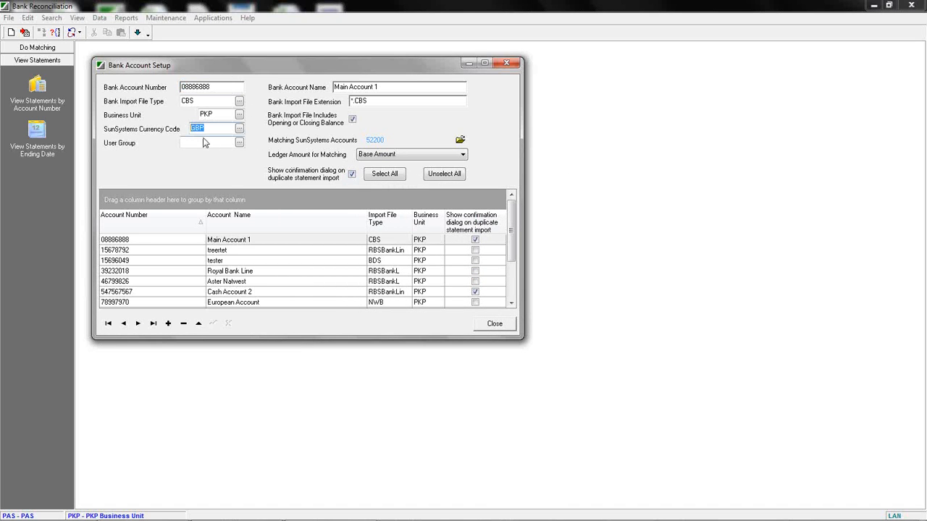
left_click(374, 161)
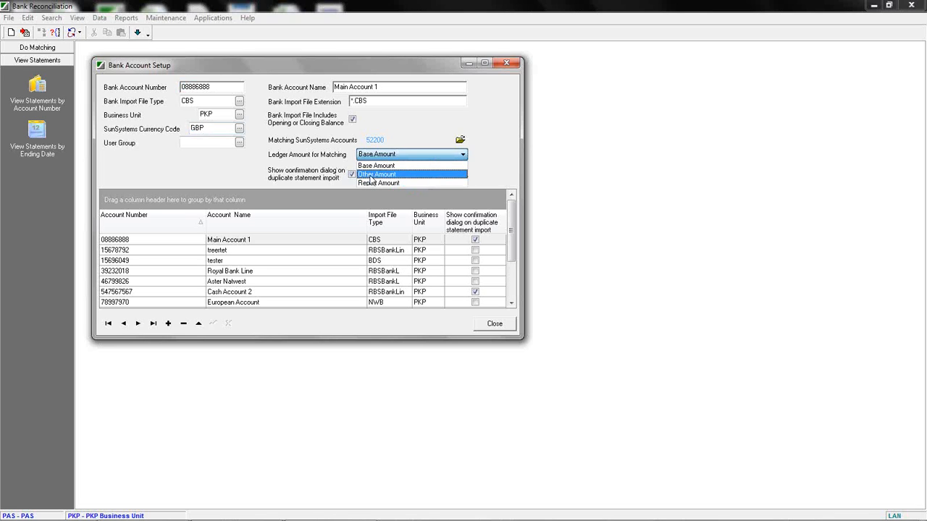
left_click(215, 164)
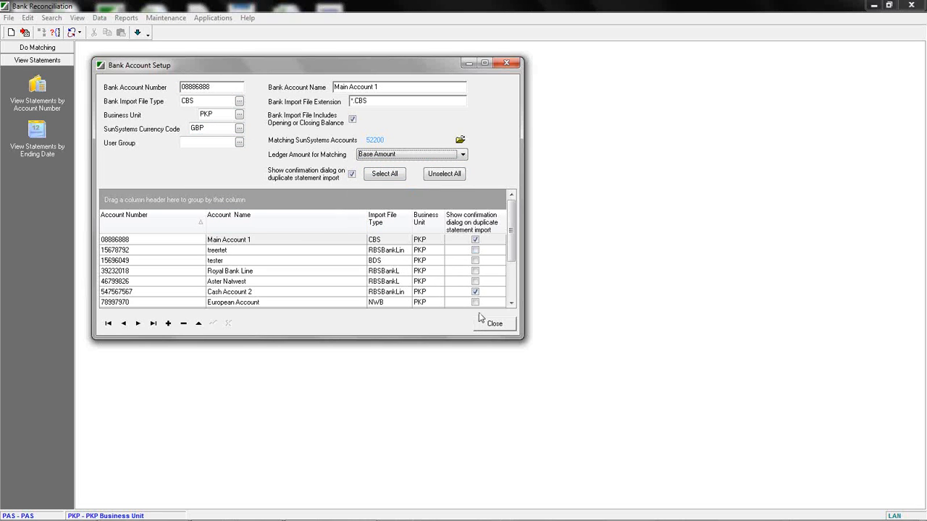
left_click(496, 327)
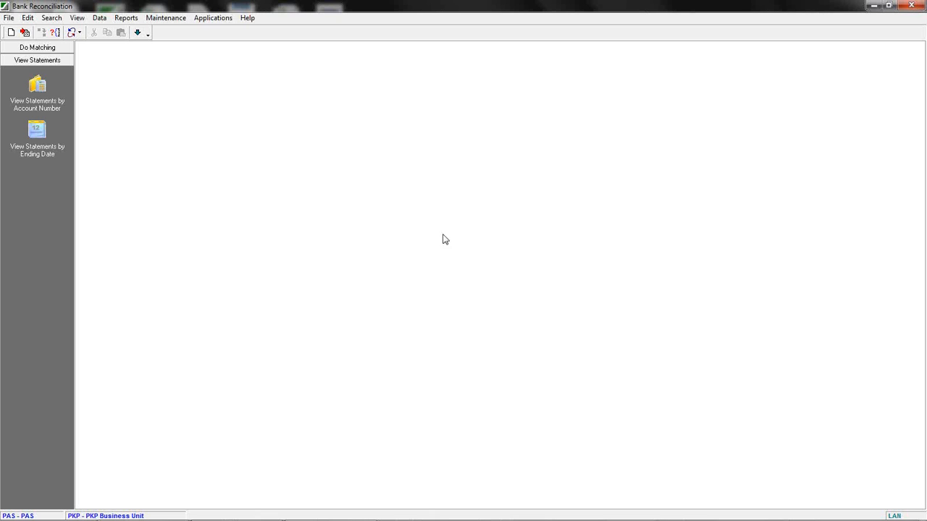
Start a statement import in CBB Bank format and add the file BANKREC.CBB from the Sun5 Sample Bank Files folder.
left_click(10, 18)
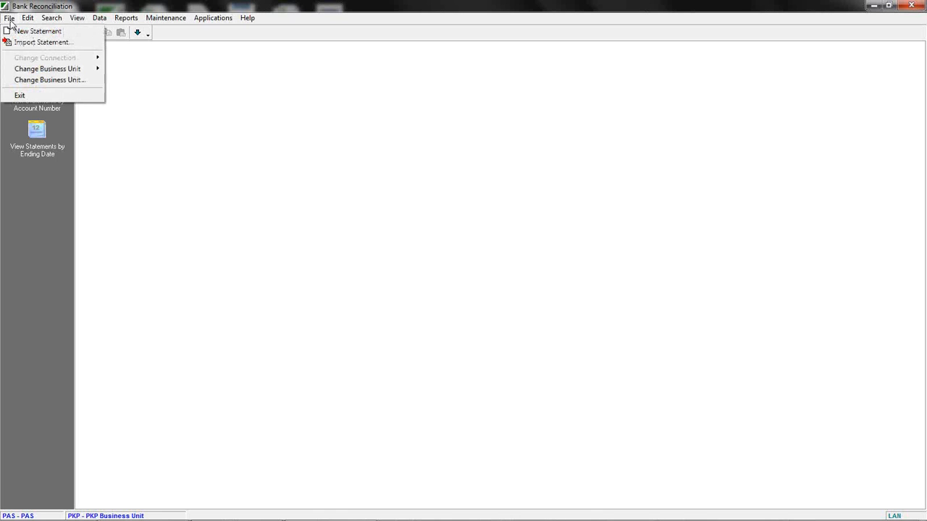
left_click(29, 42)
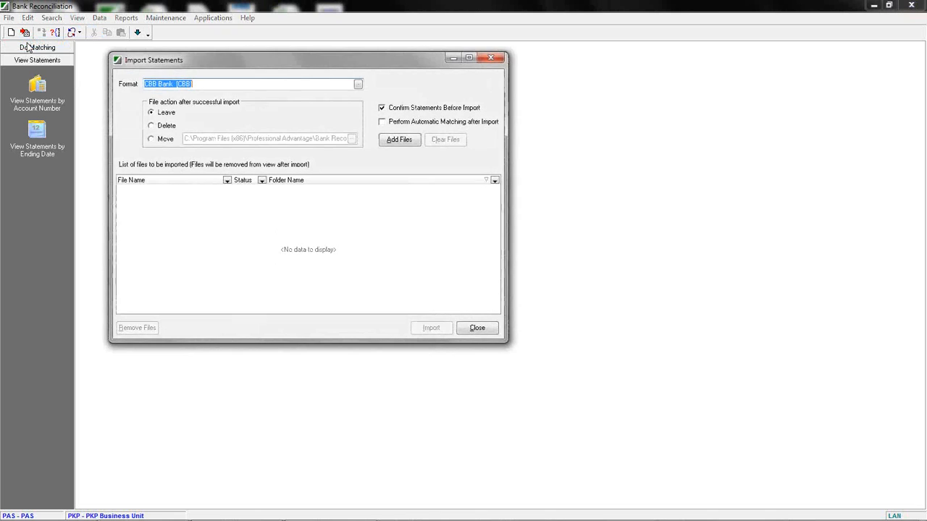
left_click_drag(233, 64, 349, 90)
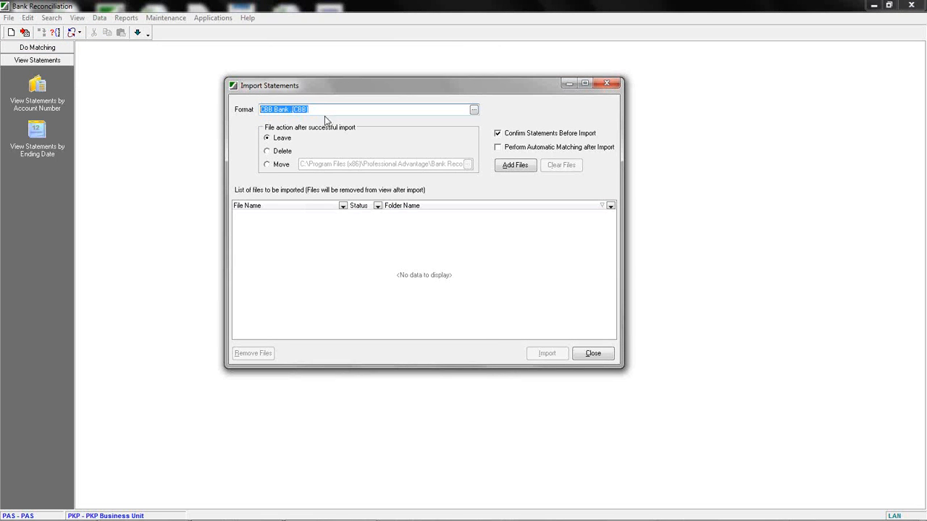
left_click(515, 165)
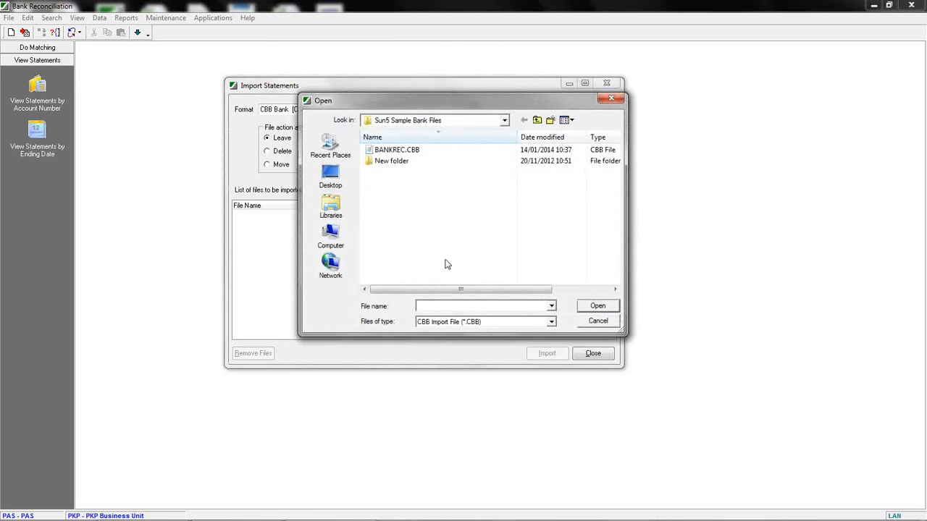
left_click(391, 149)
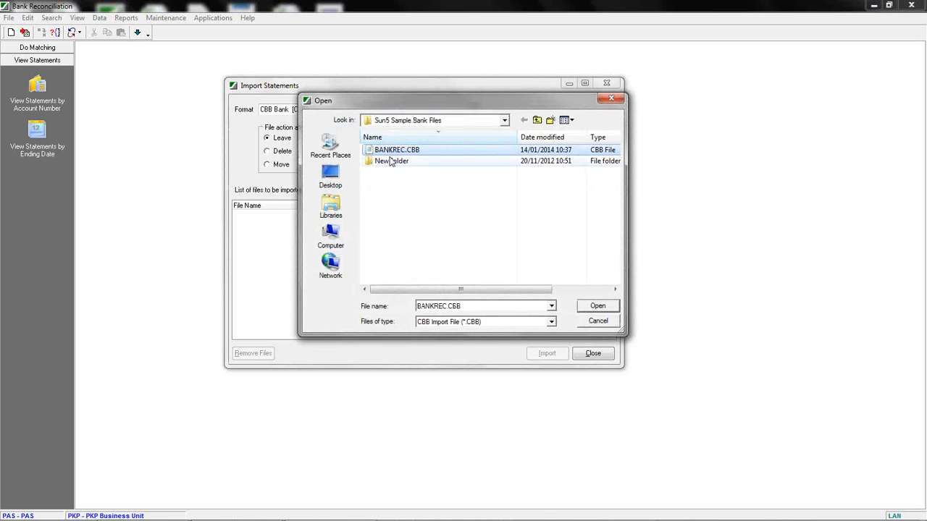
left_click(598, 307)
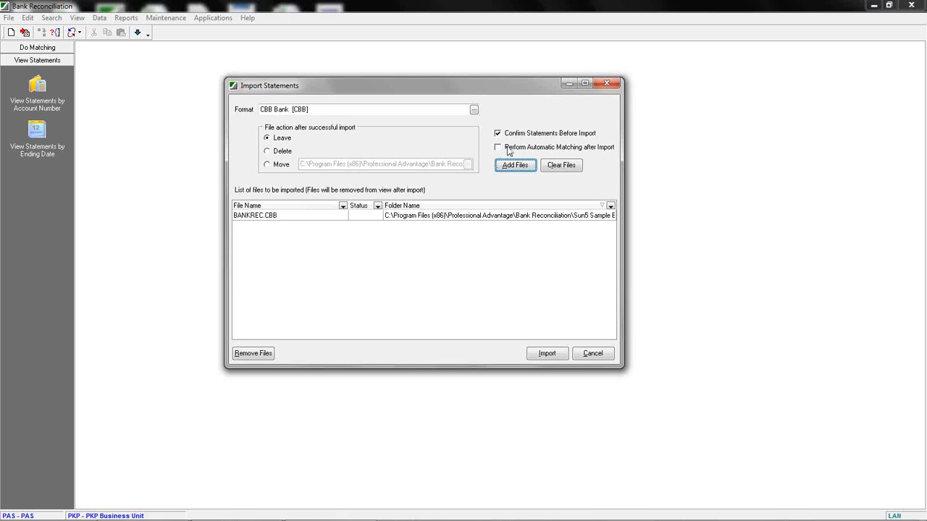
Import the statement for account 88888888, confirming it and accepting the duplicate-date prompt, then close the import window.
left_click(548, 355)
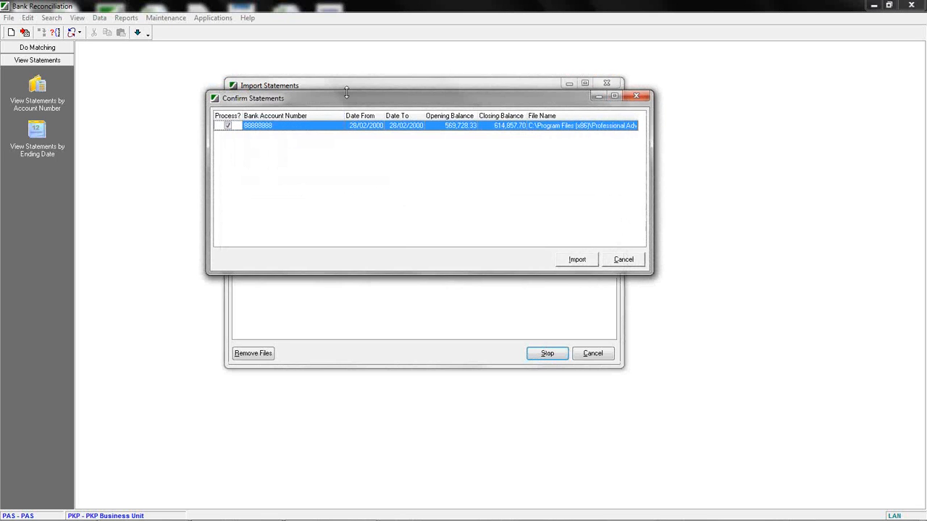
left_click_drag(348, 96, 371, 153)
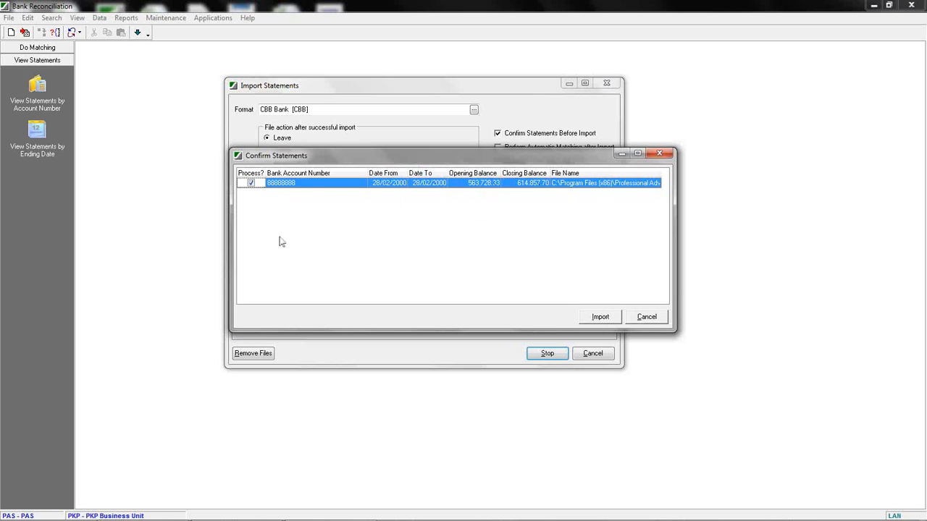
left_click(250, 183)
left_click(250, 183)
left_click(599, 317)
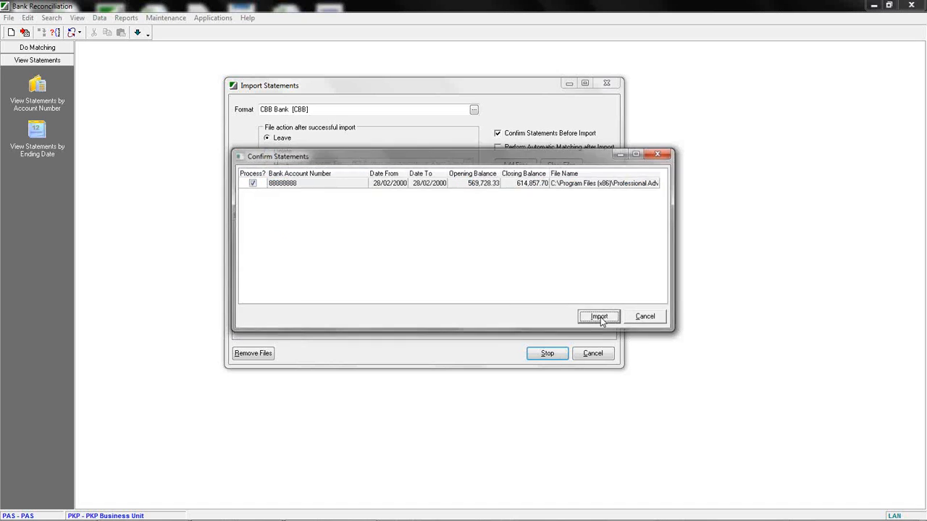
left_click_drag(473, 207, 468, 150)
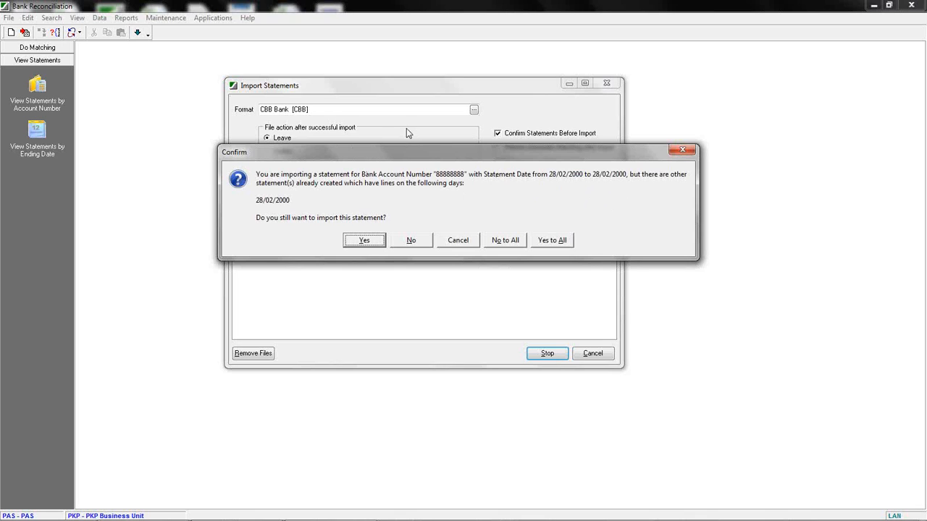
left_click(364, 240)
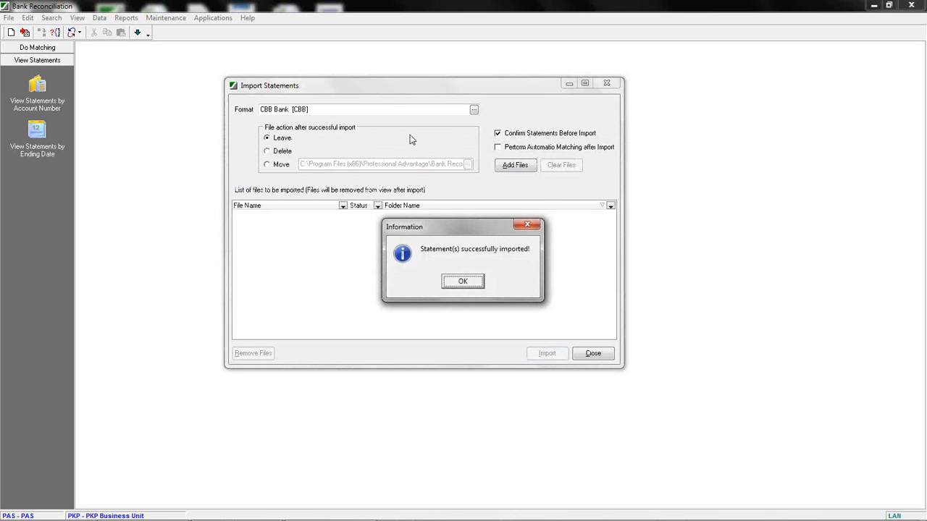
left_click(467, 282)
left_click(593, 352)
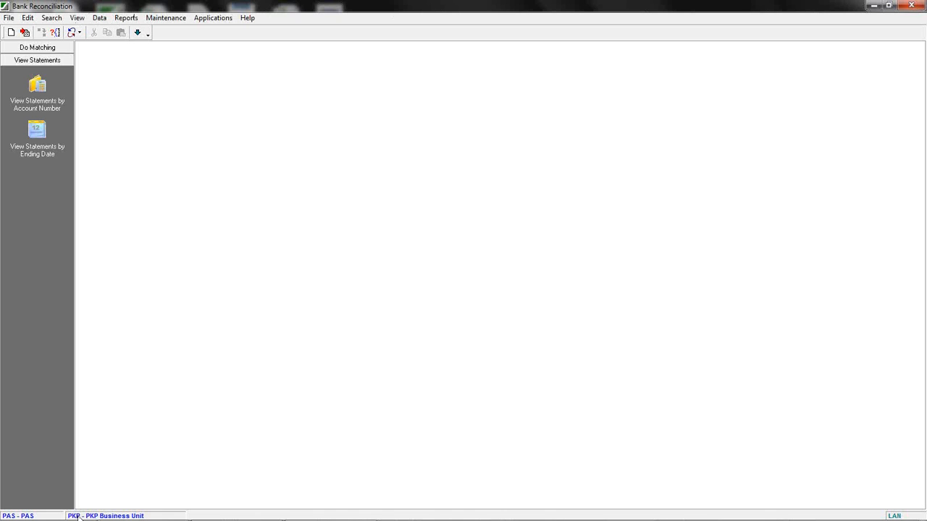
Switch the business unit to PKP - PKP Business Unit.
left_click(9, 17)
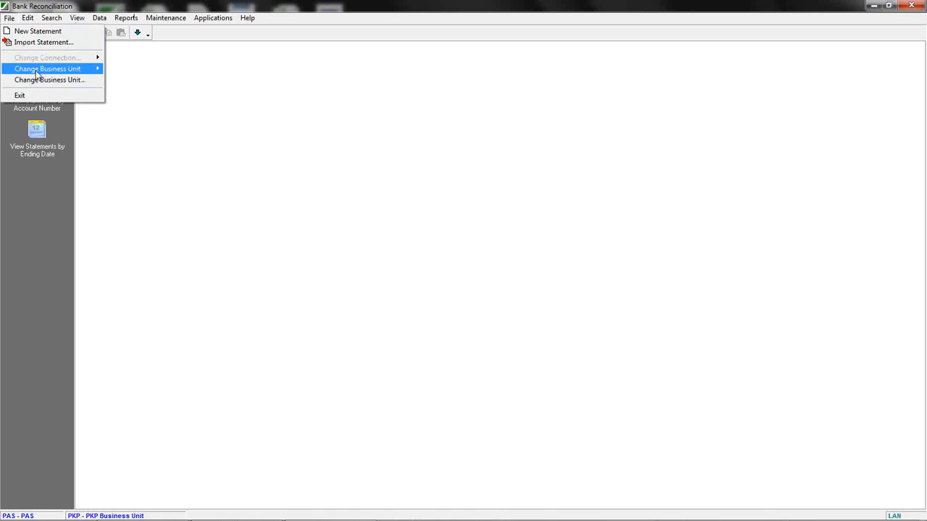
mouse_move(36, 70)
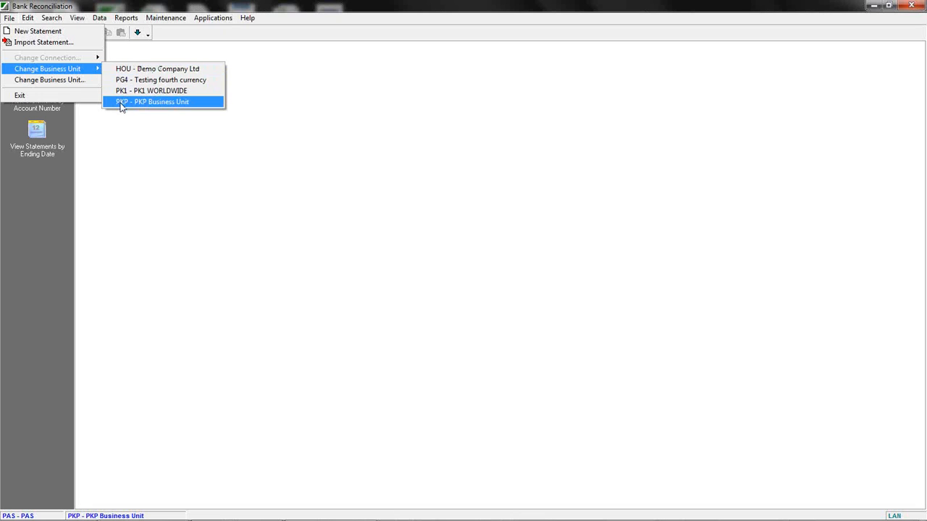
left_click(353, 174)
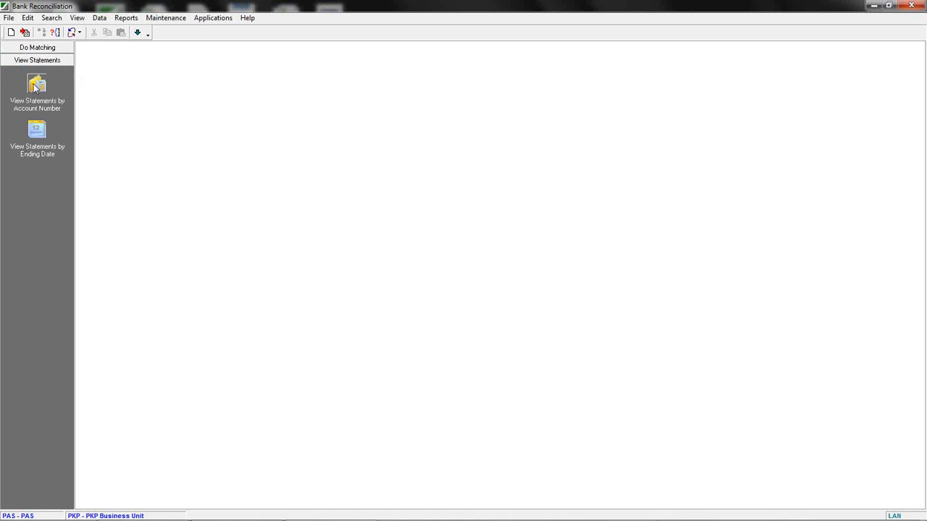
Open statements by account number and remove the Description and Match Type groupings from the transaction grid.
left_click(34, 92)
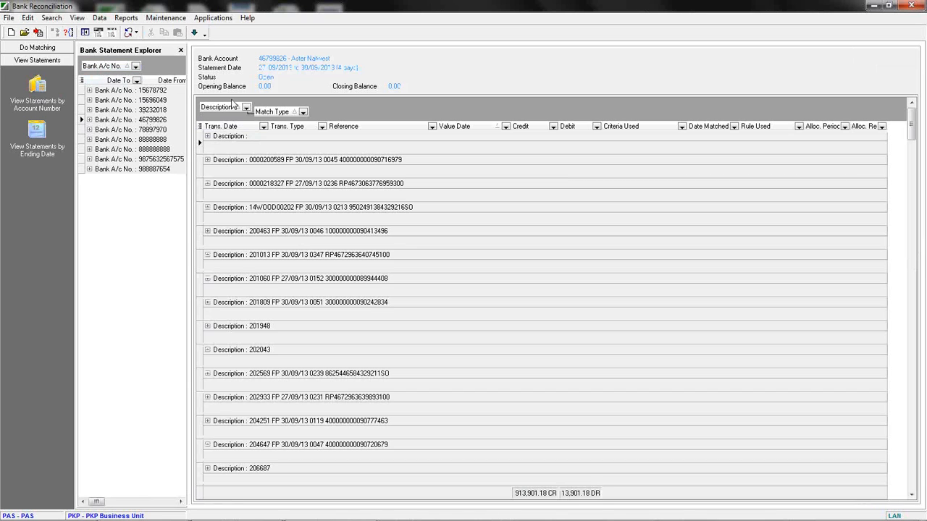
left_click_drag(230, 109, 327, 127)
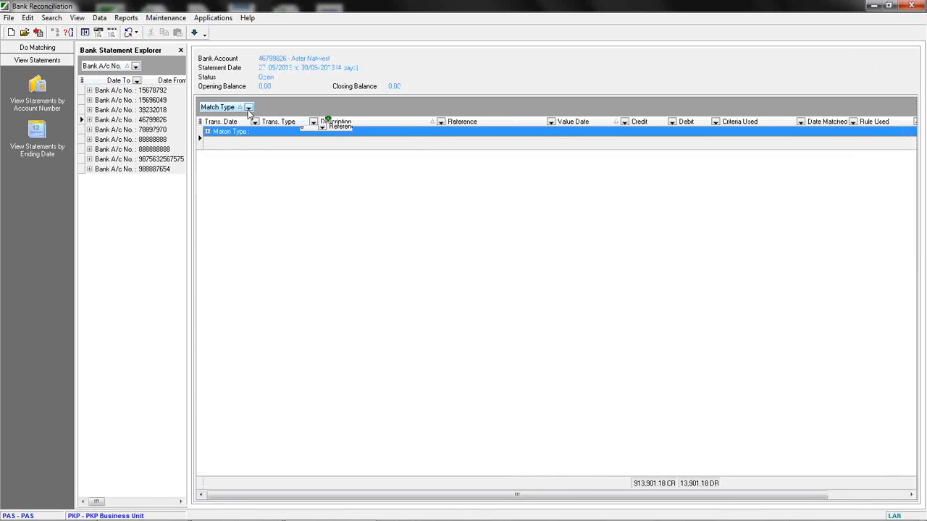
left_click_drag(429, 129, 433, 125)
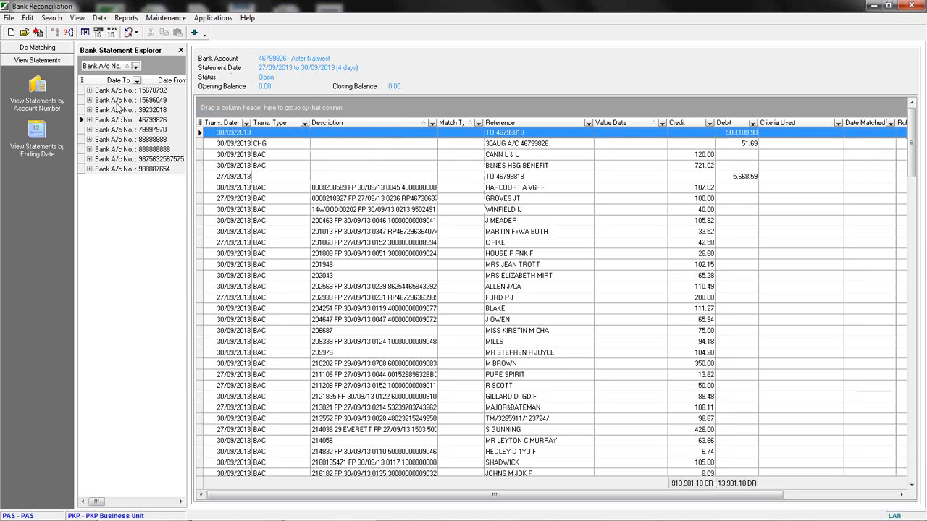
Expand the bank account folders in the statement explorer and widen the explorer pane.
left_click(89, 149)
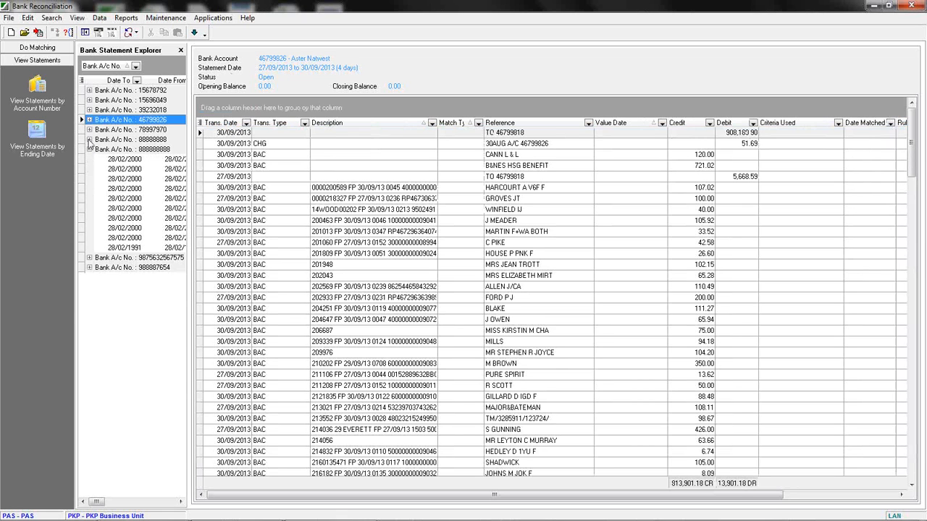
left_click(89, 139)
left_click(89, 109)
left_click(89, 100)
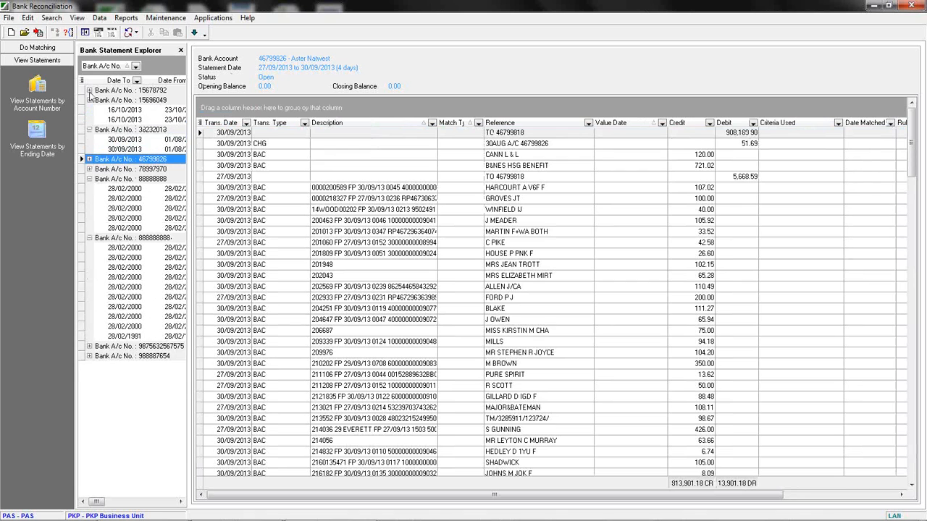
left_click(89, 90)
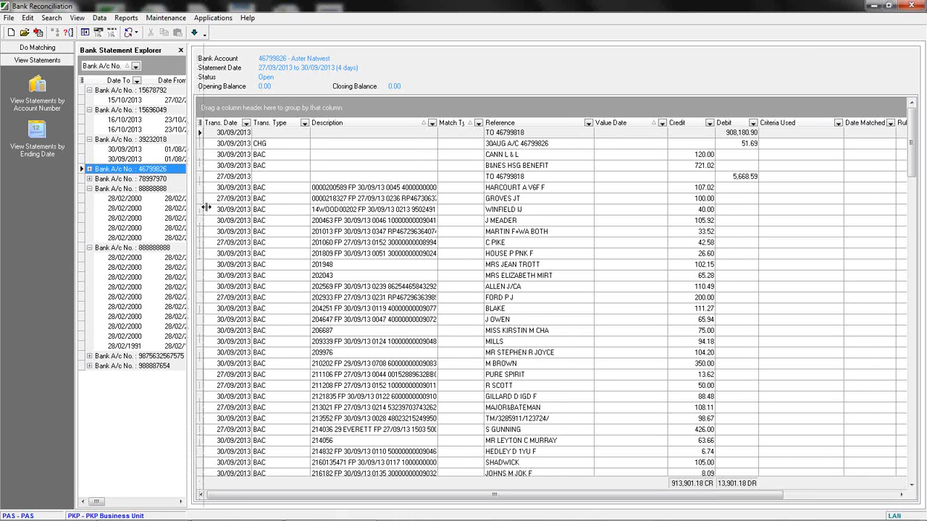
left_click_drag(188, 206, 214, 210)
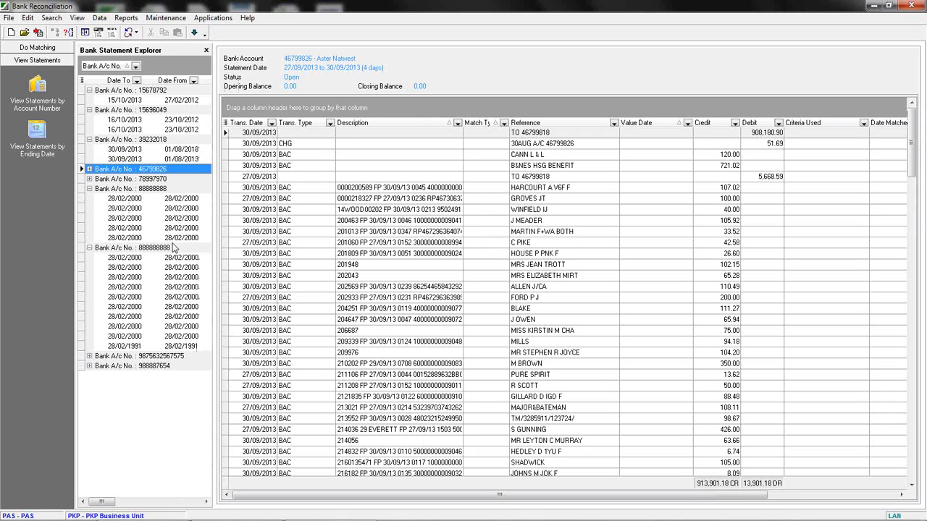
Open several 28/02/2000 statements under accounts 88888888 and 888888888 to compare their transactions.
left_click(127, 209)
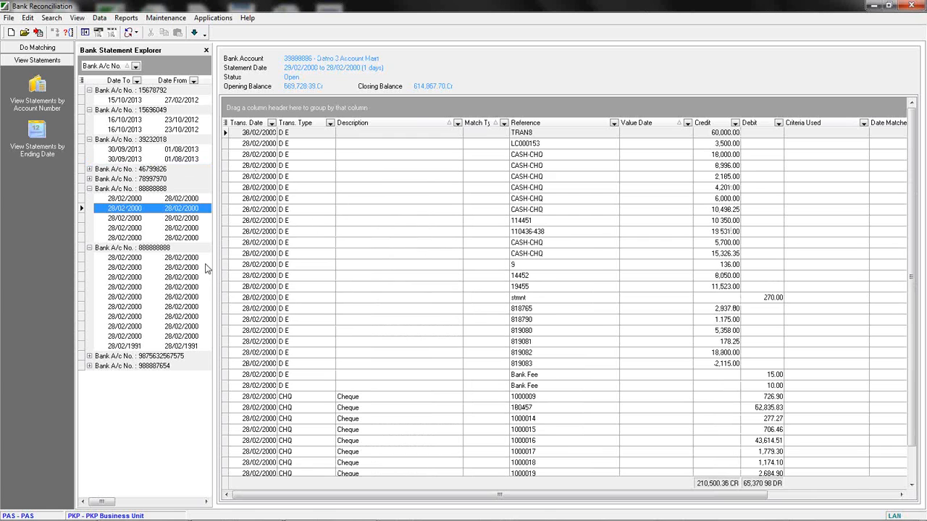
left_click(129, 229)
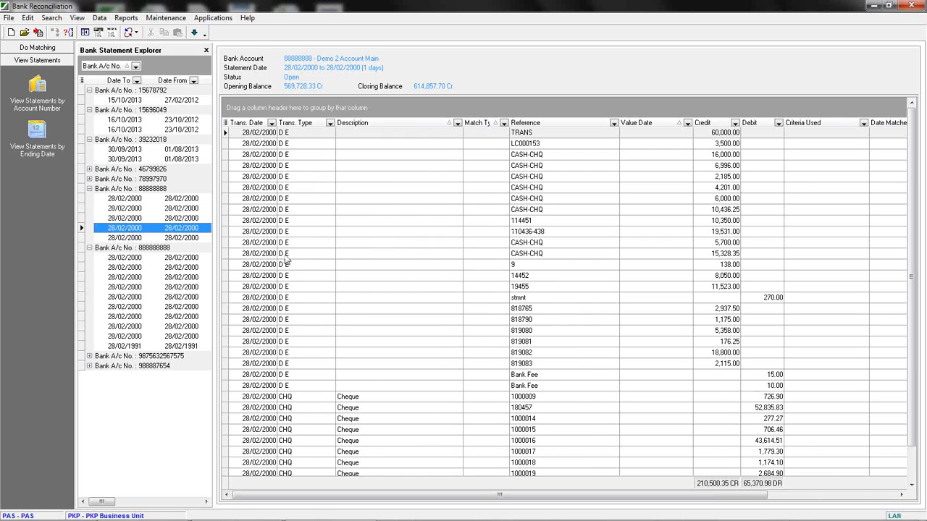
left_click(122, 279)
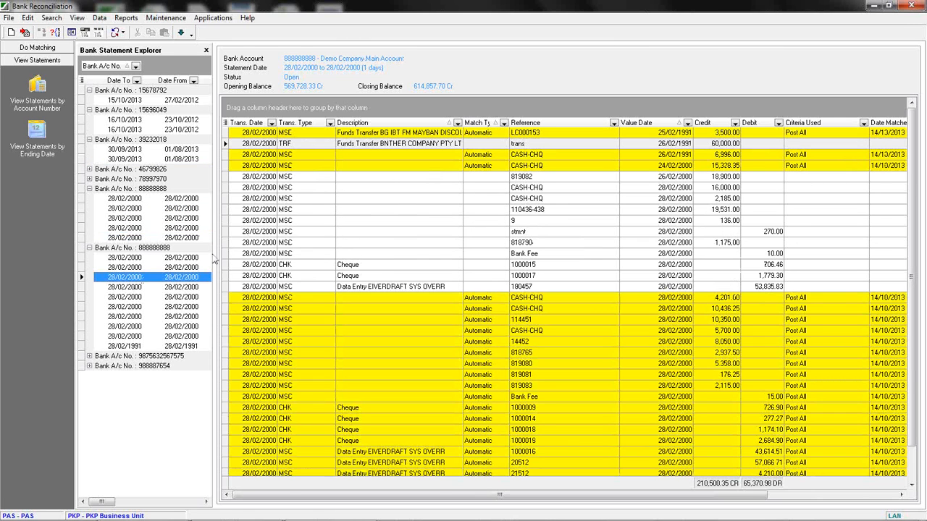
left_click(114, 211)
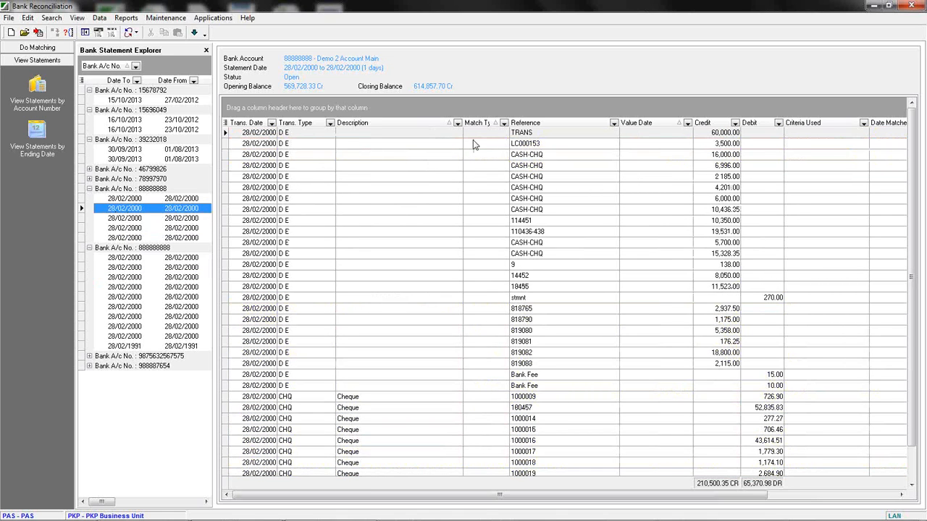
Widen the Match Type column and move it after the Debit column.
left_click_drag(514, 123, 526, 122)
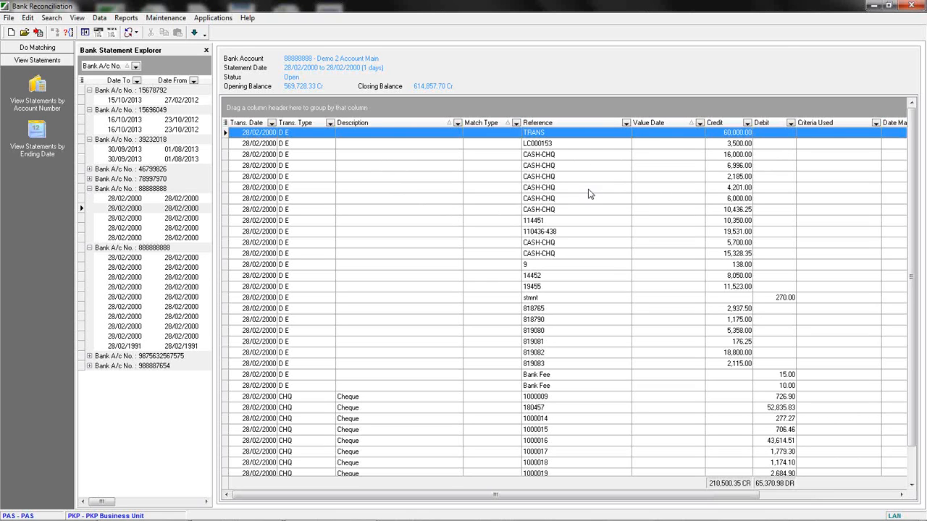
left_click_drag(495, 124, 796, 130)
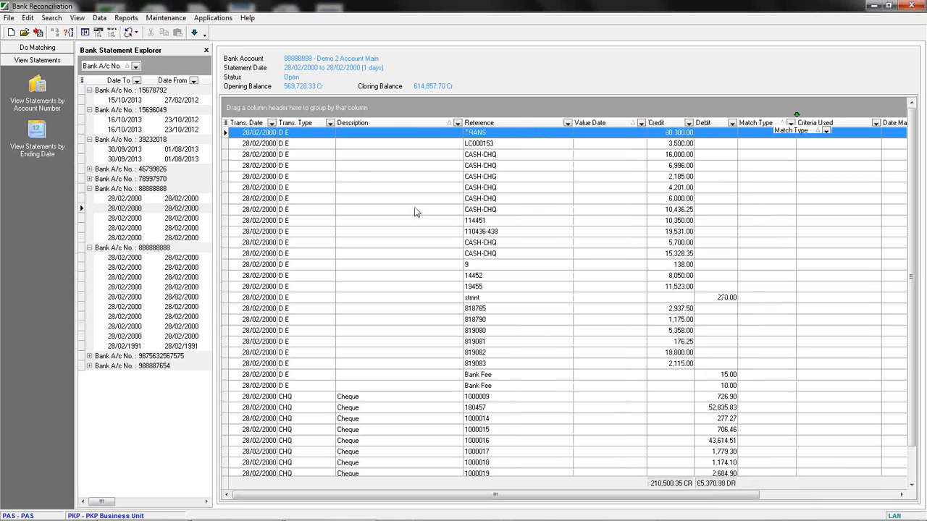
left_click(386, 179)
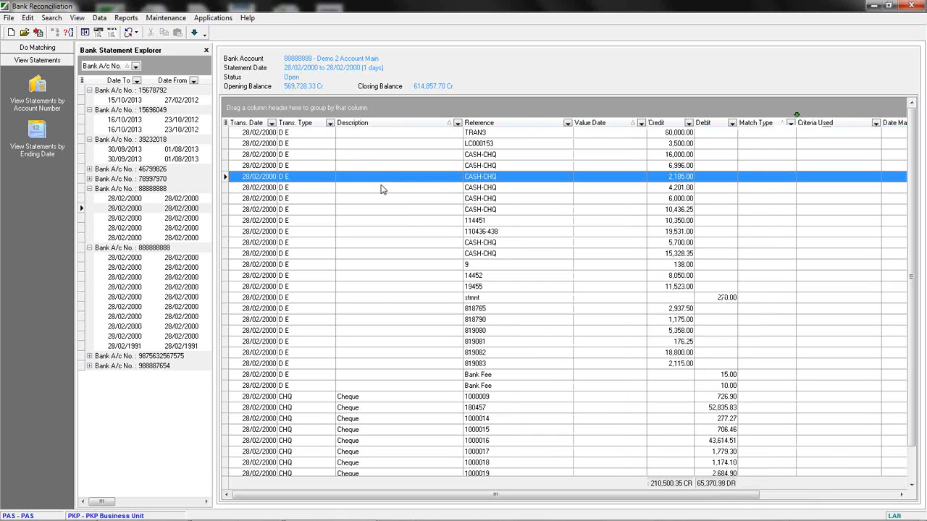
Sort the transactions by Description, Reference, Trans. Type and Trans. Date in turn.
left_click(398, 123)
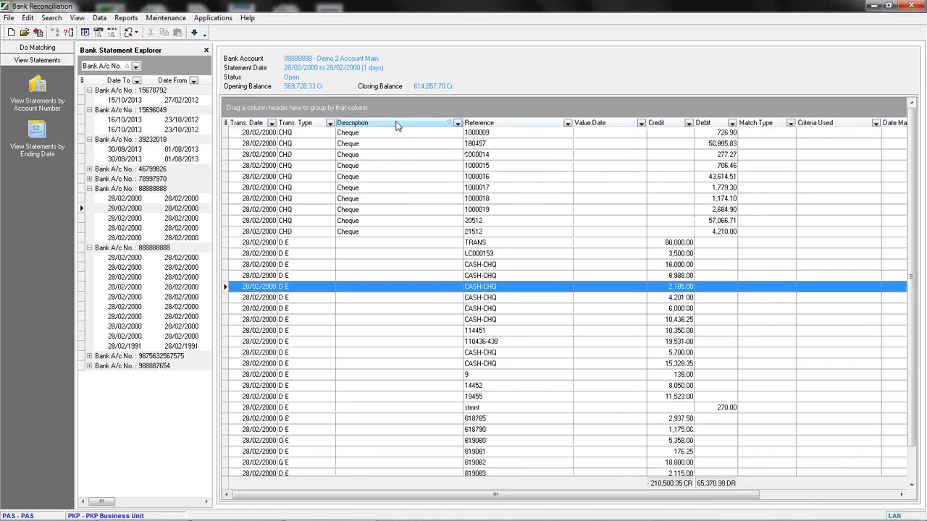
left_click(490, 124)
left_click(301, 123)
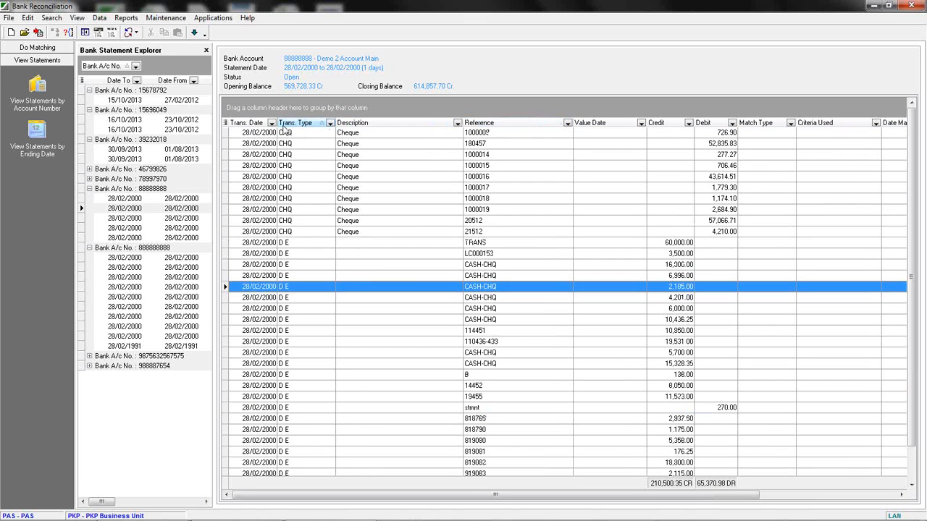
left_click(247, 123)
left_click(247, 125)
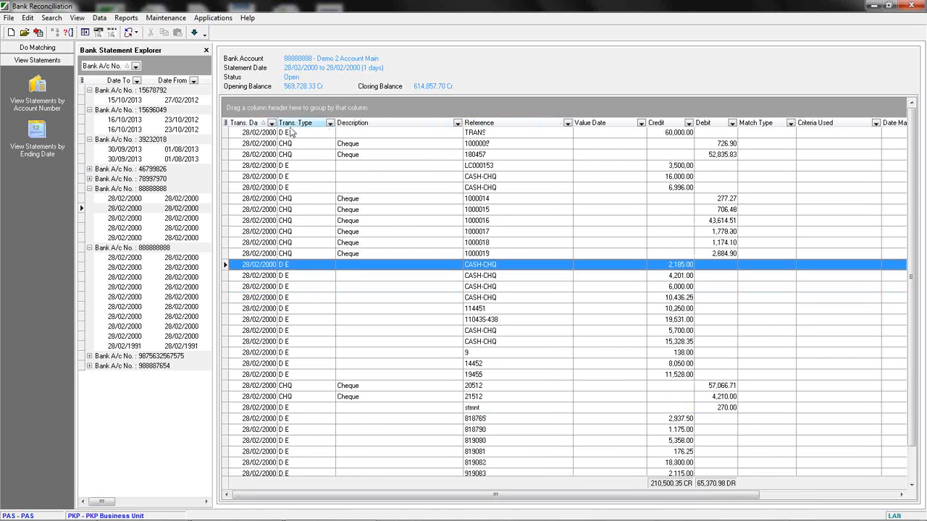
Open a custom filter on Trans. Type and review its comparison operators without applying it.
left_click(330, 124)
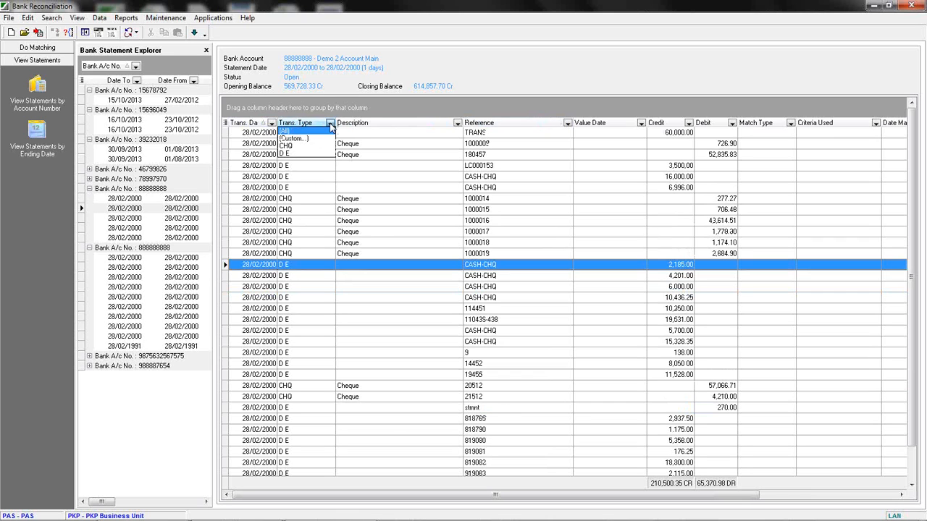
left_click(293, 138)
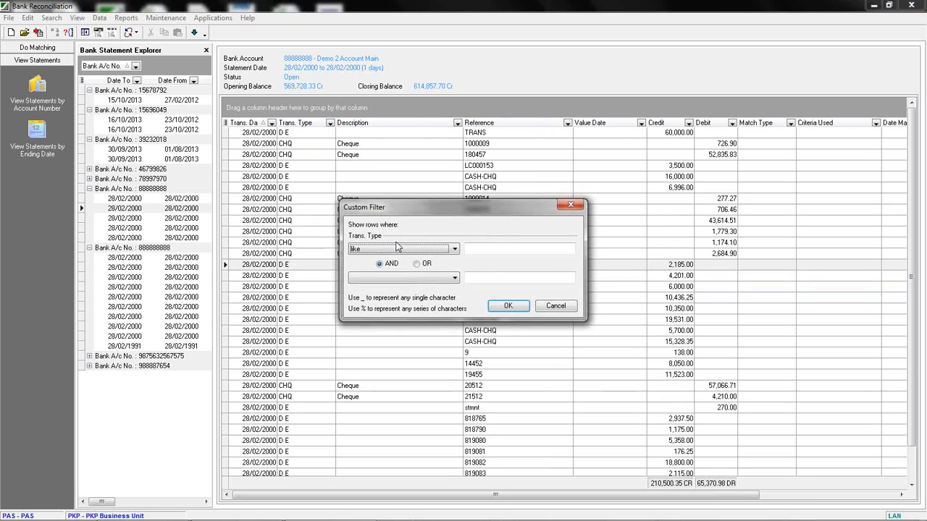
left_click(455, 250)
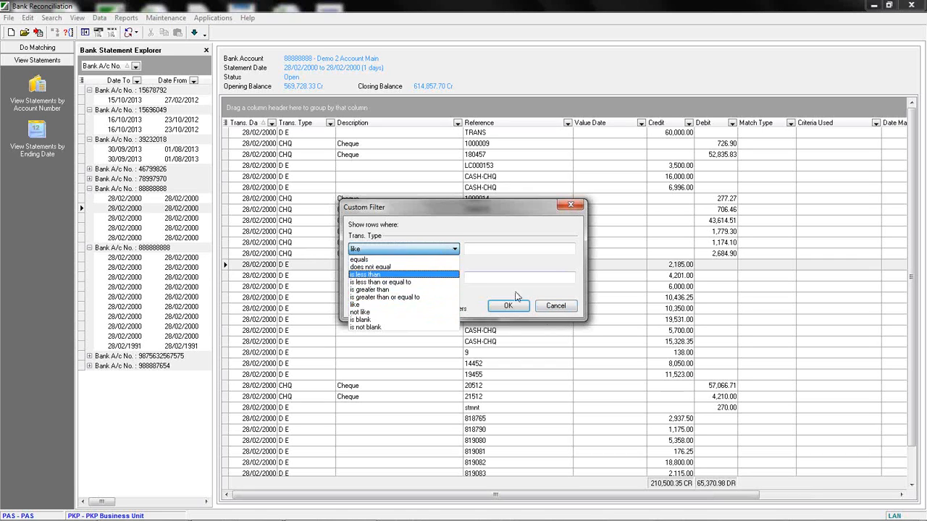
left_click(470, 266)
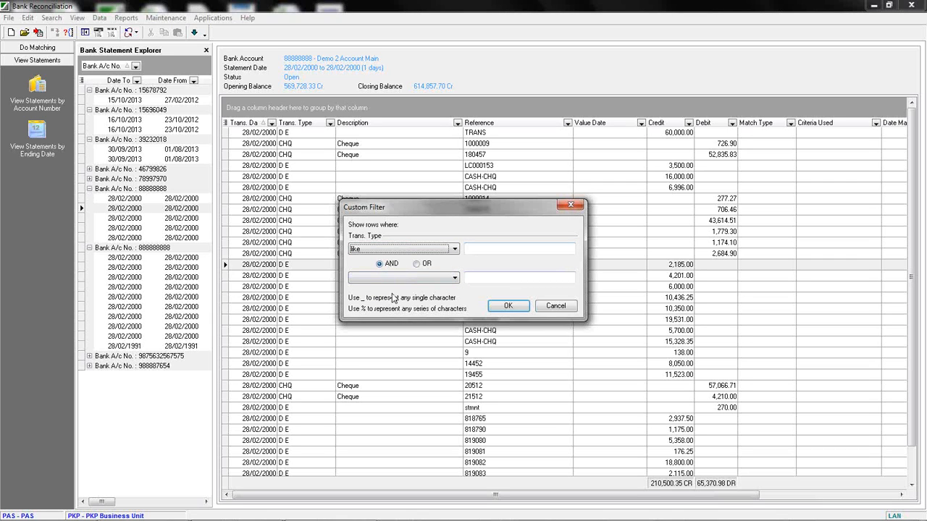
left_click(557, 307)
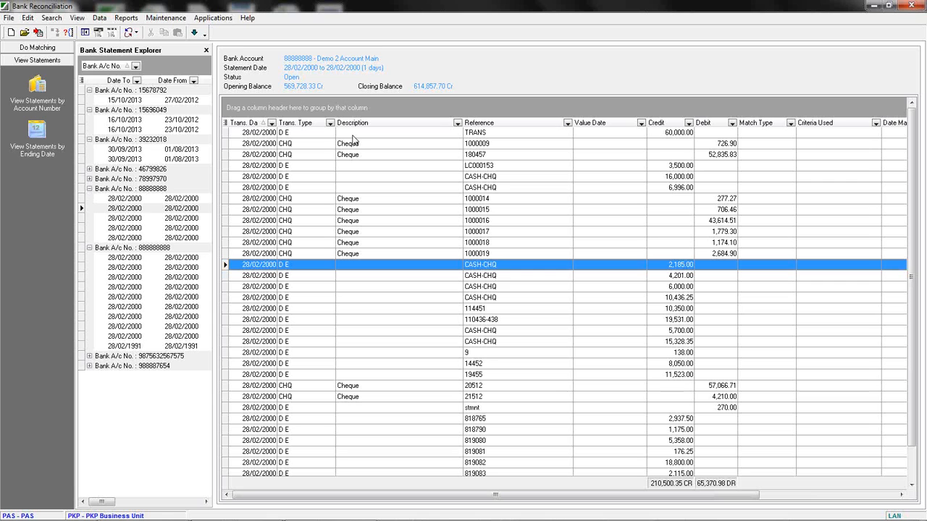
Group the transactions by Reference and expand several reference groups.
left_click_drag(493, 130, 259, 114)
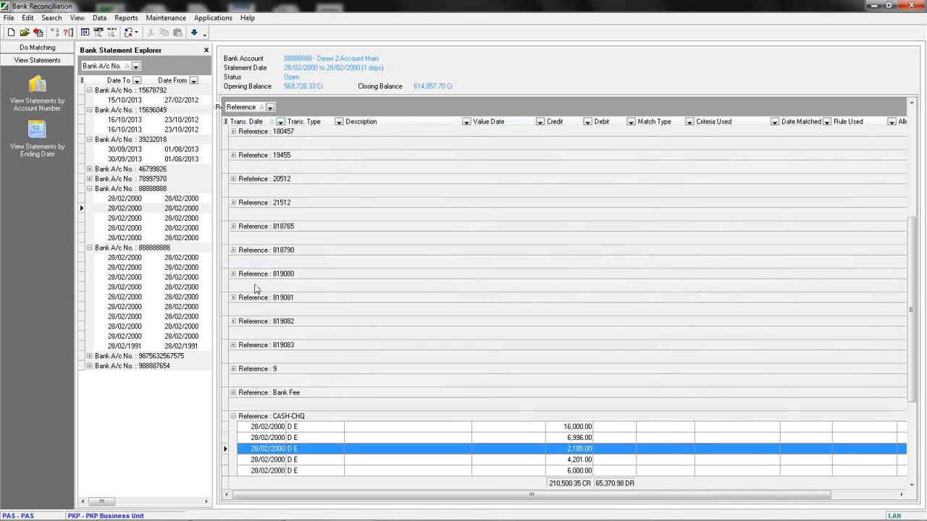
left_click(233, 274)
left_click(232, 251)
left_click(233, 227)
left_click(232, 202)
left_click(232, 179)
left_click(233, 155)
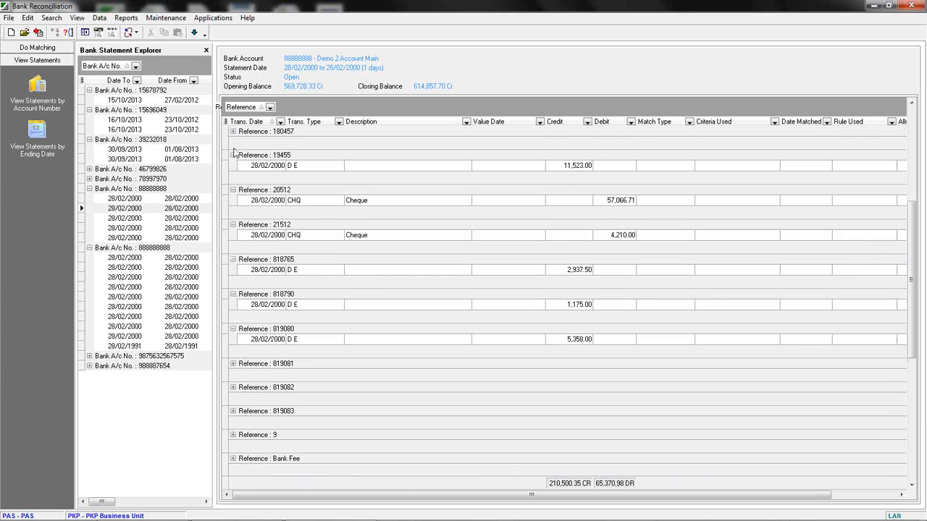
left_click(233, 131)
Add Trans. Type as an outer grouping above Reference and expand the CHQ group and a reference within it.
scroll(243, 384, "down", 5)
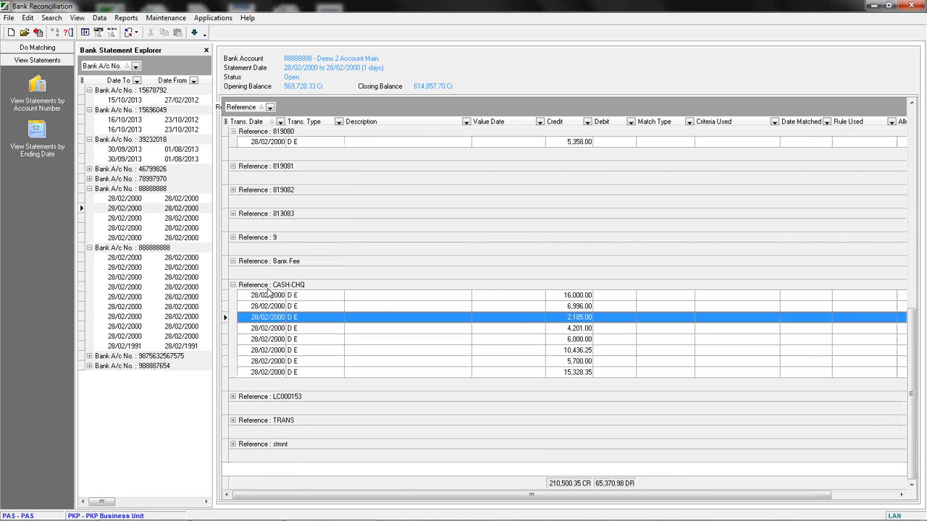
scroll(302, 349, "up", 1)
scroll(302, 349, "up", 5)
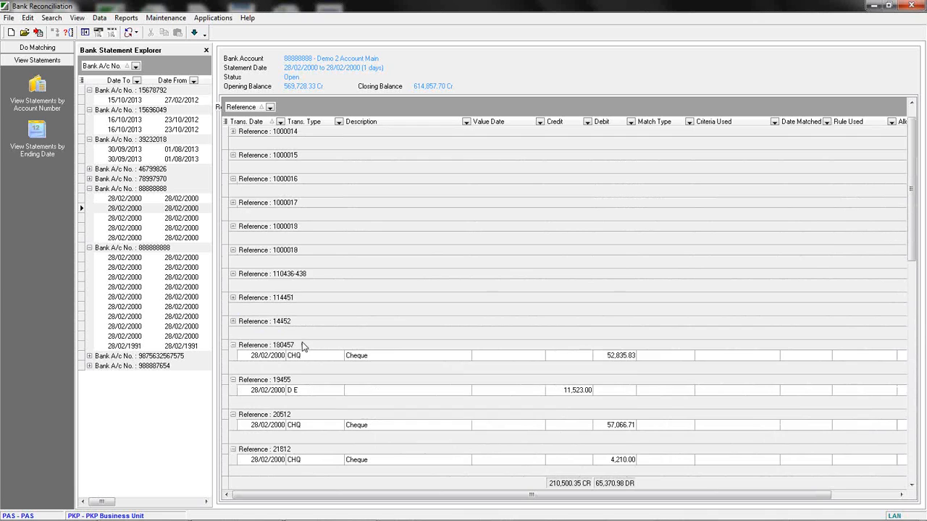
scroll(311, 333, "down", 5)
scroll(320, 317, "up", 5)
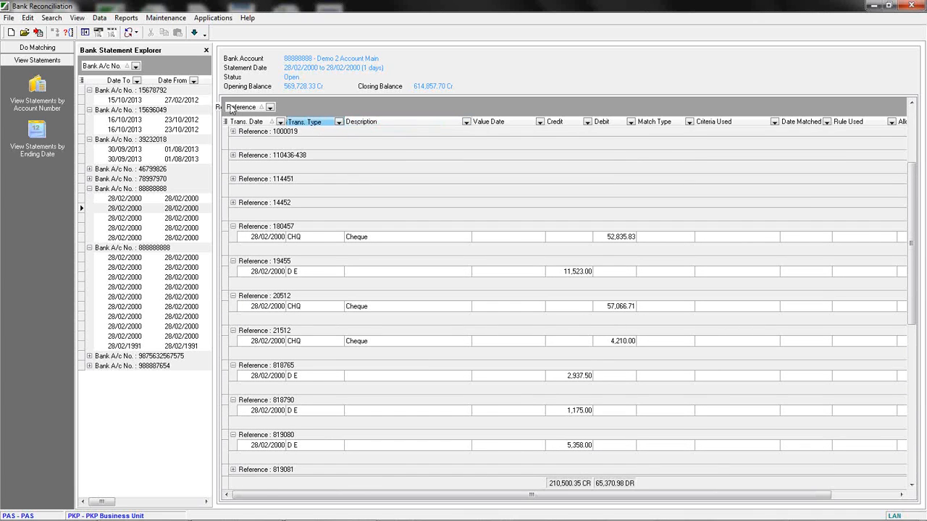
left_click_drag(231, 109, 229, 108)
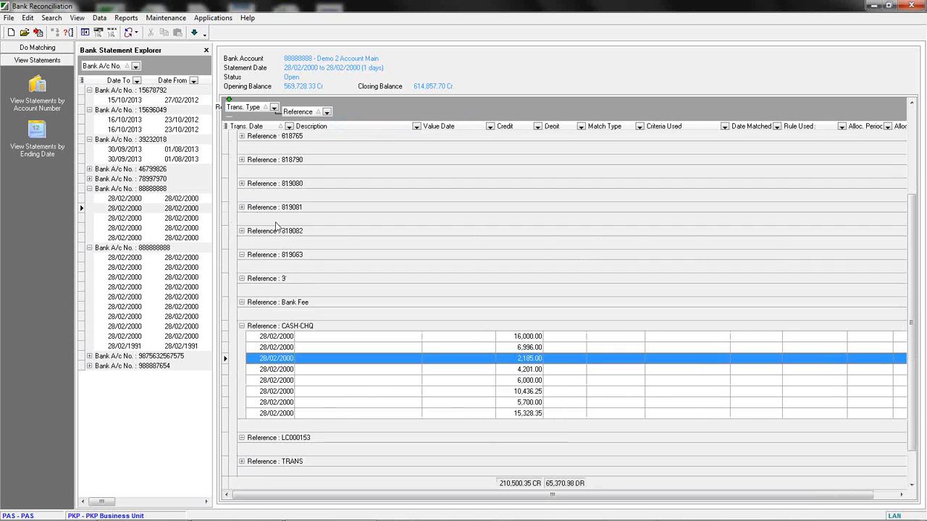
left_click(233, 159)
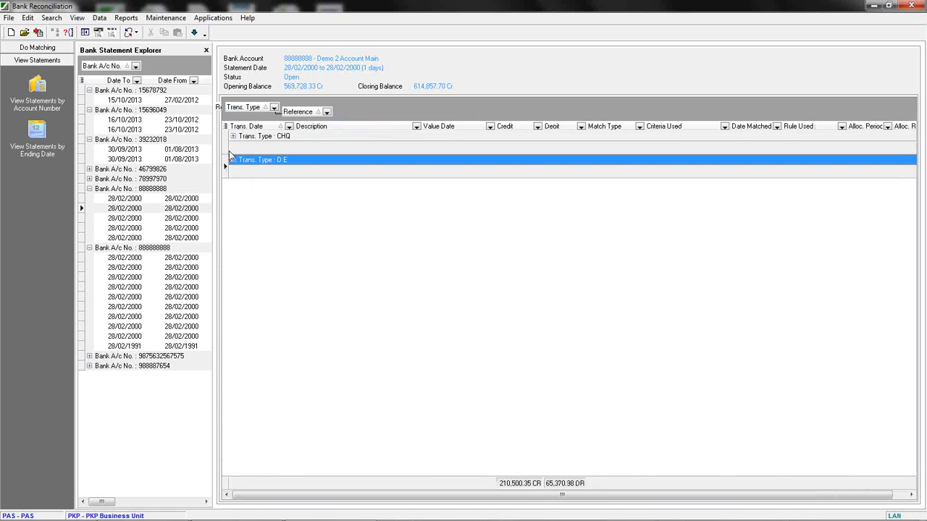
left_click(233, 136)
left_click(241, 170)
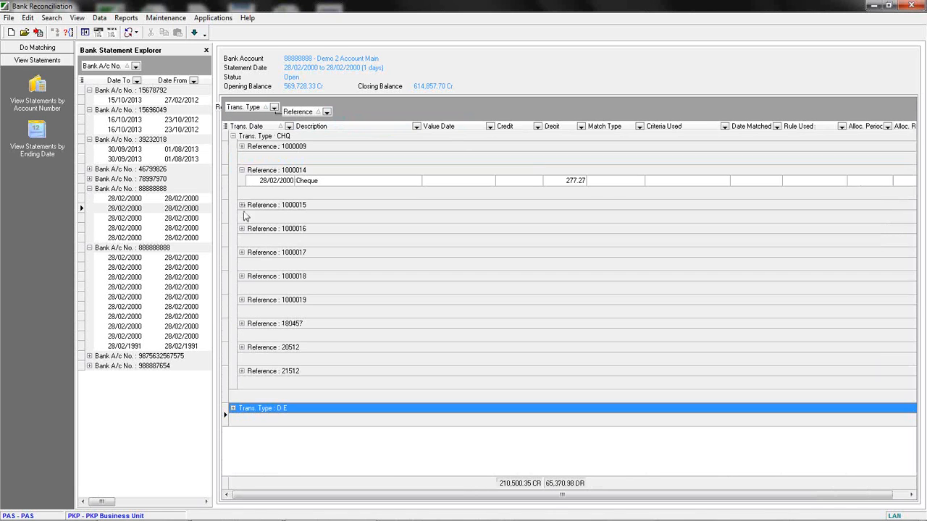
Remove the Trans. Type and Reference groupings, placing Reference beside Trans. Date in the grid.
left_click_drag(257, 109, 381, 128)
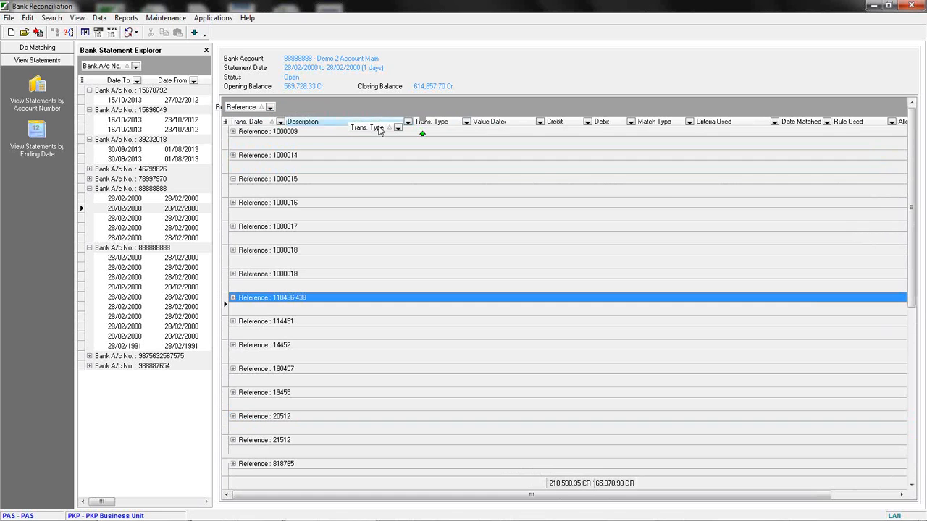
left_click_drag(255, 110, 313, 127)
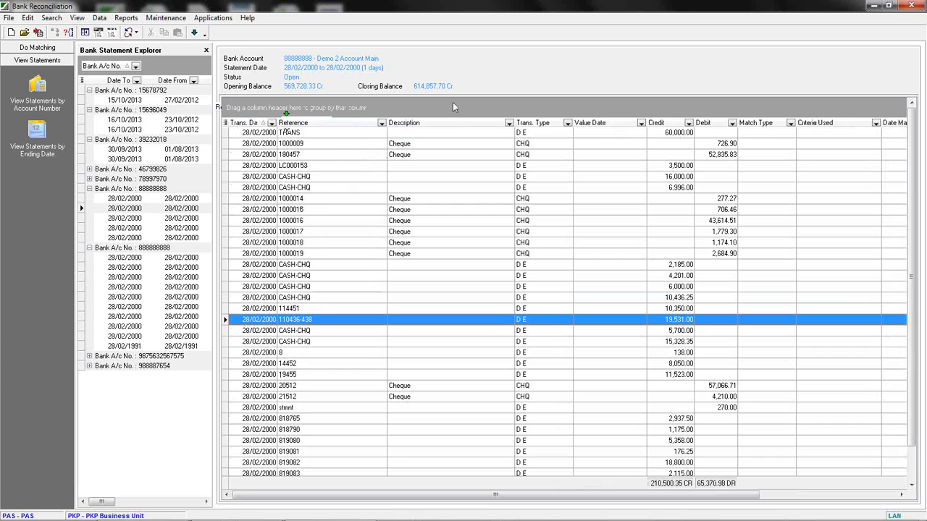
Scroll the transaction grid across to examine the matching columns of the current statement.
left_click(352, 147)
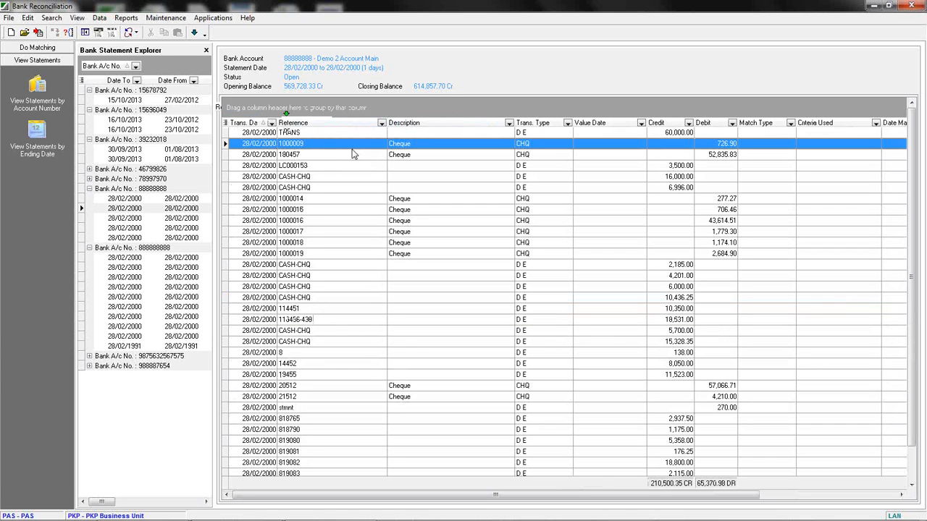
scroll(353, 154, "right", 5)
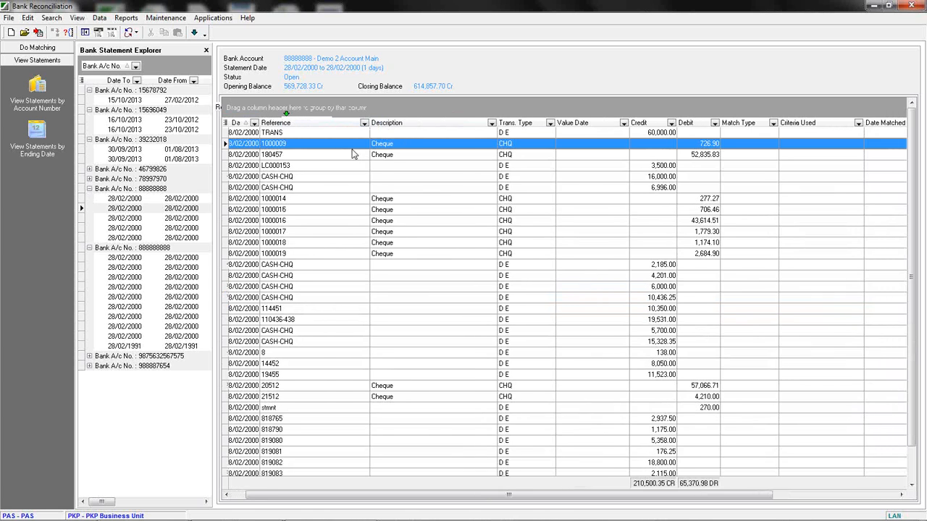
scroll(352, 154, "right", 3)
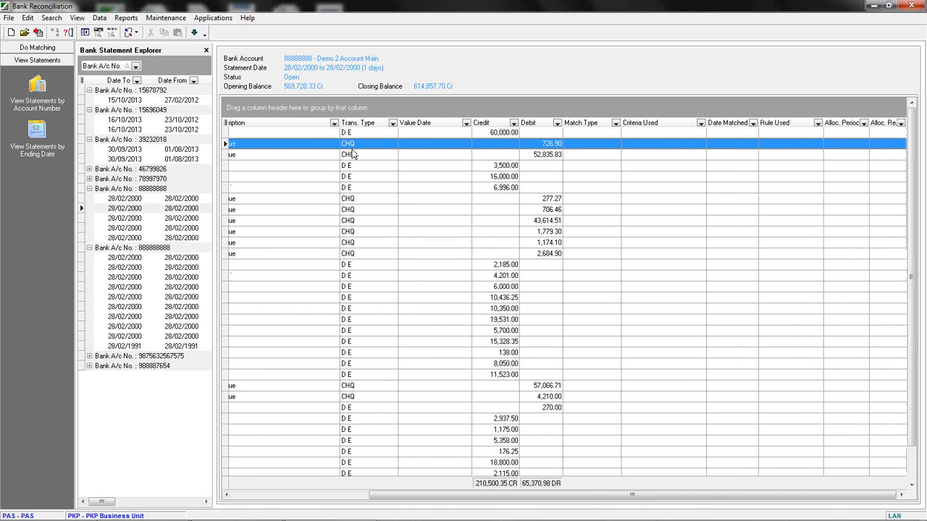
left_click(586, 202)
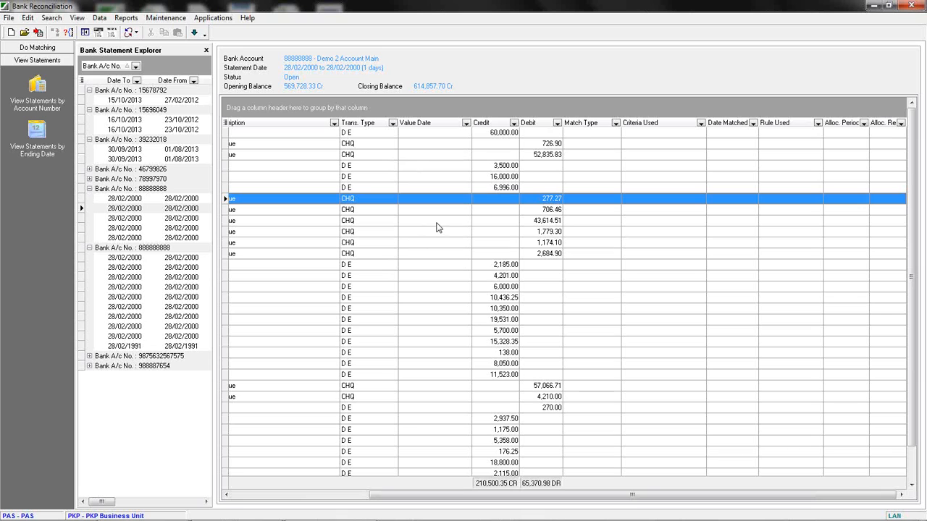
left_click(585, 145)
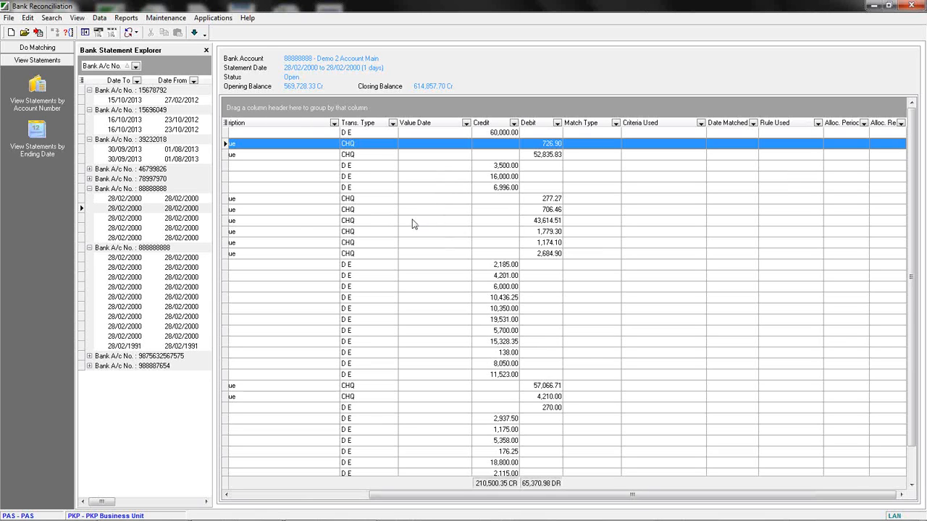
Open another statement of account 888888888 and browse its highlighted matched transactions.
left_click(123, 277)
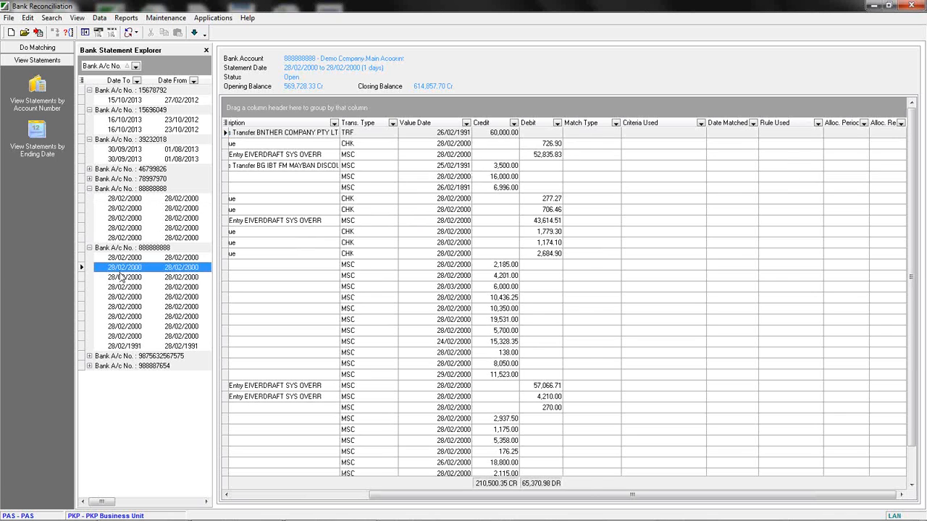
left_click(123, 288)
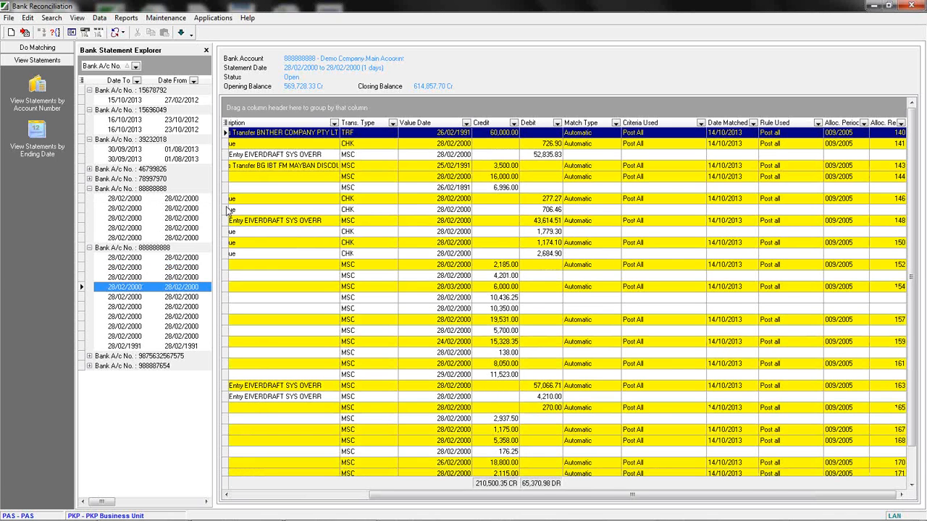
left_click_drag(395, 494, 249, 495)
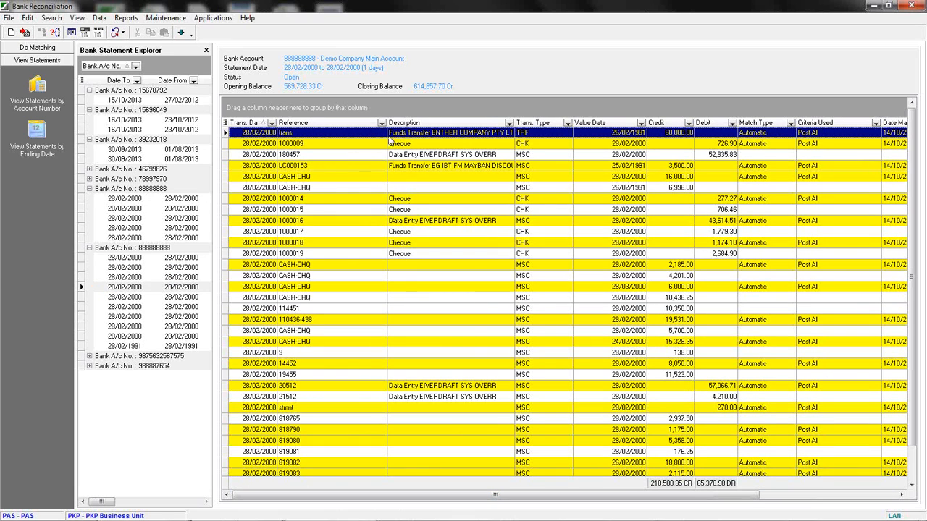
left_click(386, 176)
left_click(373, 157)
left_click(368, 140)
left_click(365, 134)
left_click(360, 144)
left_click(359, 165)
left_click(361, 177)
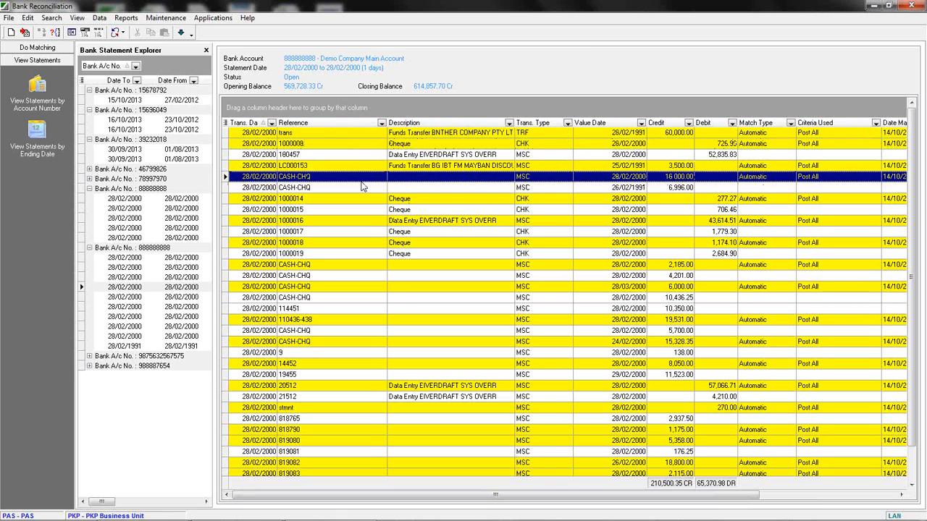
Open several further statements of account 888888888 and inspect each transaction's Match Type, Criteria Used and Date Matched.
left_click(125, 269)
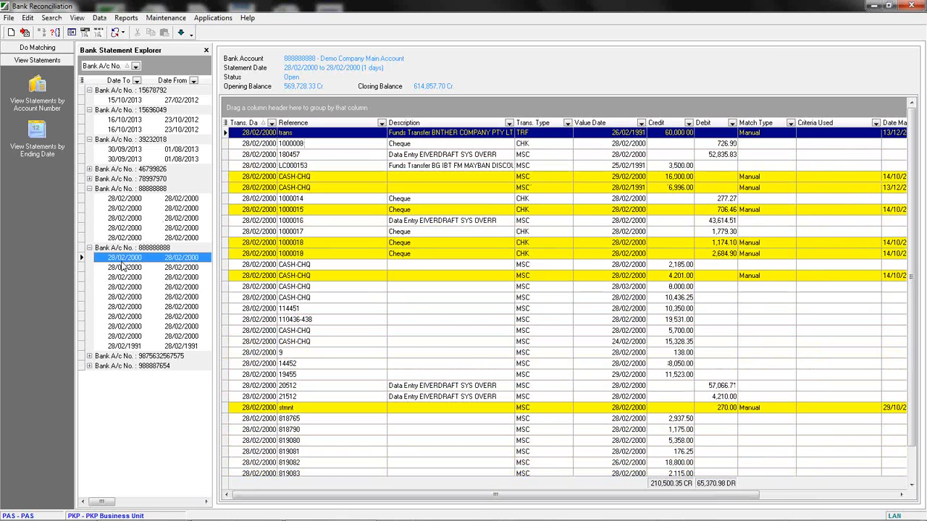
left_click(124, 277)
left_click(125, 286)
left_click(126, 297)
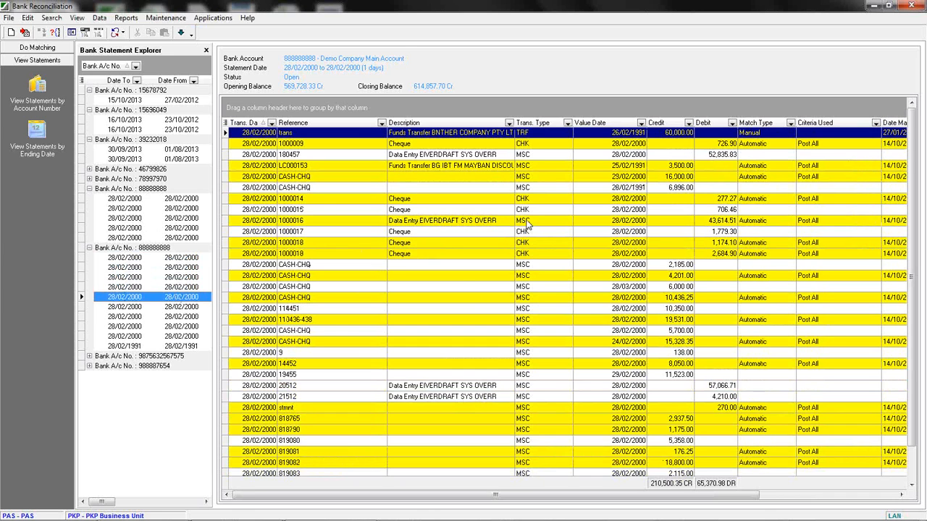
left_click_drag(475, 499, 695, 506)
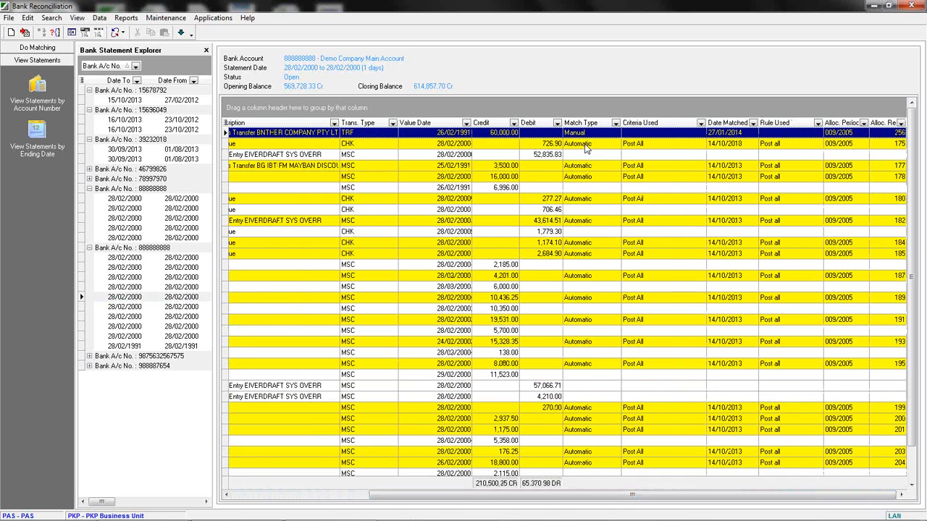
left_click(564, 145)
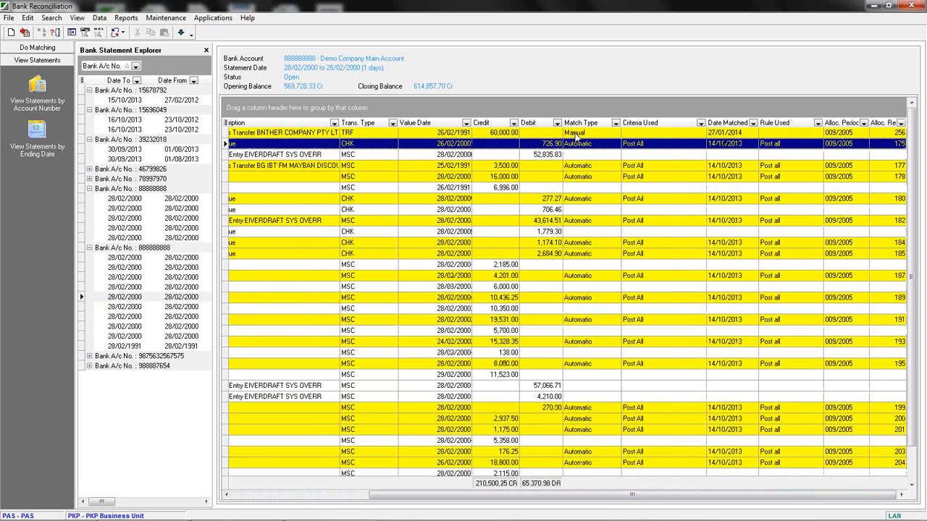
left_click(574, 134)
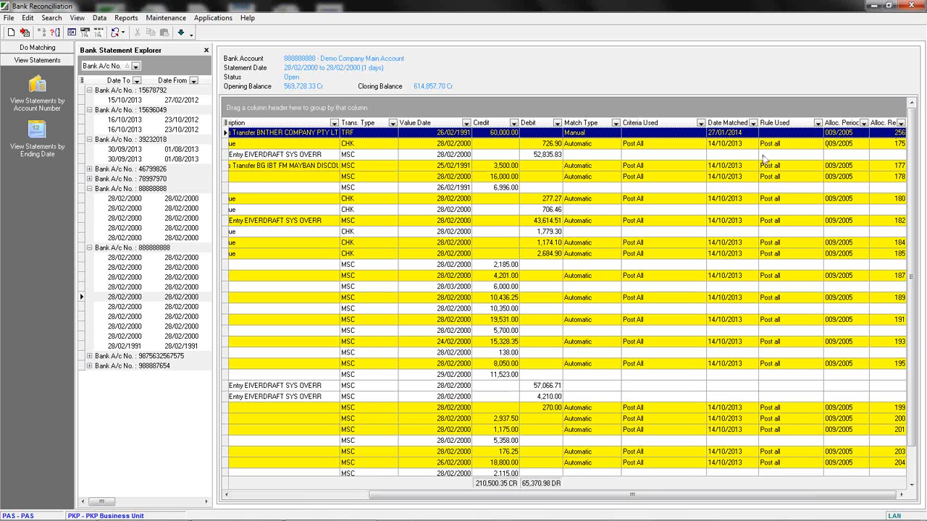
left_click(586, 146)
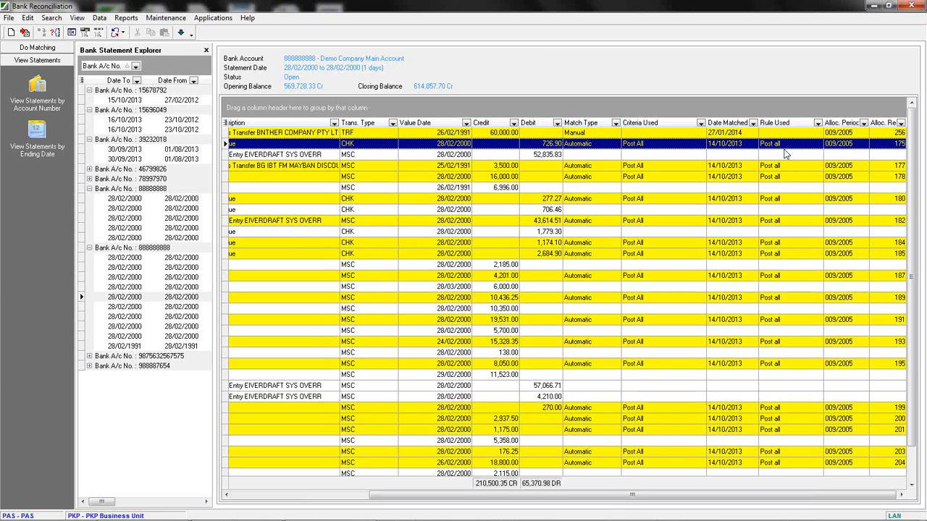
left_click(784, 176)
left_click(782, 144)
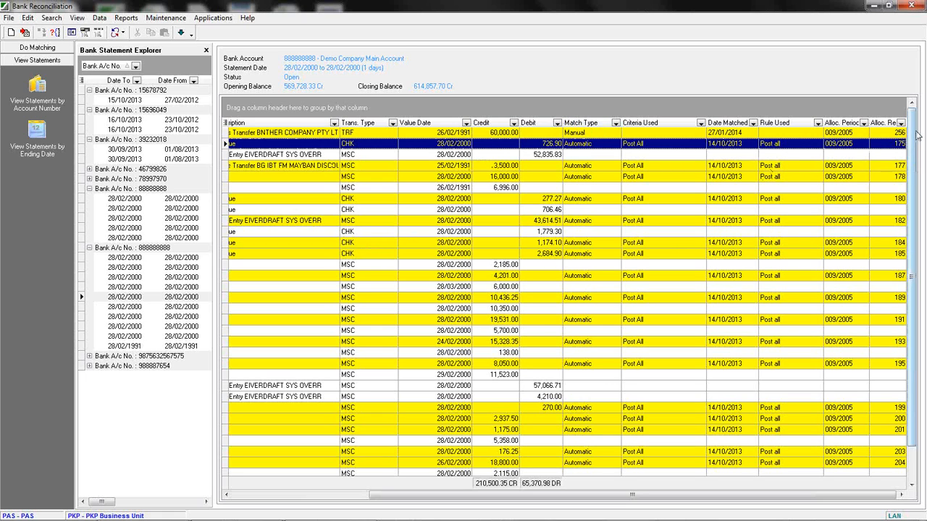
left_click(891, 134)
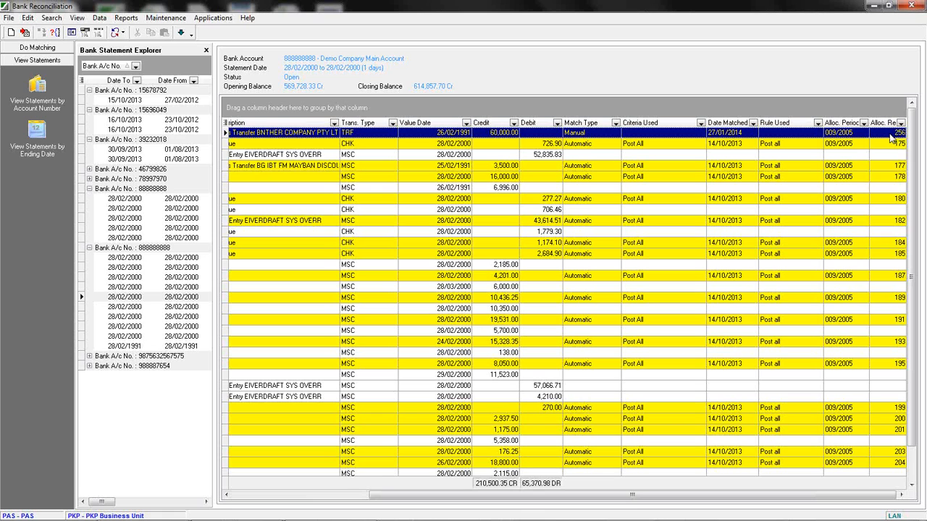
left_click(448, 253)
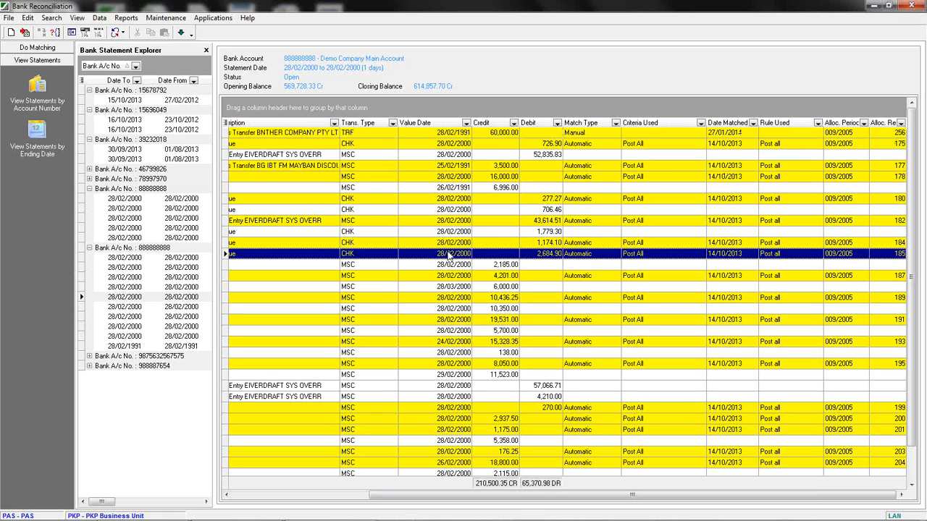
left_click(429, 146)
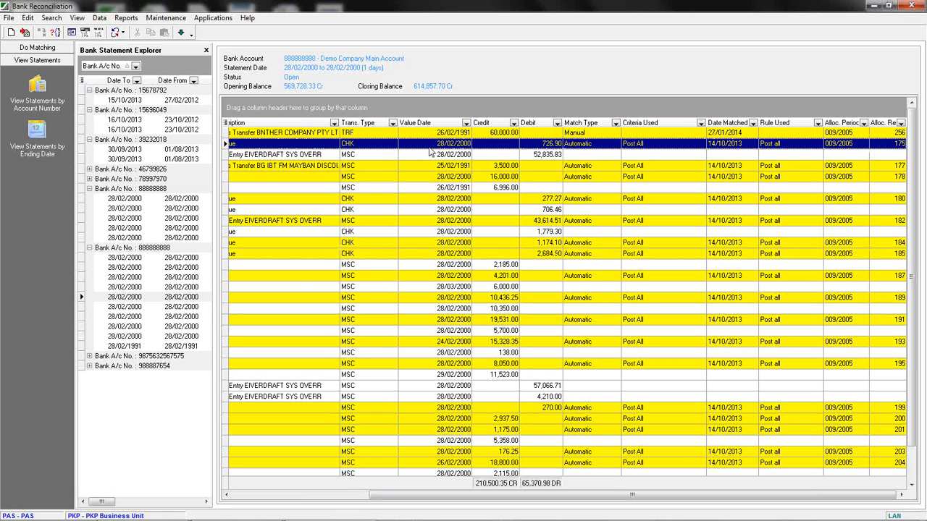
Open the matched records of the 726.90 cheque and expand its bank statement and SunSystems transaction groups.
double_click(429, 152)
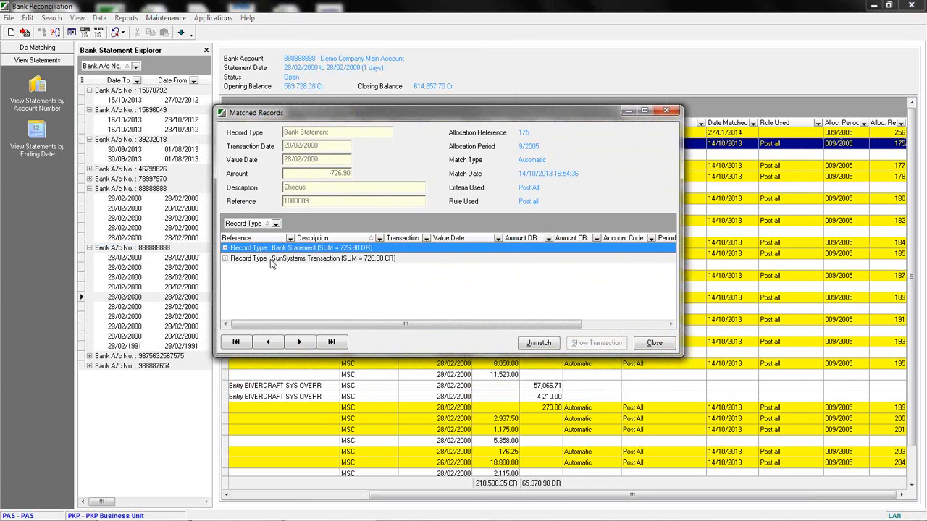
left_click(225, 248)
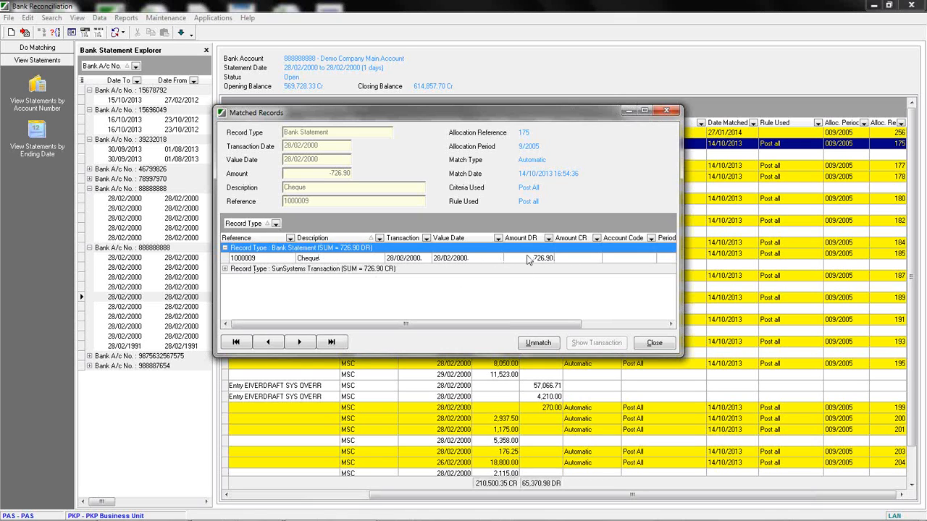
left_click(225, 270)
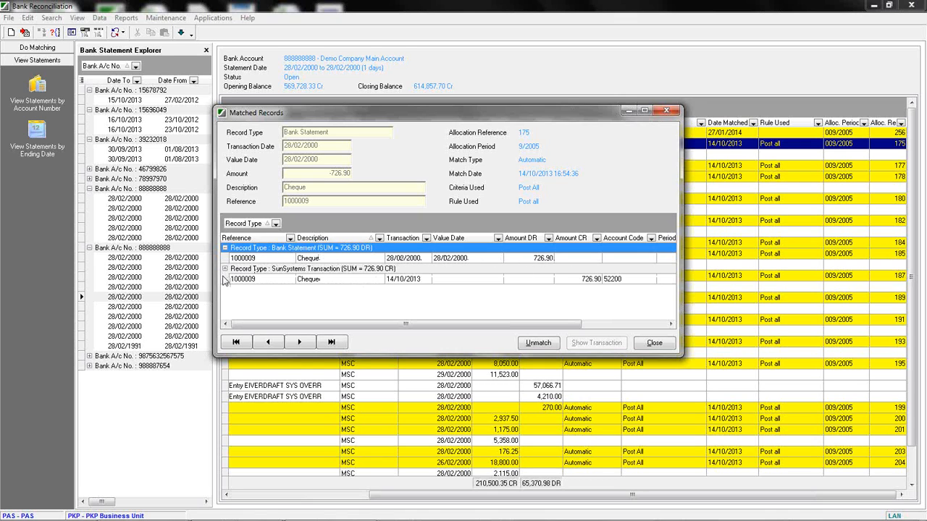
left_click(452, 280)
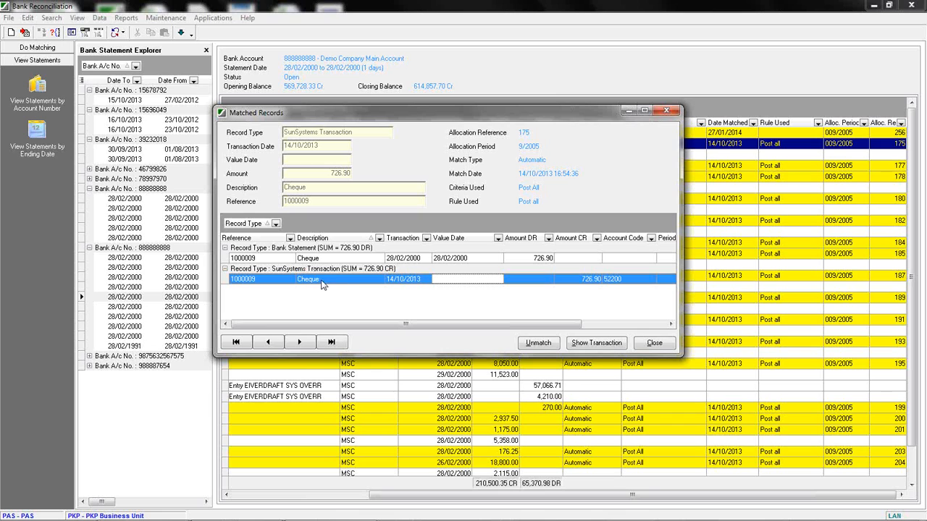
left_click_drag(415, 319, 500, 322)
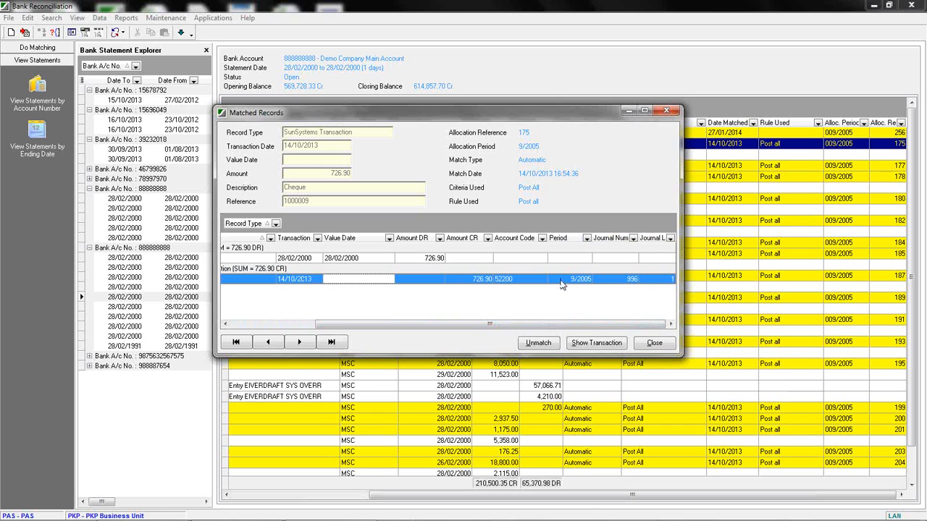
left_click_drag(489, 324, 360, 319)
left_click(354, 280)
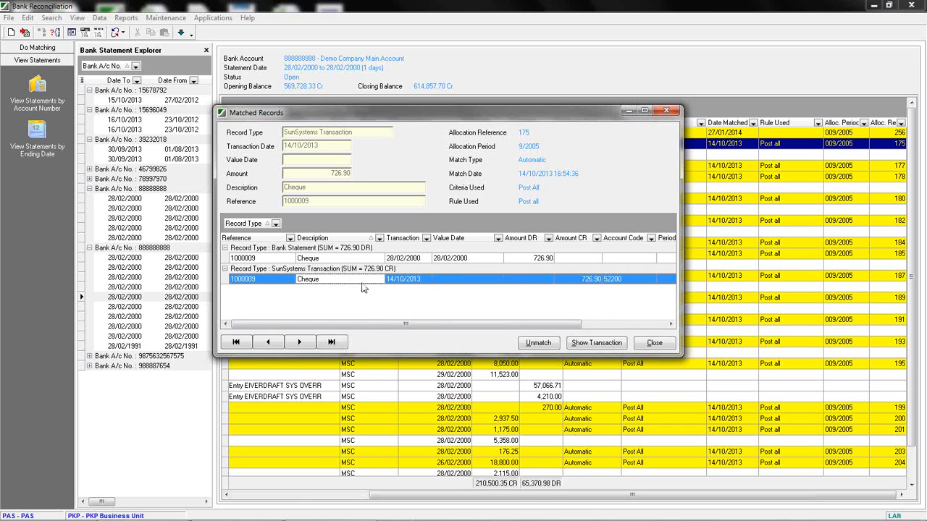
Show the matched ledger transaction's details and review its Journal, Analysis, Conversion and Other tabs before closing them.
left_click(591, 344)
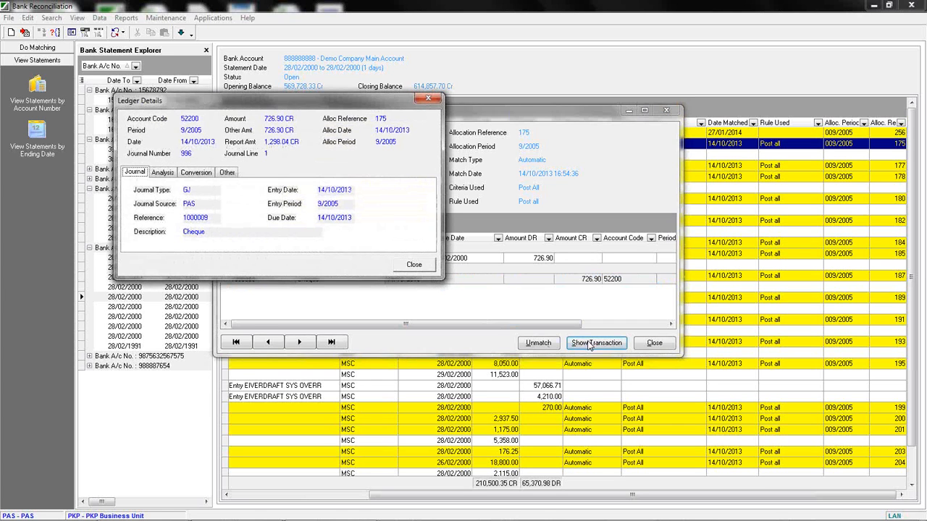
left_click_drag(272, 102, 424, 116)
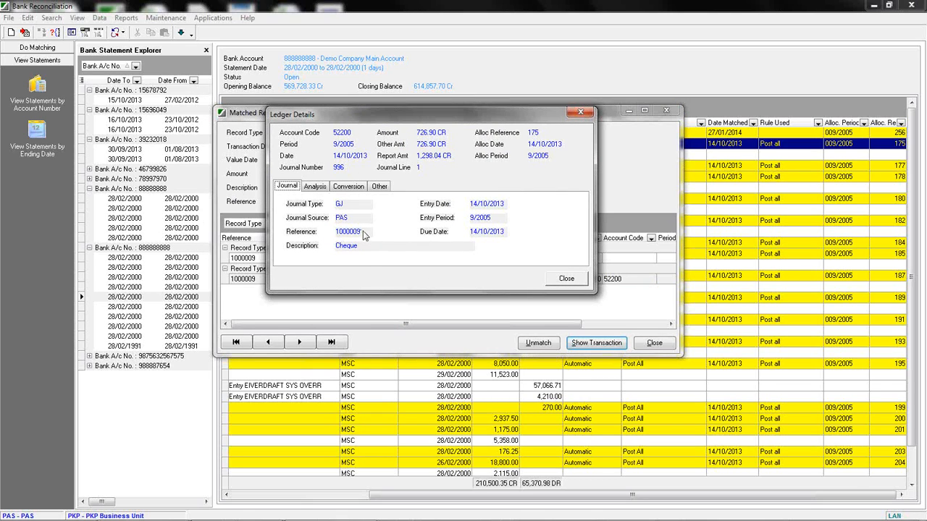
left_click(315, 189)
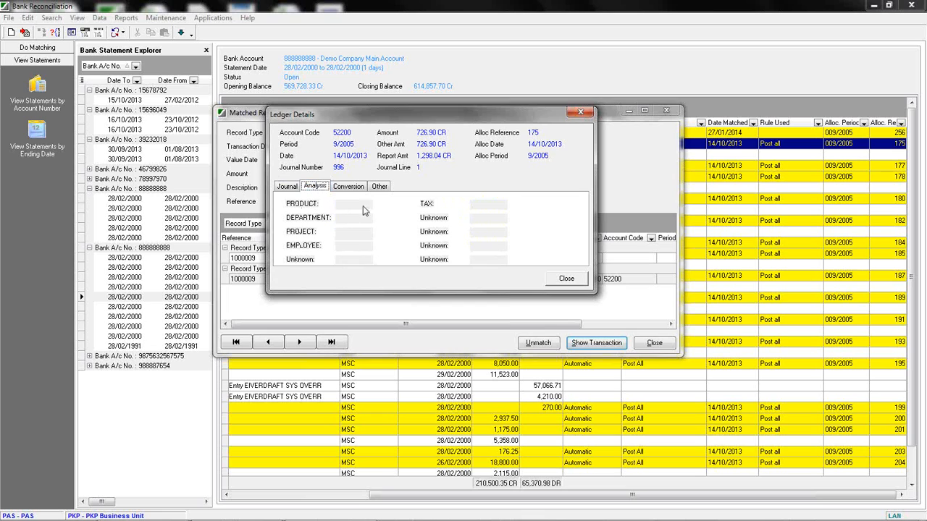
left_click(351, 186)
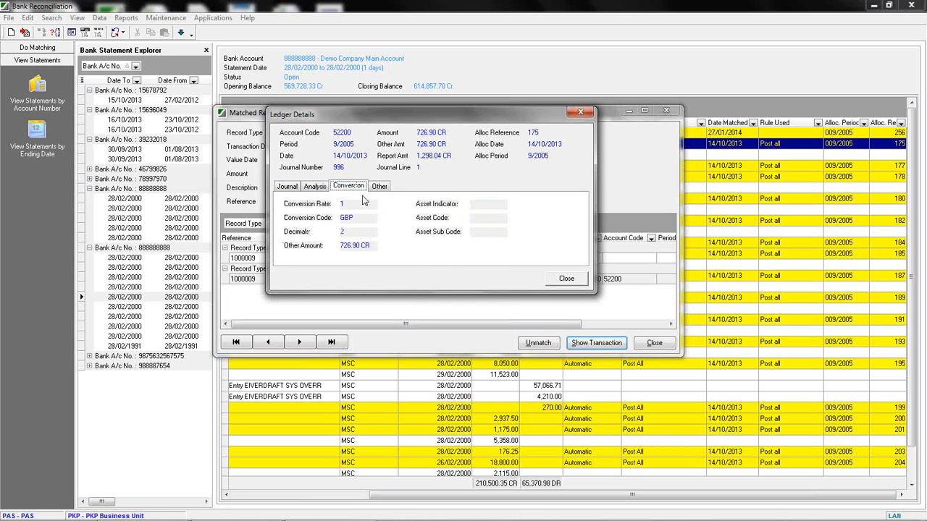
left_click(380, 186)
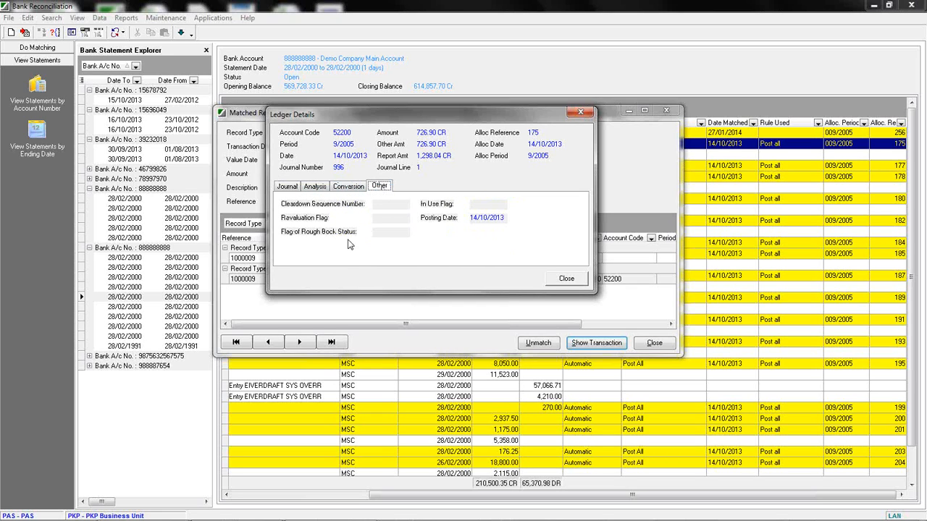
left_click(280, 187)
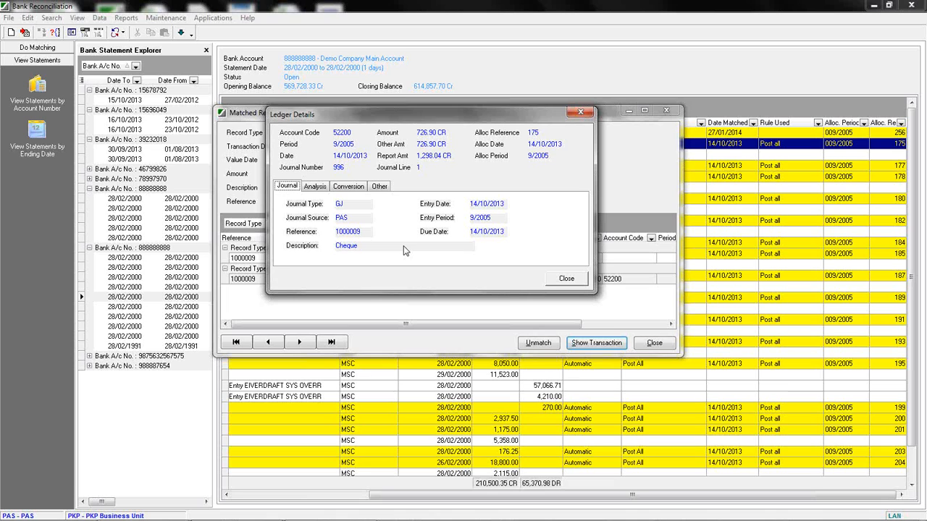
left_click(563, 281)
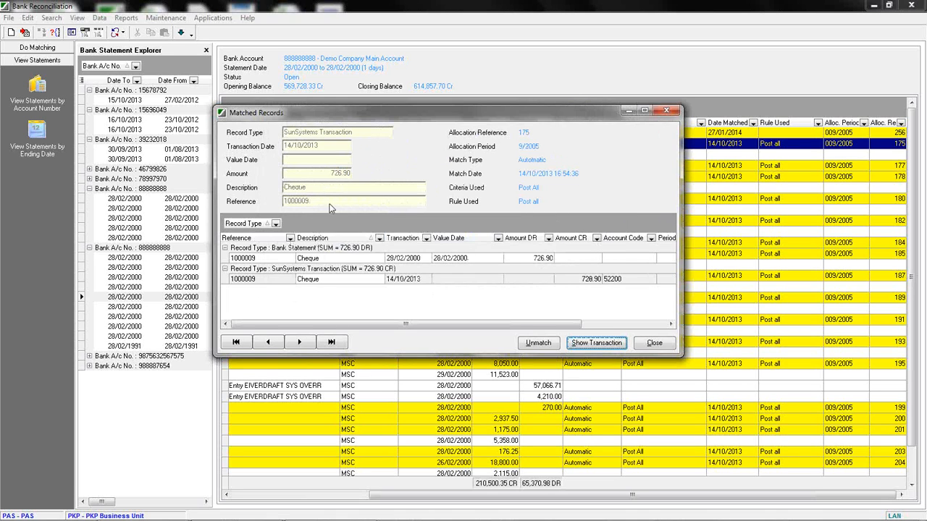
Unmatch the 726.90 cheque statement line from its ledger transaction.
left_click(538, 345)
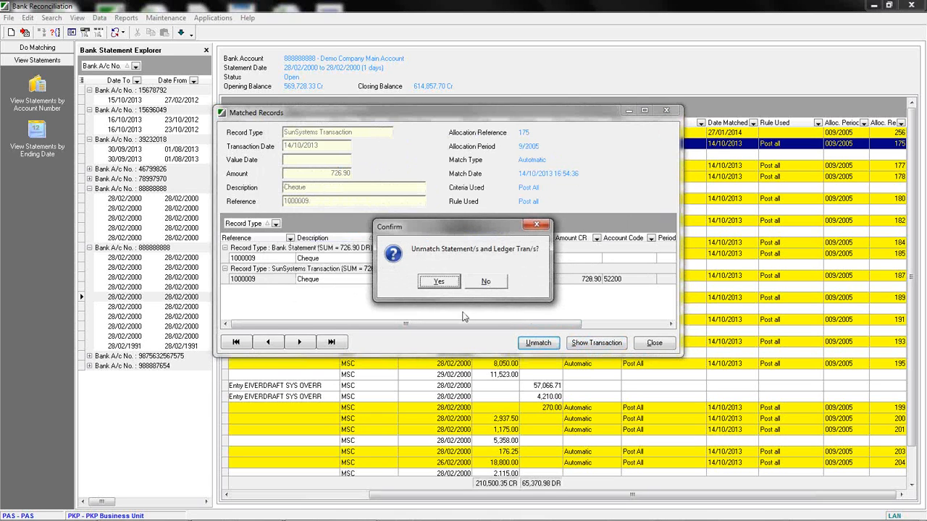
left_click(439, 284)
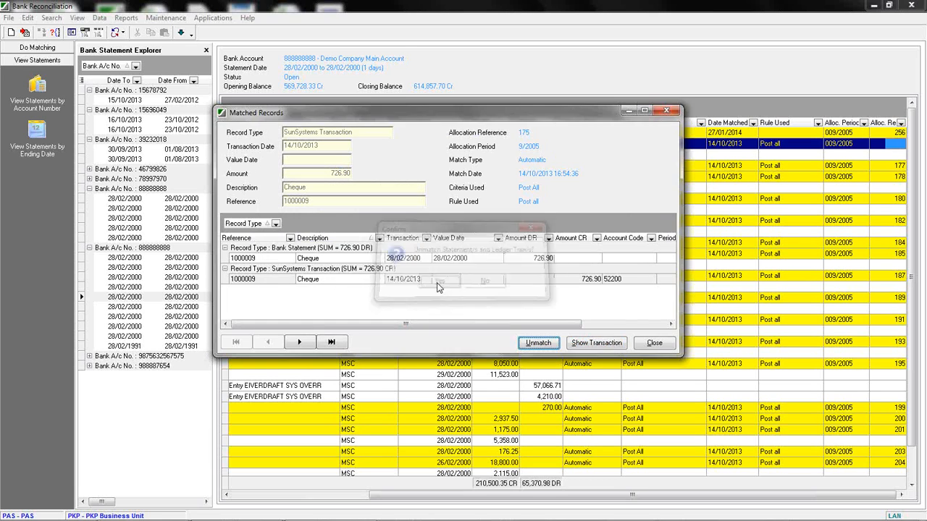
left_click(492, 157)
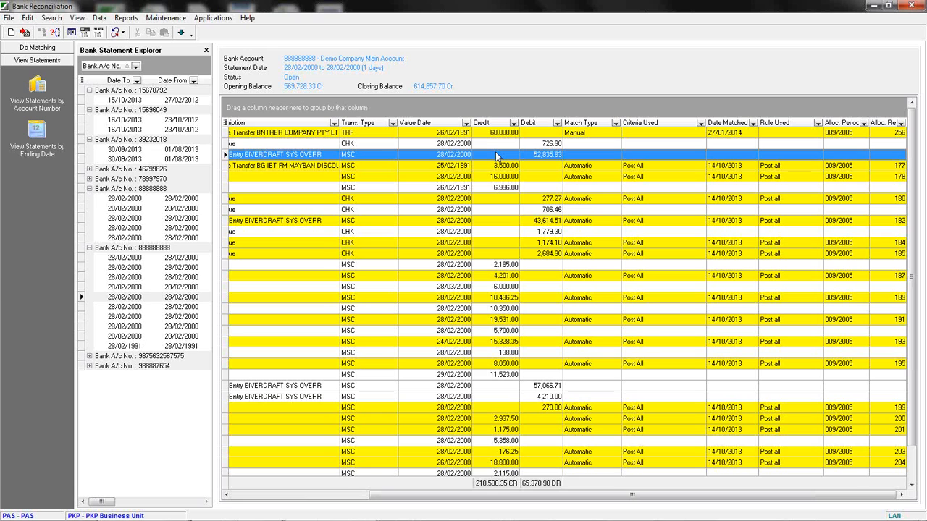
Open all outstanding statement and ledger lines for bank account 88888888 for matching.
left_click(36, 48)
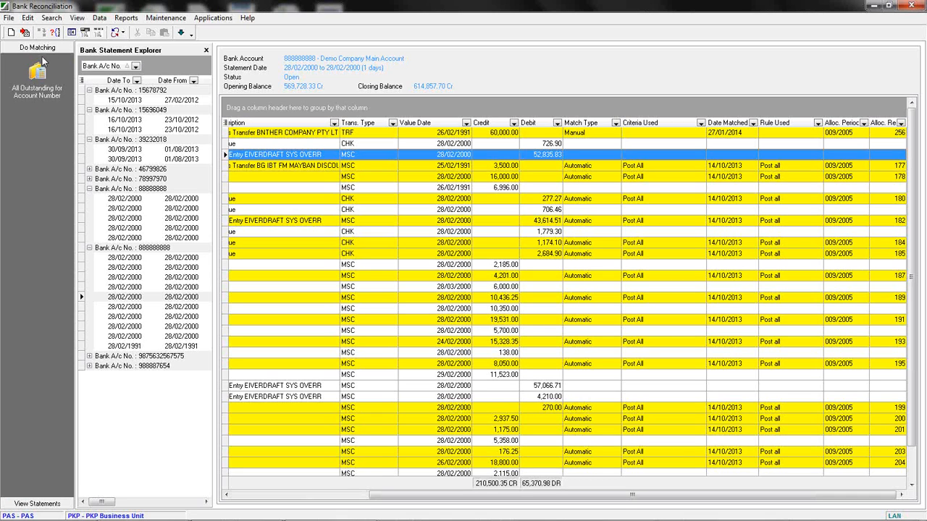
left_click(37, 72)
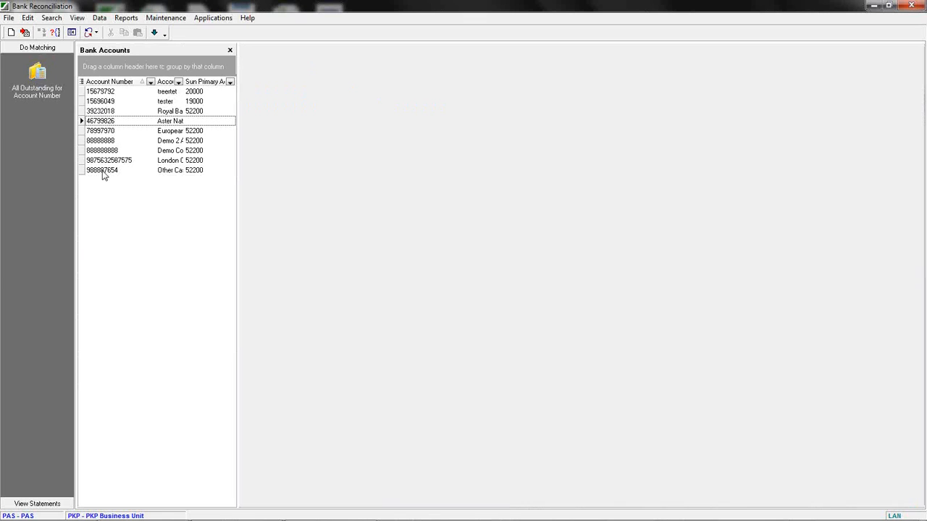
left_click(102, 141)
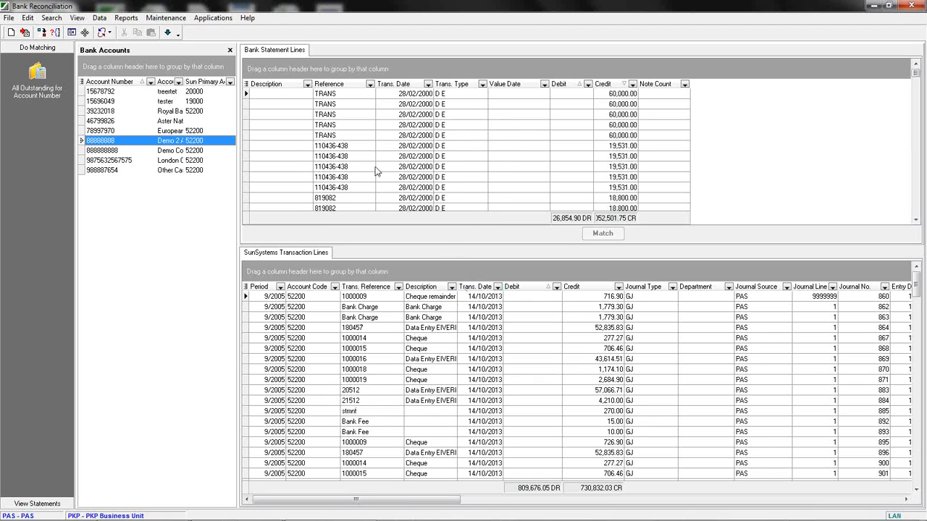
Move the Description column after Trans. Type and sort the statement lines by Trans. Date.
left_click_drag(282, 85, 515, 86)
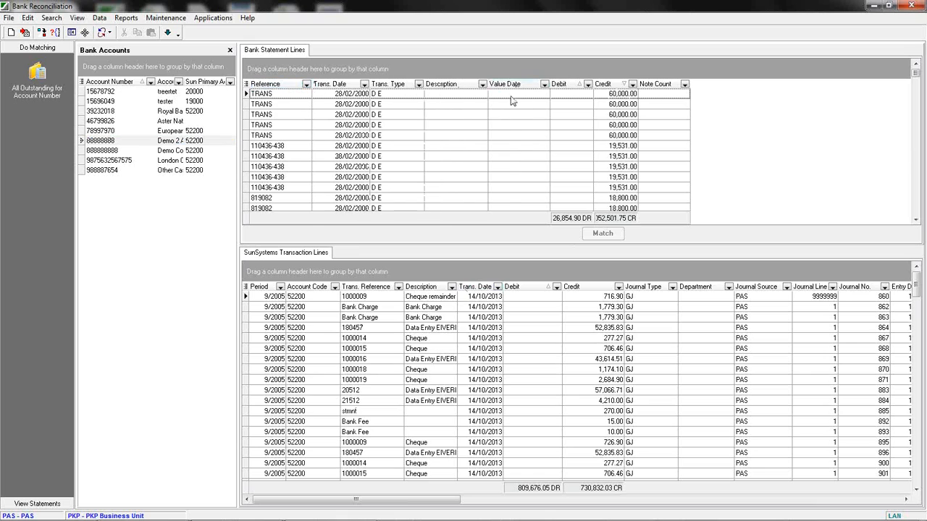
left_click(345, 85)
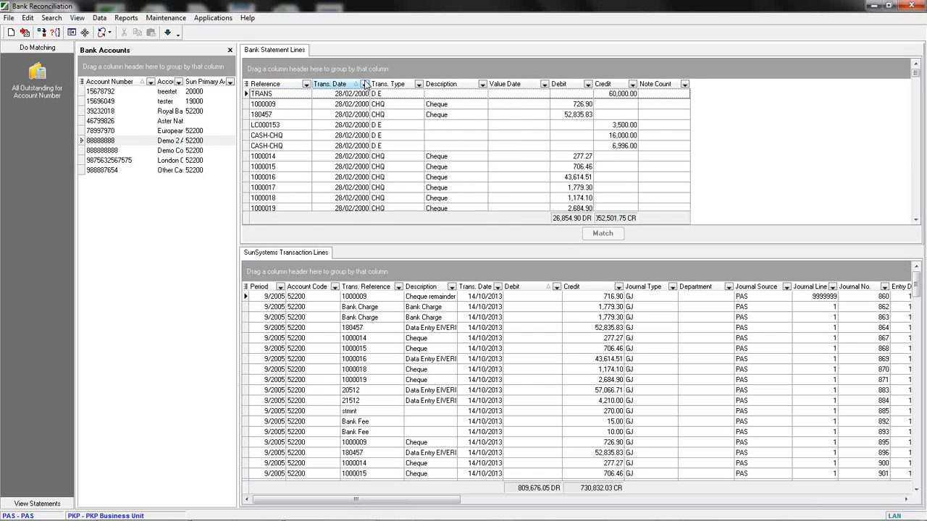
Group the statement lines by Reference, expand and collapse the Bank Fee group, then remove the grouping.
left_click_drag(281, 87, 285, 70)
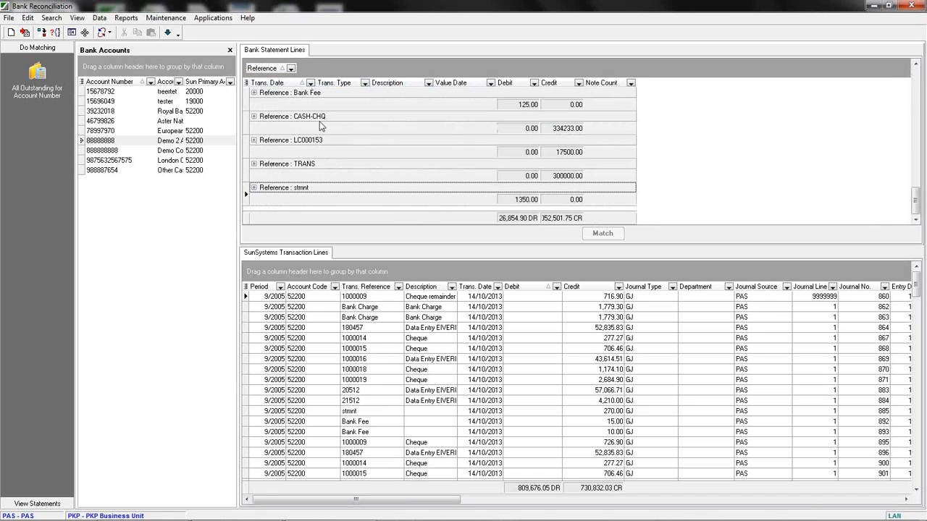
left_click(254, 93)
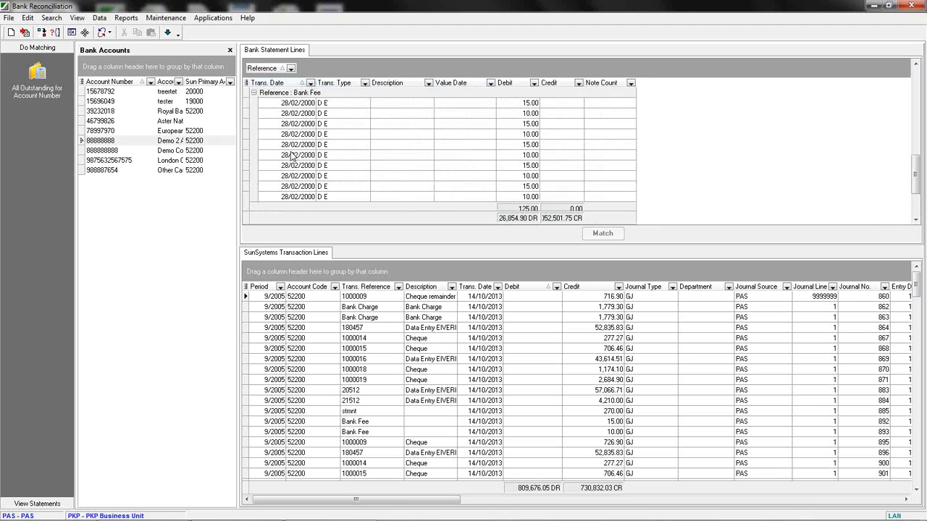
left_click(253, 92)
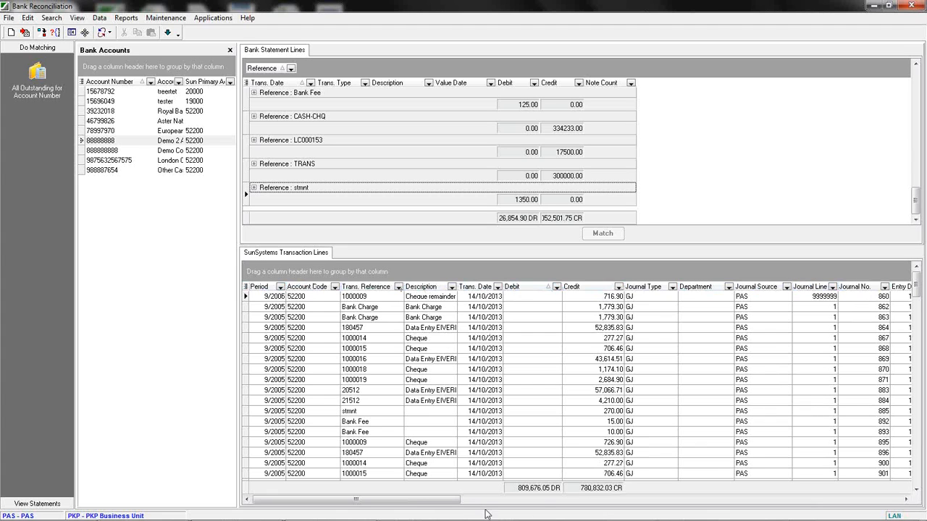
left_click_drag(427, 500, 890, 486)
left_click_drag(731, 499, 286, 496)
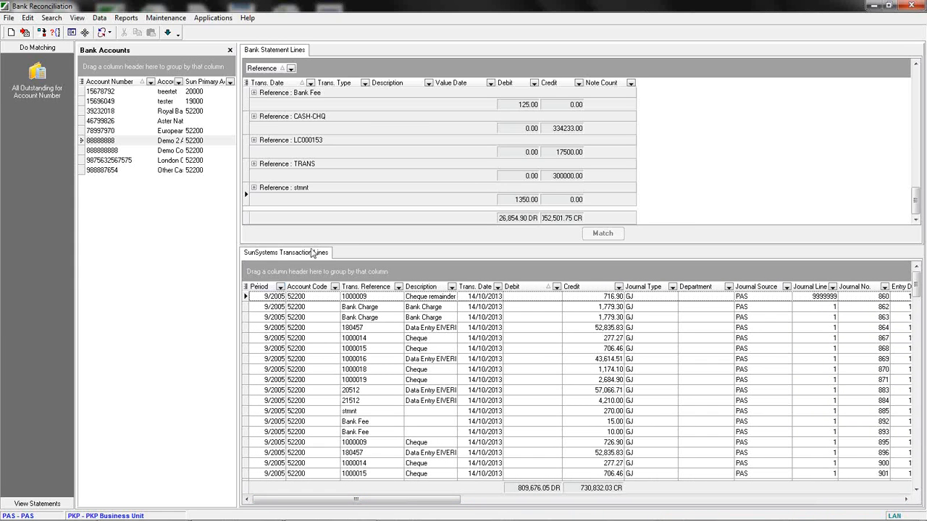
left_click_drag(261, 67, 311, 86)
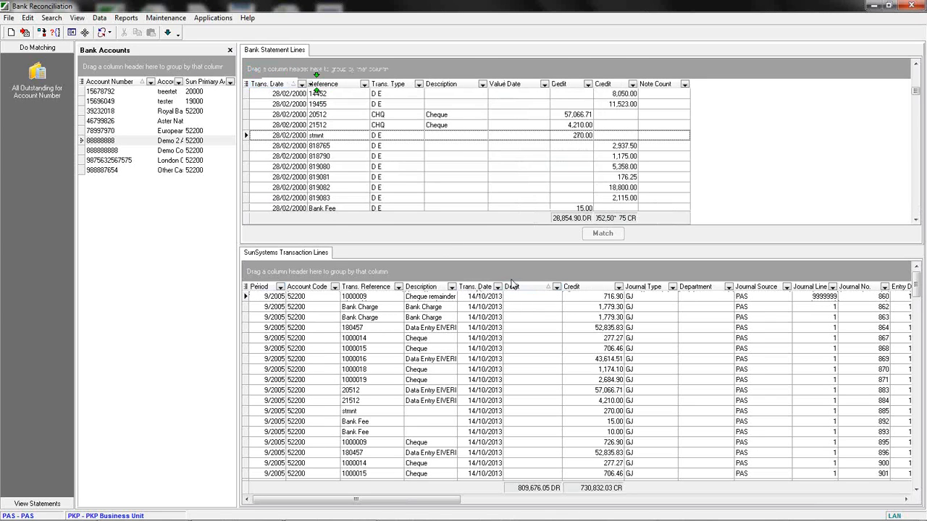
Select various statement lines and ledger transactions together to compare their totals in the match summary.
scroll(420, 119, "up", 3)
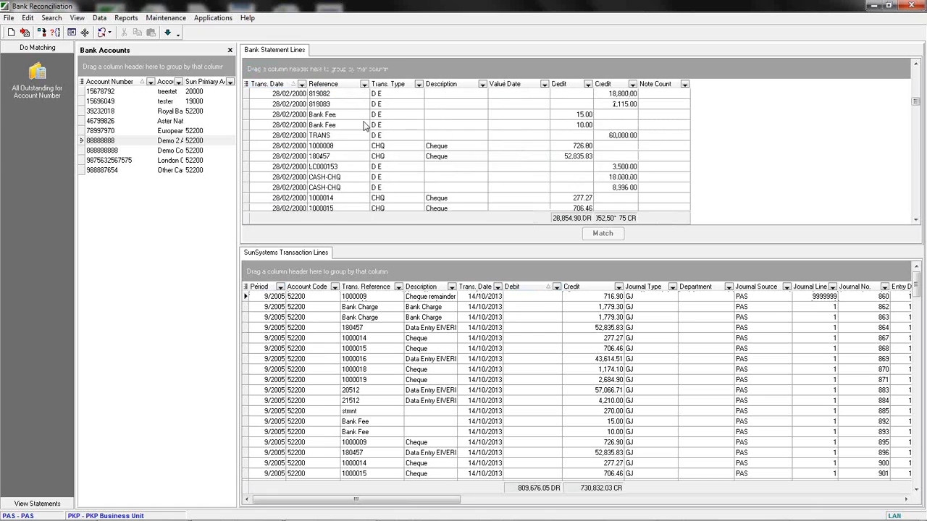
left_click(407, 126)
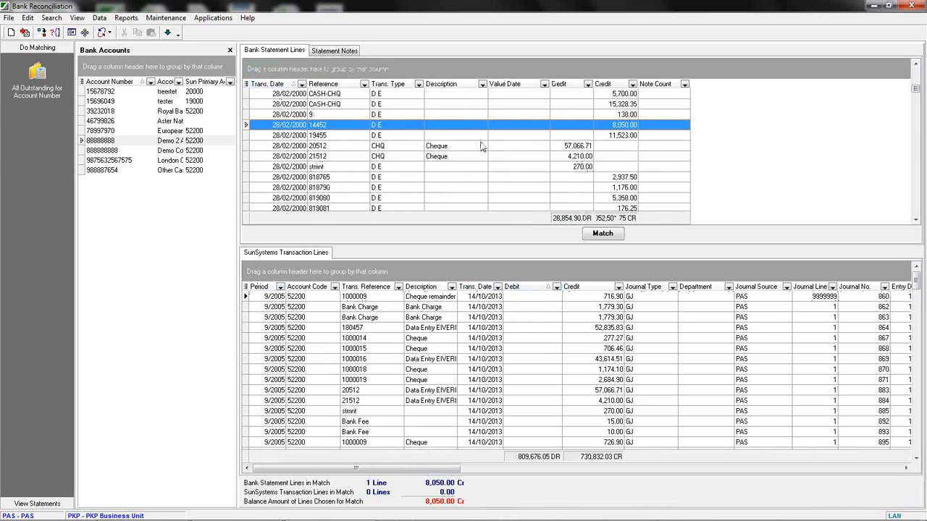
left_click(457, 363)
scroll(458, 363, "down", 10)
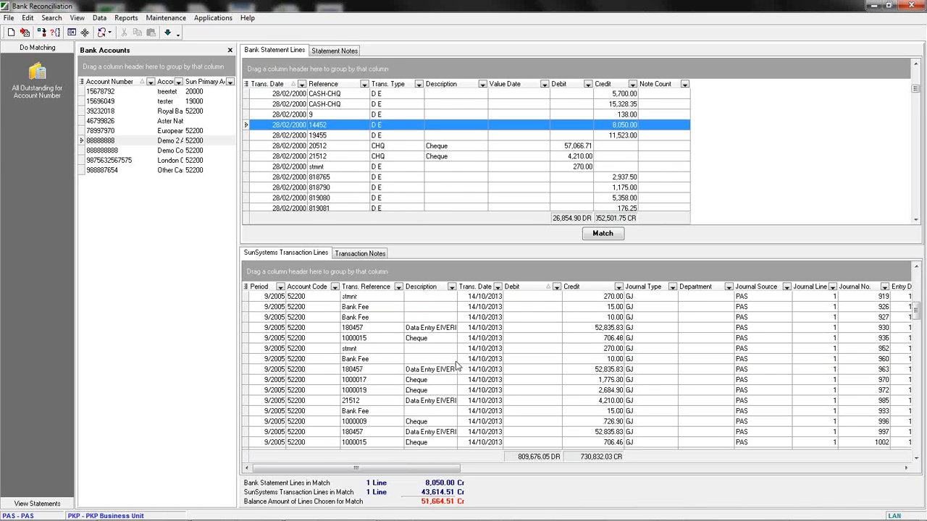
left_click(425, 338)
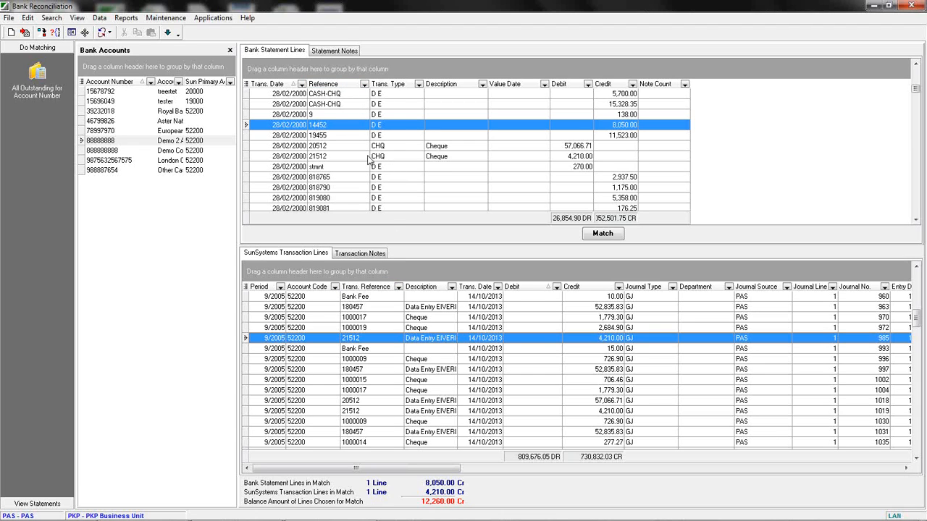
left_click(336, 147, "ctrl")
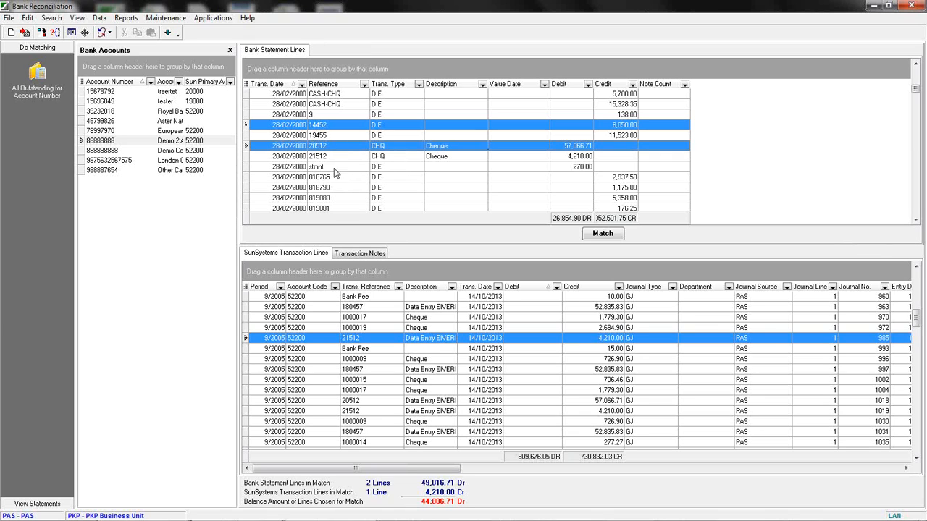
left_click(334, 172, "ctrl")
left_click(327, 317, "ctrl")
left_click(342, 380, "ctrl")
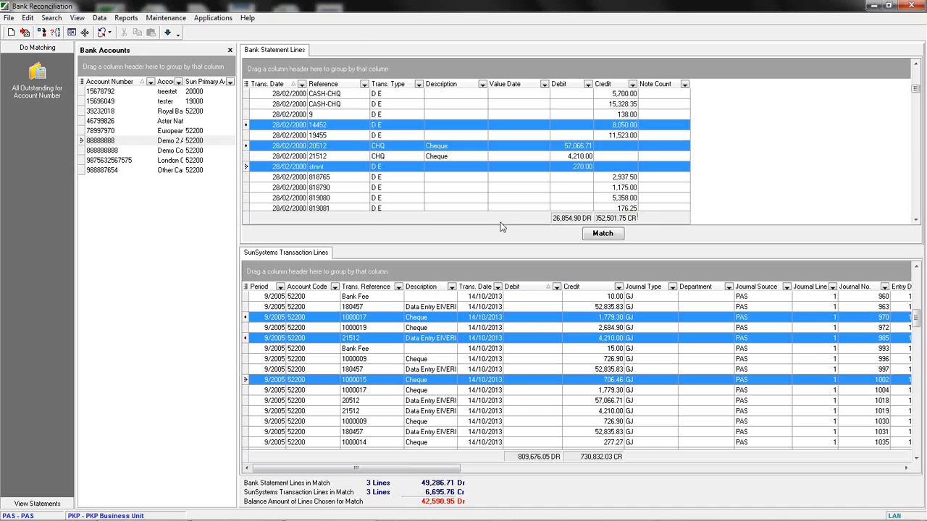
left_click(513, 170)
left_click(528, 306)
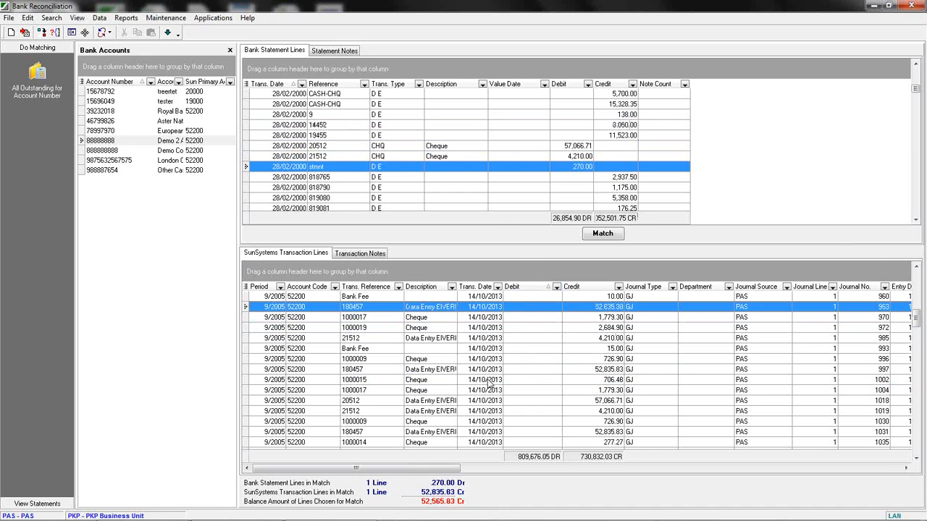
Sort the statement lines by Credit and select a 60,000.00 TRANS statement line.
left_click_drag(357, 471, 404, 499)
mouse_move(558, 289)
left_mouse_down()
mouse_move(326, 274)
mouse_move(515, 310)
mouse_move(559, 296)
left_mouse_up()
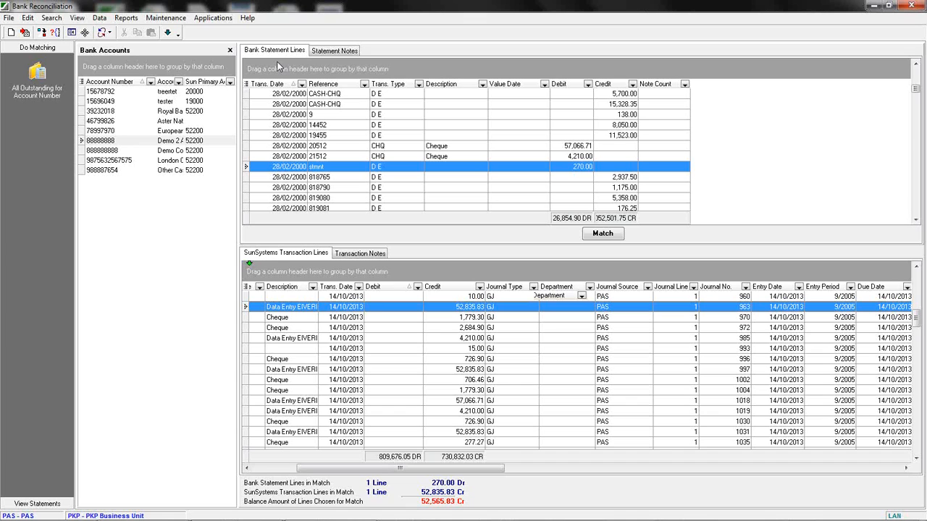
left_click(604, 84)
scroll(554, 116, "down", 10)
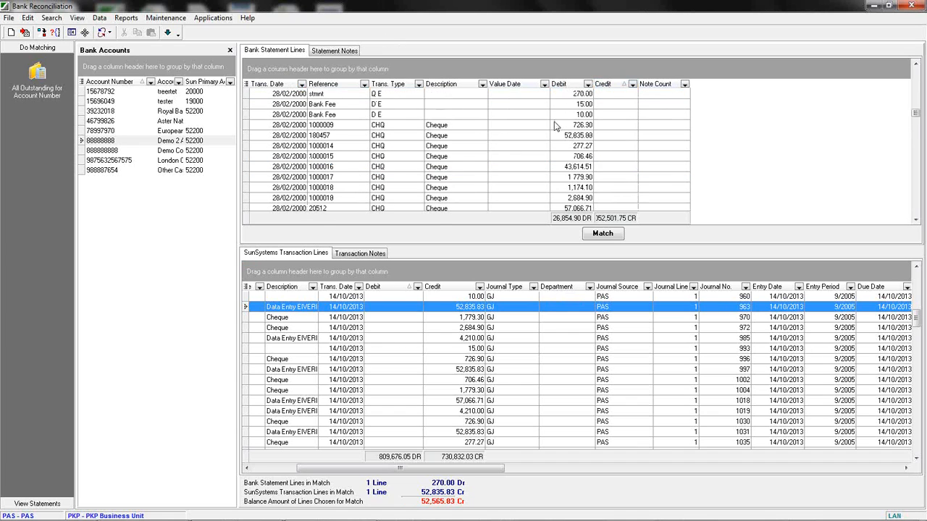
scroll(588, 173, "down", 5)
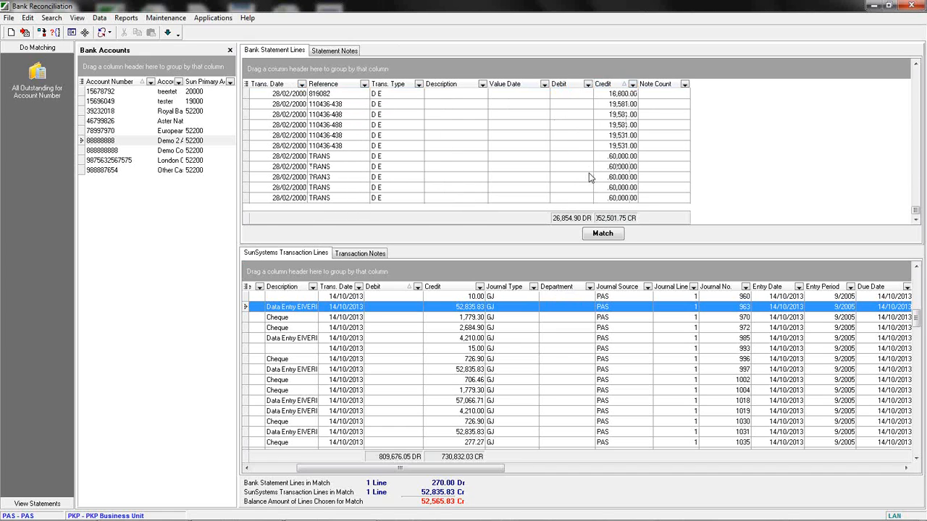
left_click(559, 168)
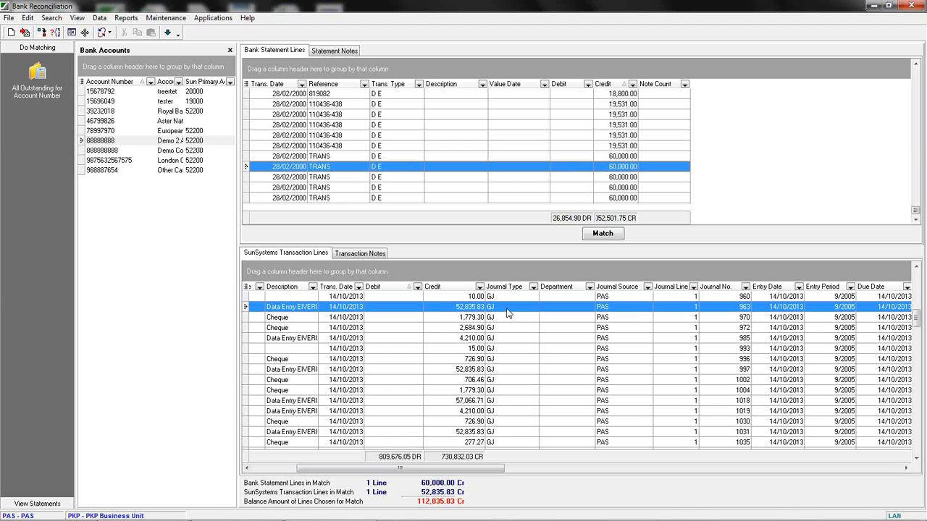
Sort the ledger transactions by Debit and match the selected statement line with a 60,000.00 ledger transaction.
left_click(389, 287)
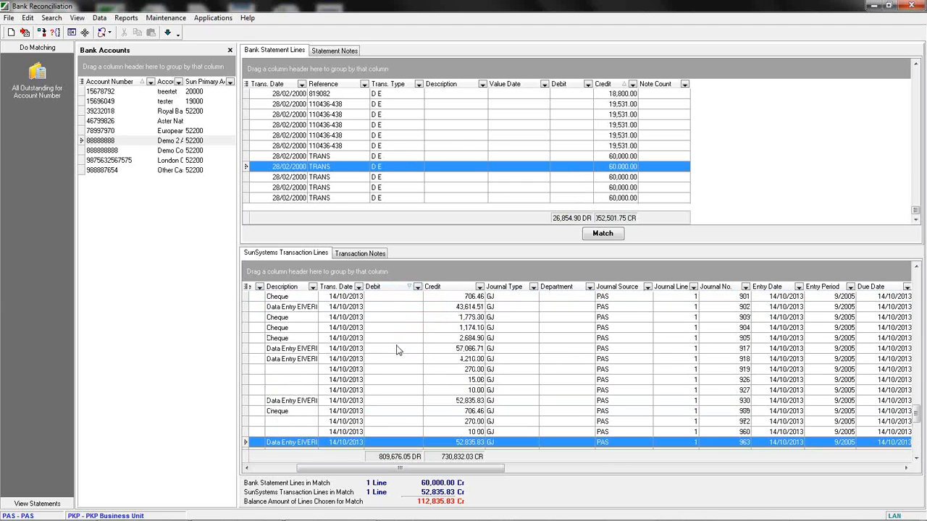
scroll(407, 426, "up", 20)
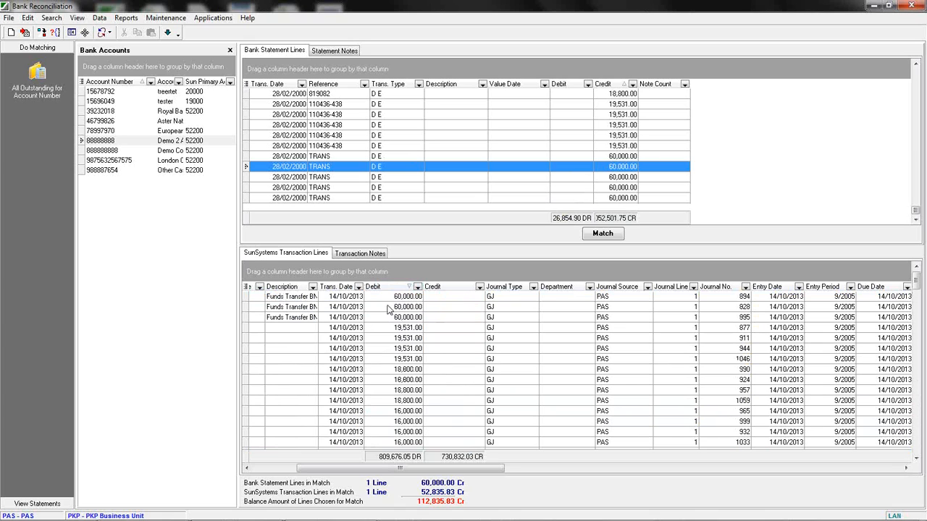
left_click(388, 301)
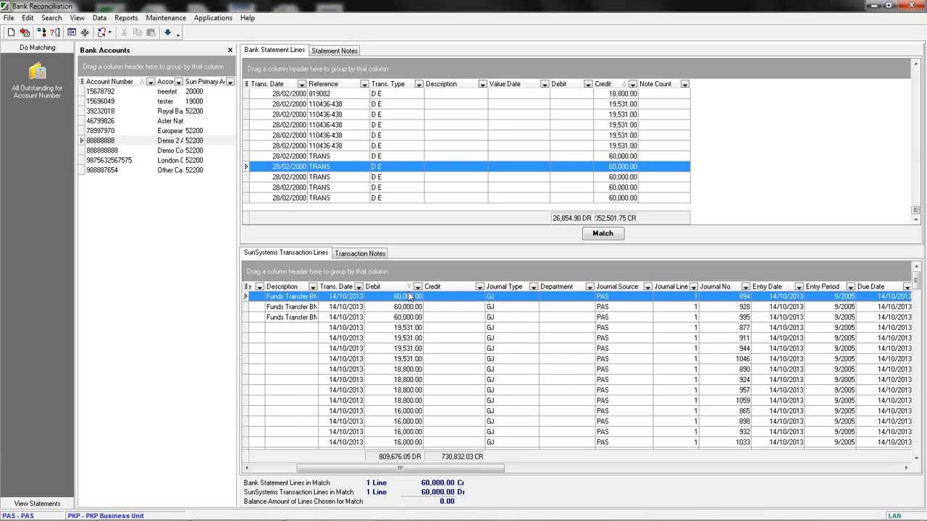
left_click(604, 236)
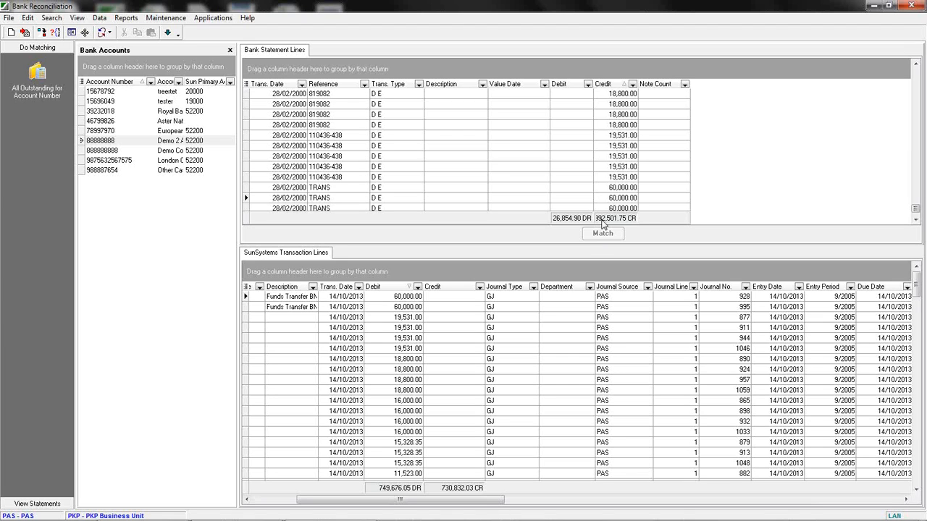
Select the 138.00 statement line with reference 9 and the 60,000.00 ledger transaction of journal 928.
left_click(528, 156)
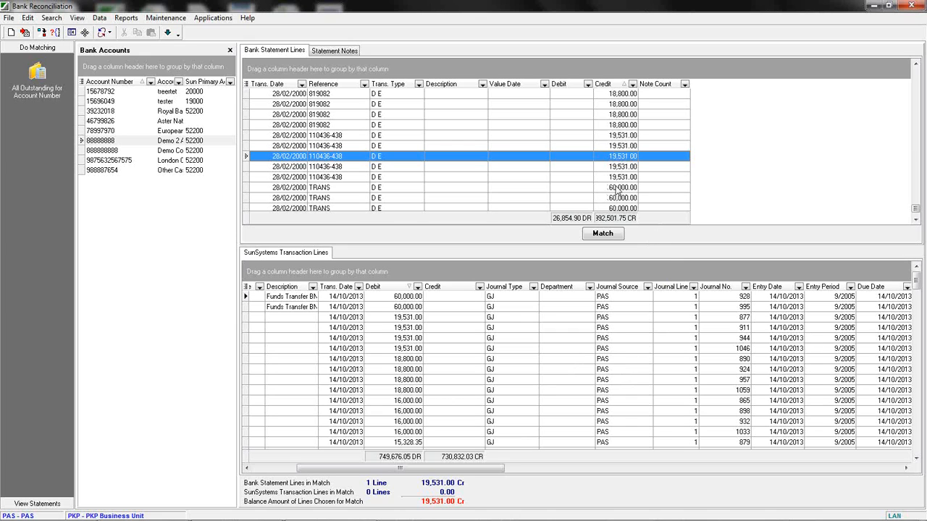
left_click(605, 126)
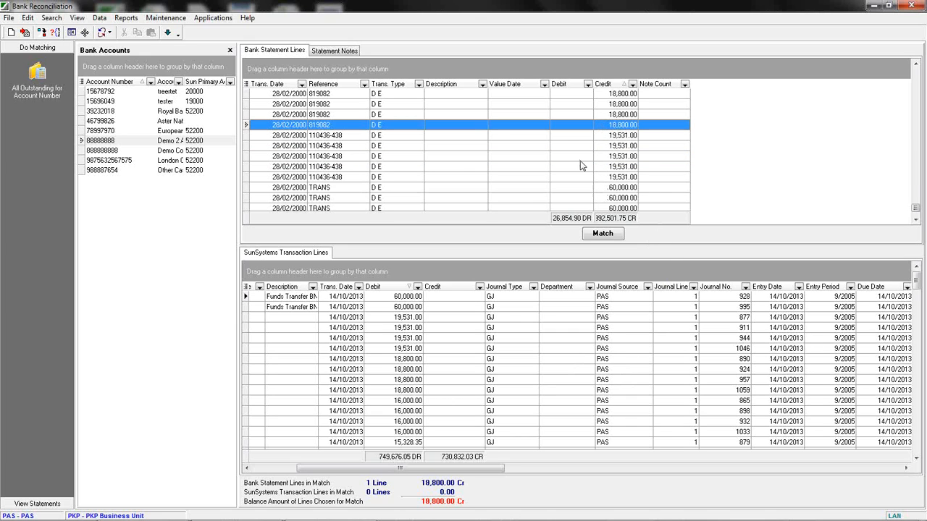
scroll(572, 161, "up", 10)
scroll(558, 161, "down", 2)
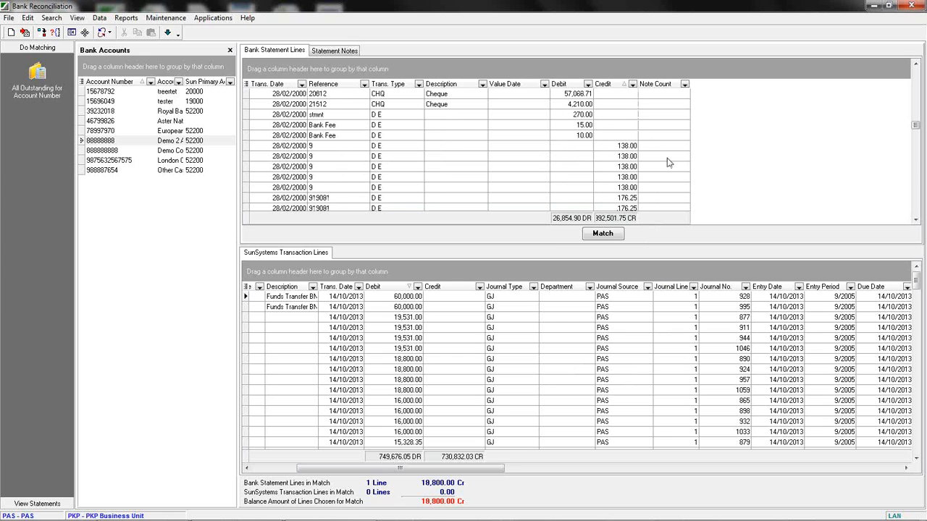
left_click(621, 147)
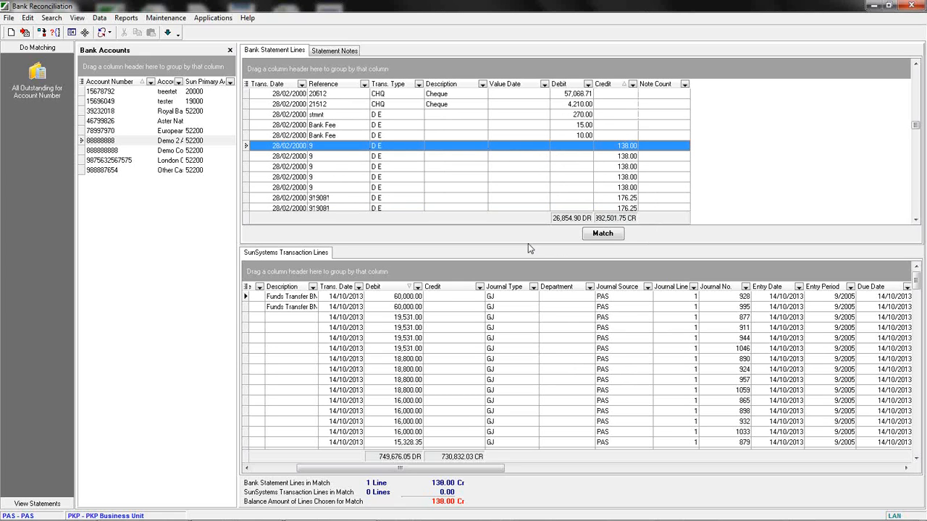
left_click(391, 338)
scroll(400, 348, "down", 3)
scroll(400, 344, "up", 3)
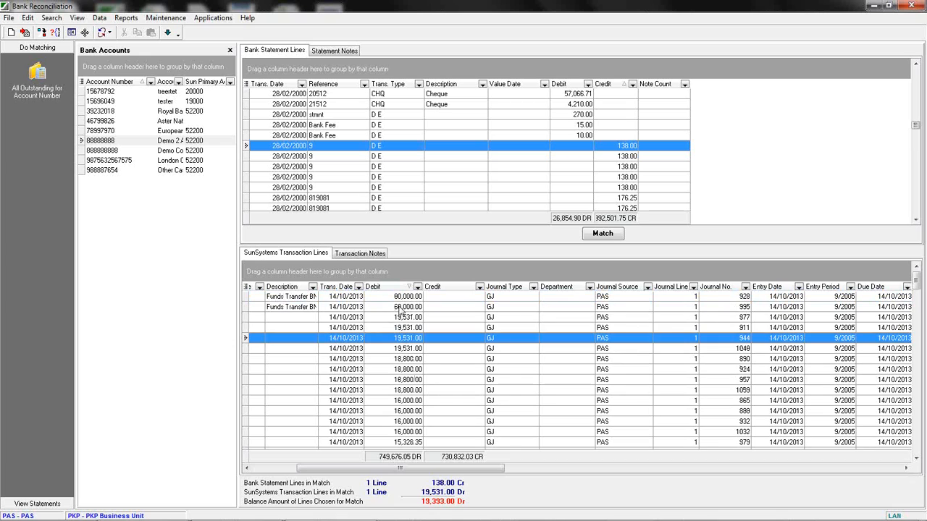
left_click(400, 297)
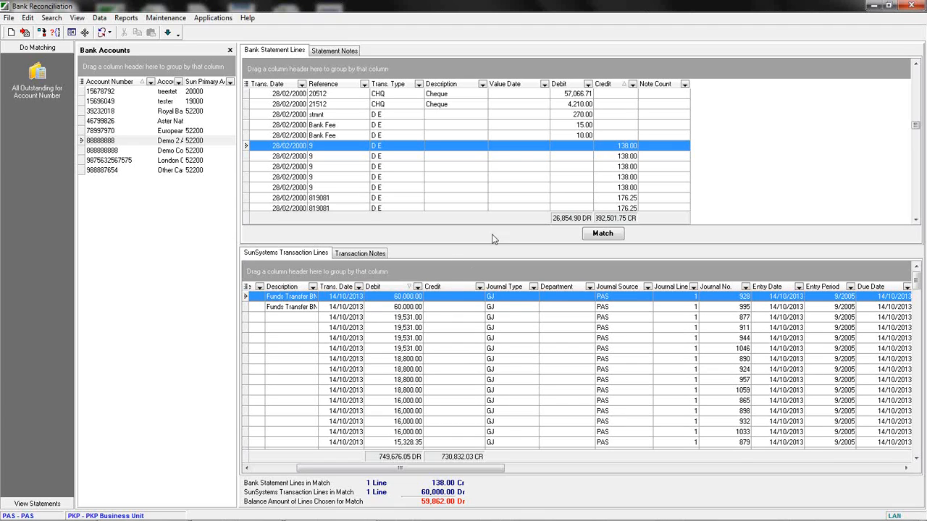
Open Split Transaction for the selected 60,000.00 ledger transaction and enter a first split amount of 138.00.
right_click(397, 299)
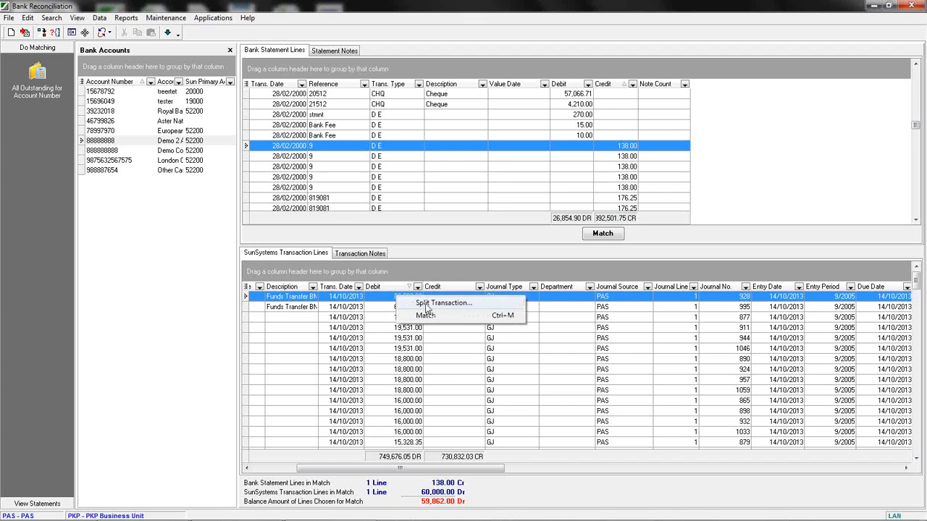
left_click(427, 305)
left_click_drag(352, 128, 465, 149)
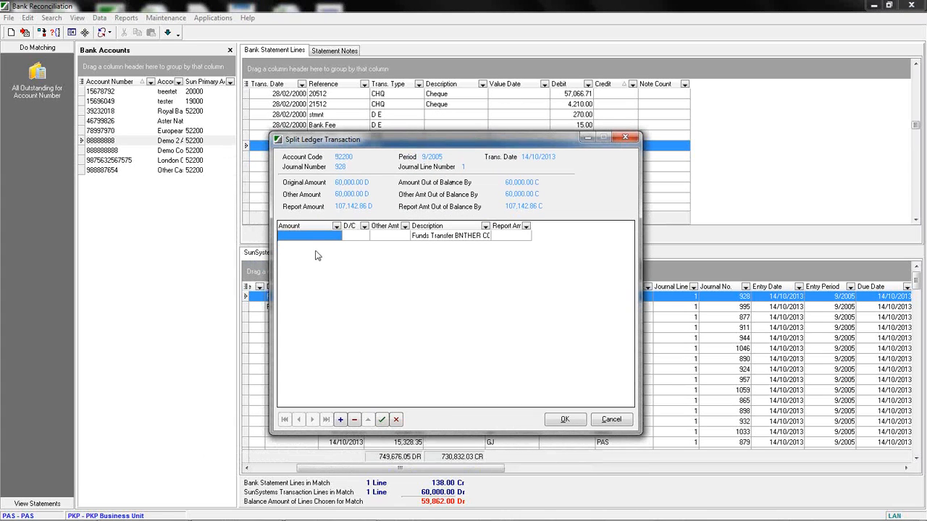
left_click(311, 237)
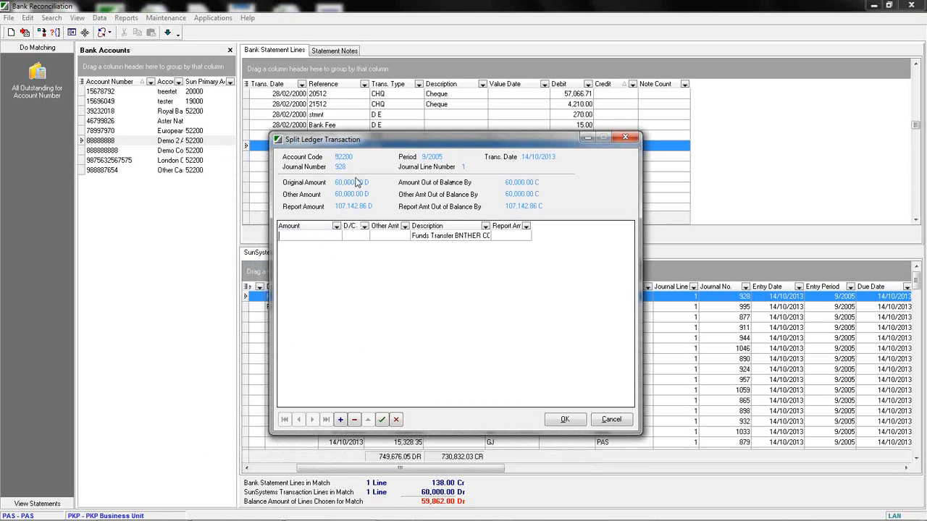
left_click_drag(416, 140, 421, 180)
type("138")
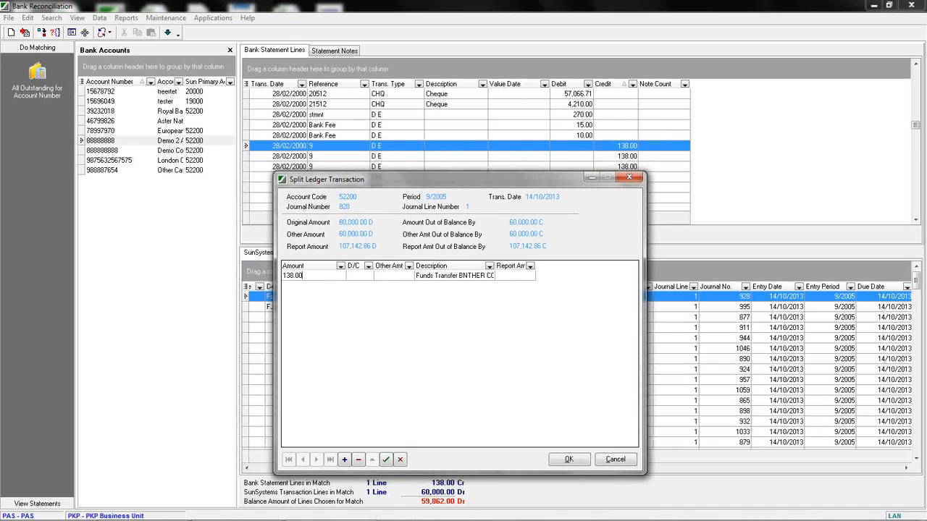
Set the first split line to D, prefix its description with SPLIT, and accept the line.
left_click(384, 277)
key("Tab")
left_click(446, 276)
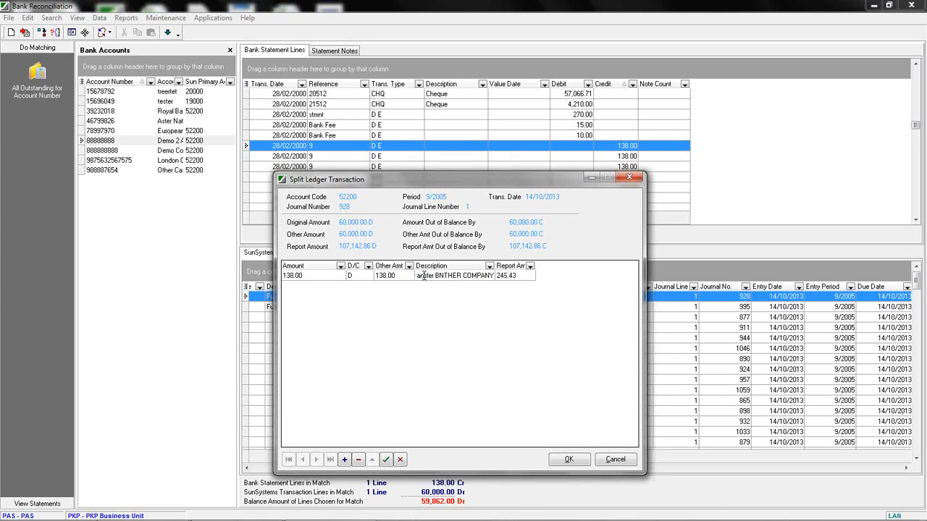
key("Home")
type("SPLIT")
left_click(385, 459)
Add a second split line of 59,862.00, accept it, and confirm the split transaction.
left_click(344, 459)
left_click(320, 291)
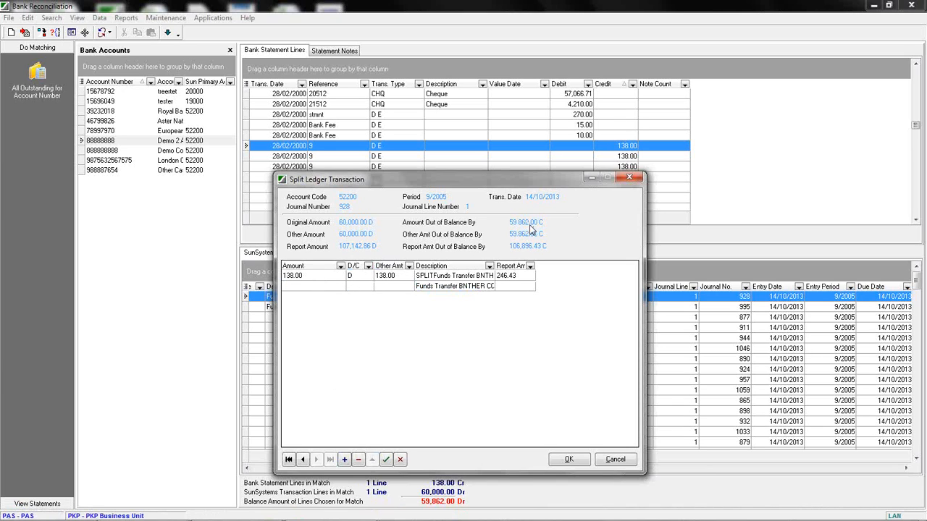
type("59,862.00")
left_click(366, 289)
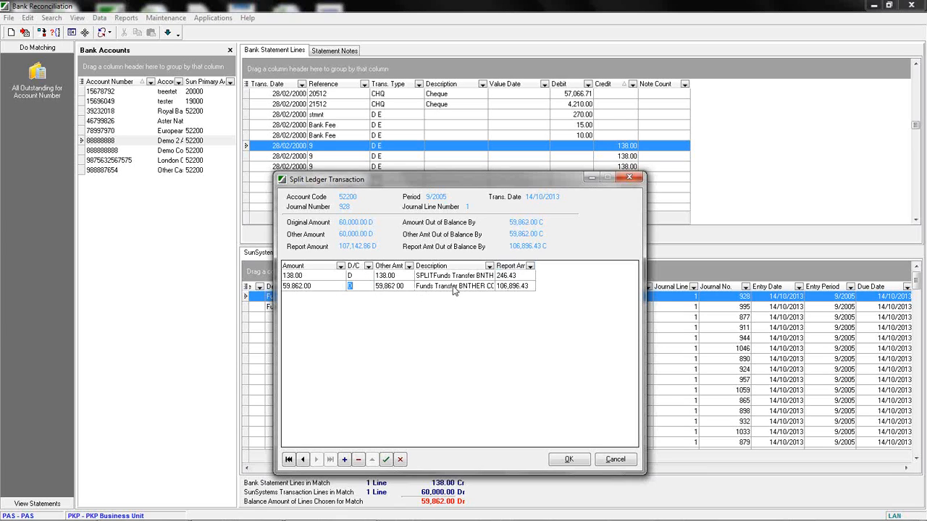
left_click(385, 459)
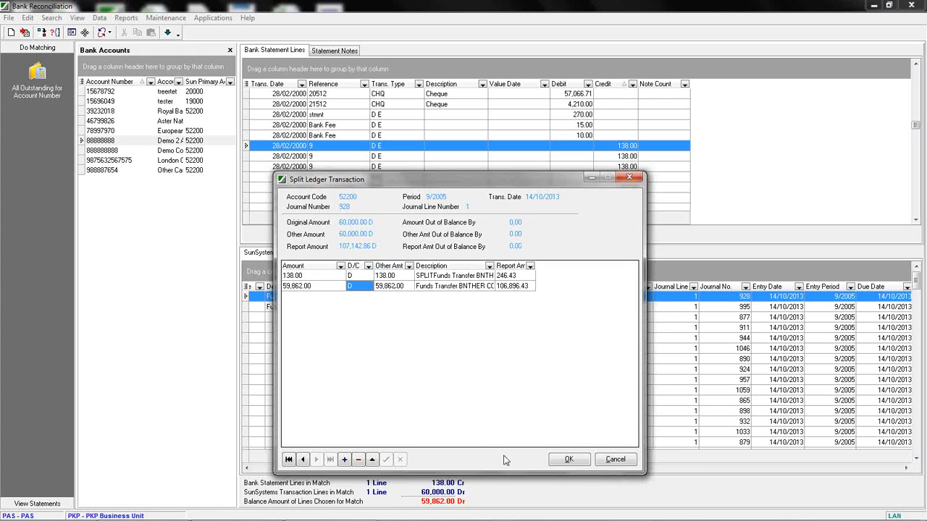
left_click(568, 459)
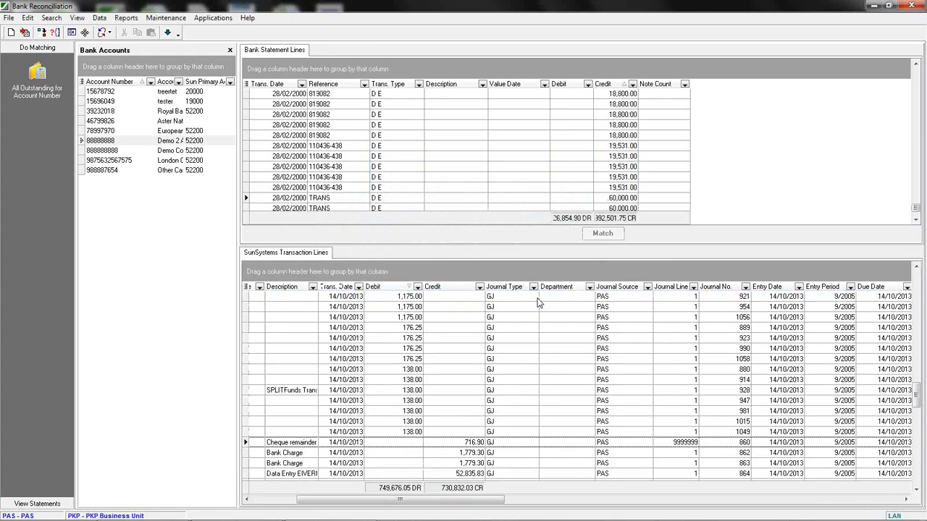
Match the 138.00 SPLIT ledger line with a 138.00 statement line of reference 9.
left_click(675, 443)
left_click(295, 393)
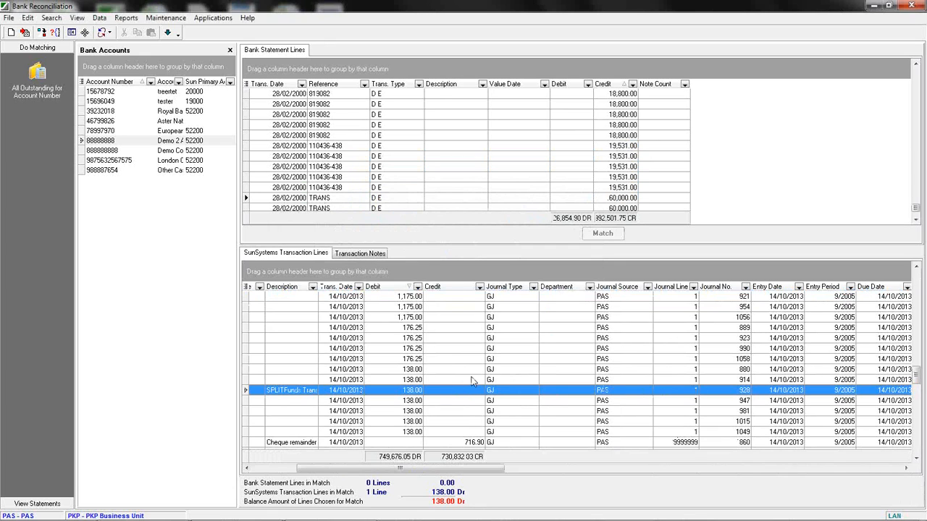
left_click(614, 136)
scroll(614, 135, "up", 10)
scroll(608, 128, "up", 5)
left_click(615, 156)
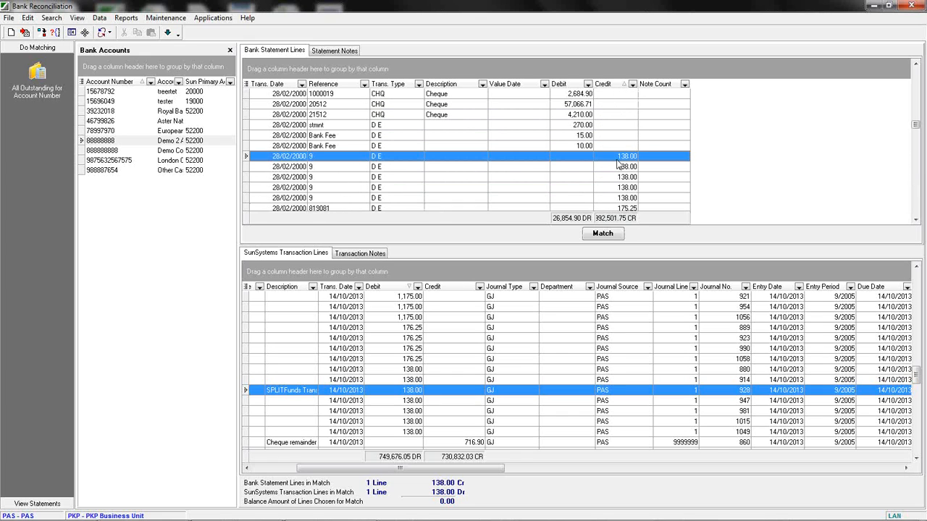
left_click(602, 233)
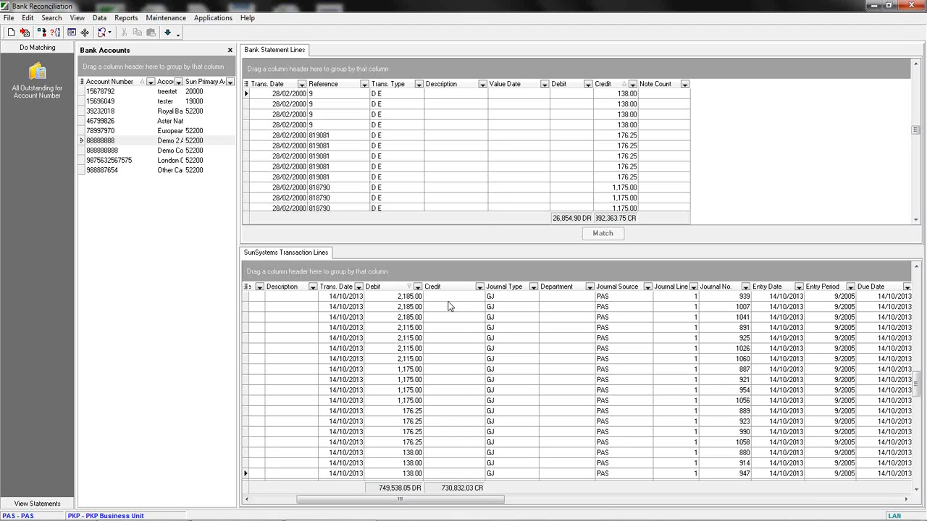
Group the bank statement lines by Reference.
left_click(450, 167)
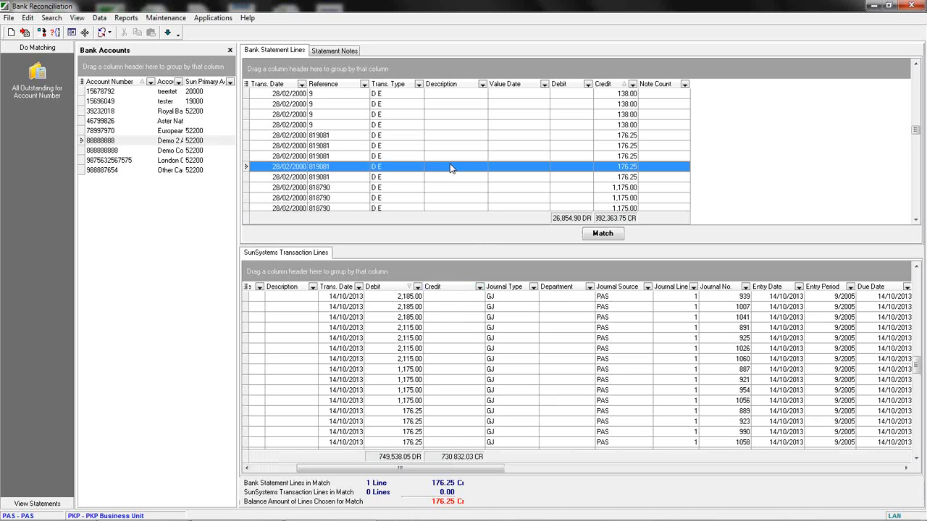
left_click_drag(319, 85, 264, 68)
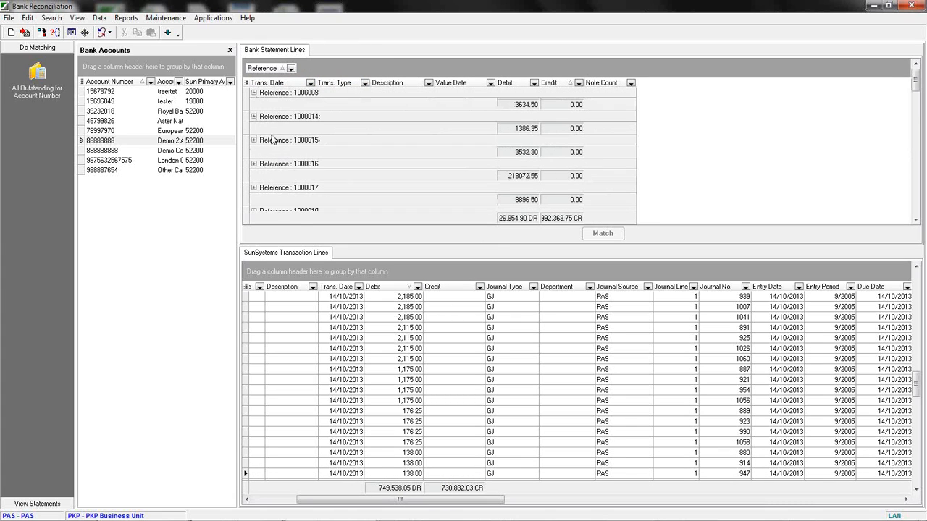
Expand the Bank Fee reference group and select a 15.00 statement line.
scroll(282, 142, "down", 10)
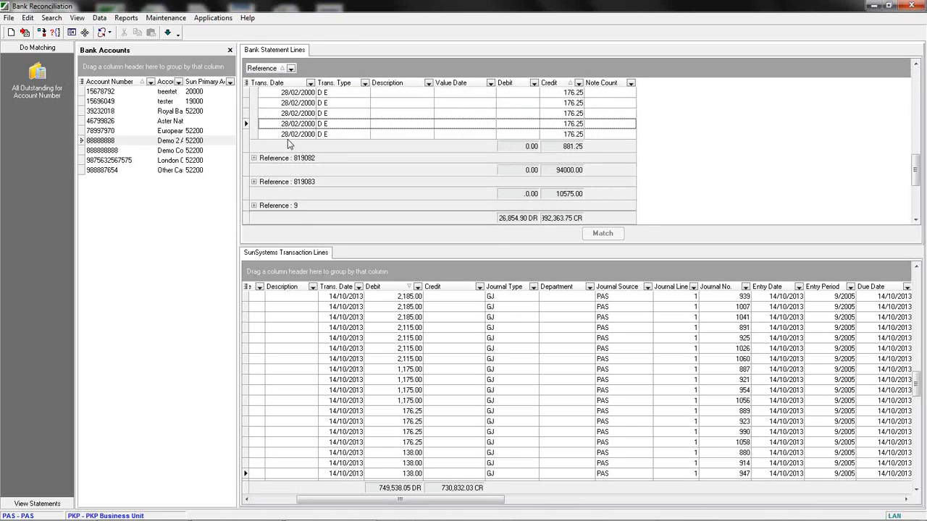
scroll(288, 145, "down", 1)
left_click(254, 197)
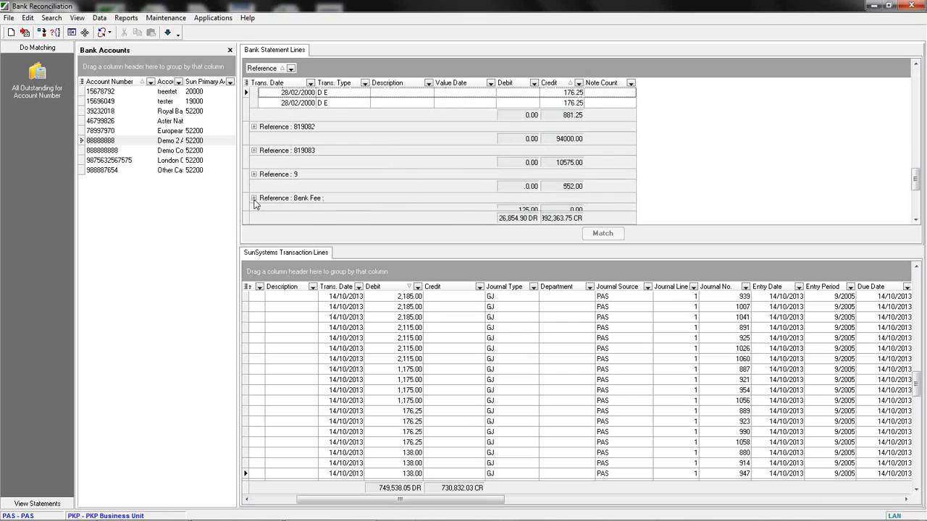
scroll(358, 181, "down", 4)
left_click(344, 136)
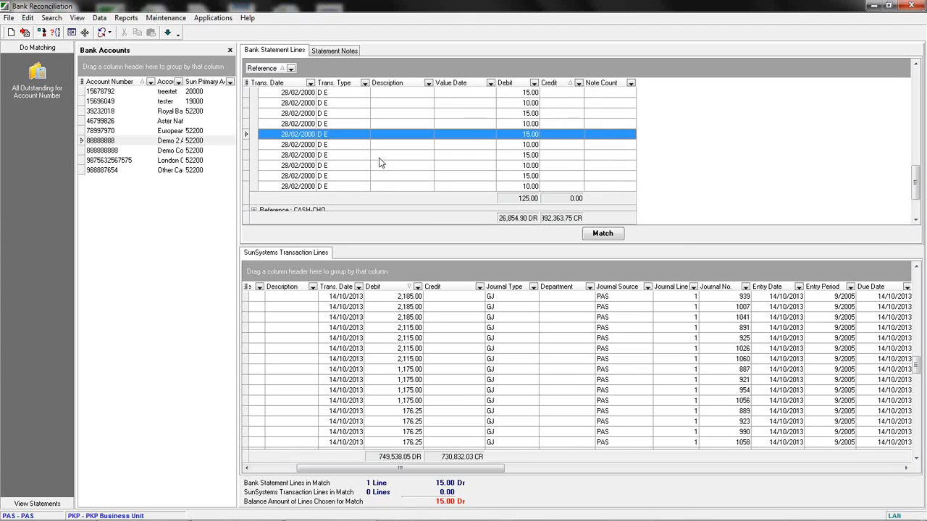
Create a Bank Charge journal from the selected 15.00 statement line.
right_click(458, 139)
mouse_move(492, 149)
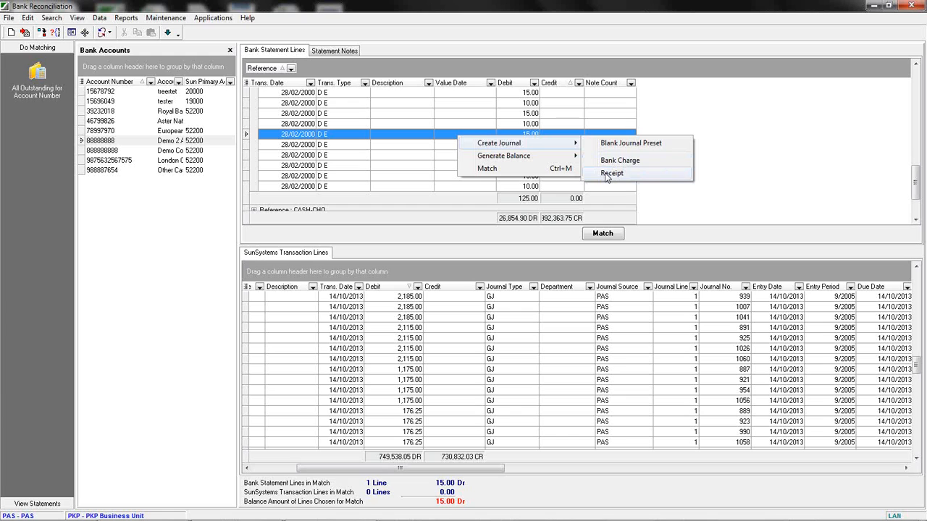
left_click(624, 161)
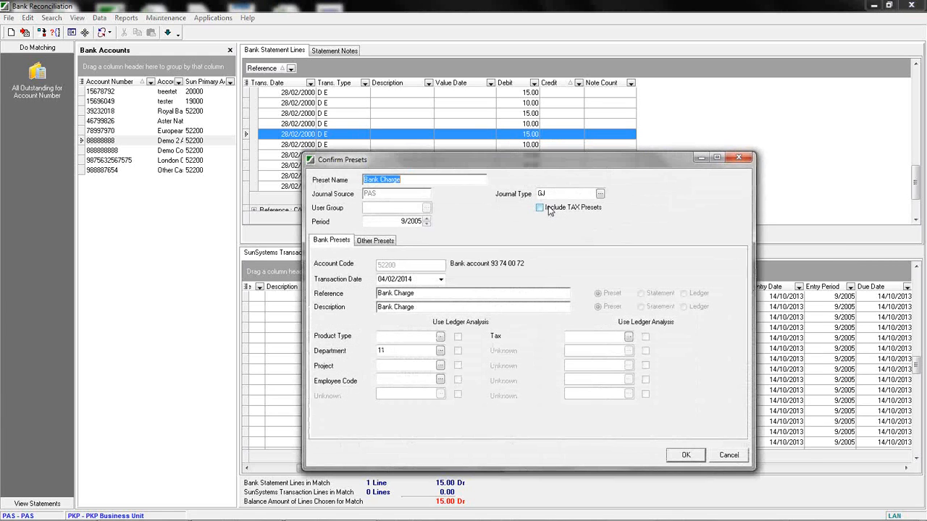
left_click_drag(476, 159, 445, 105)
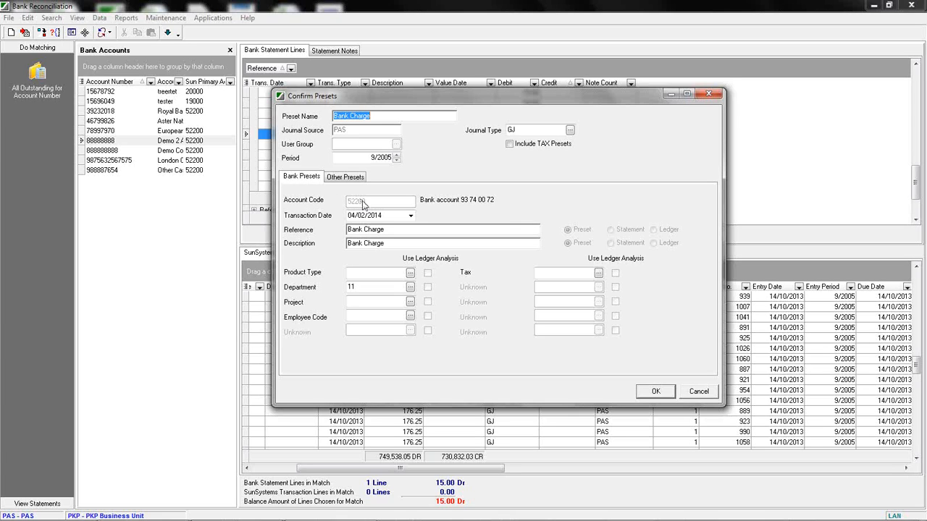
Review the Bank Presets fields, including the transaction date, reference, description and department lookup.
left_click(410, 215)
left_click(411, 217)
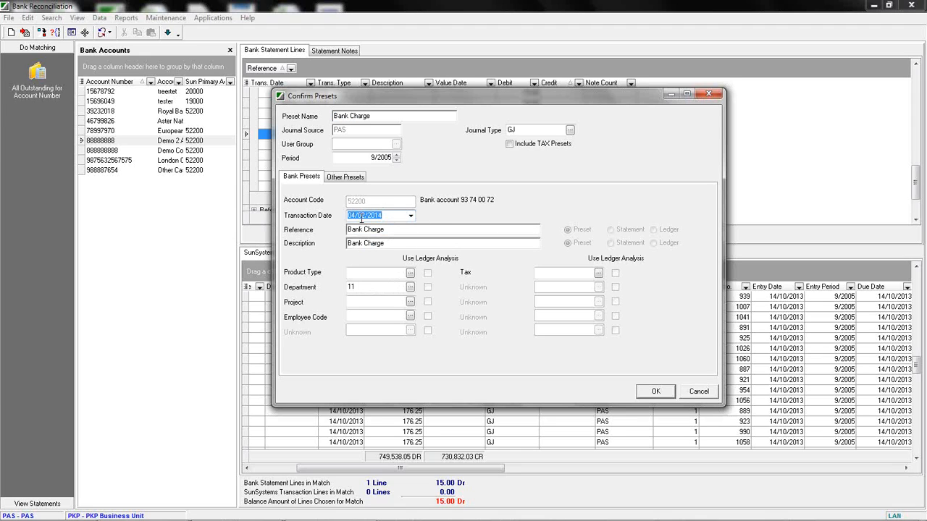
left_click(391, 230)
left_click_drag(390, 243, 347, 230)
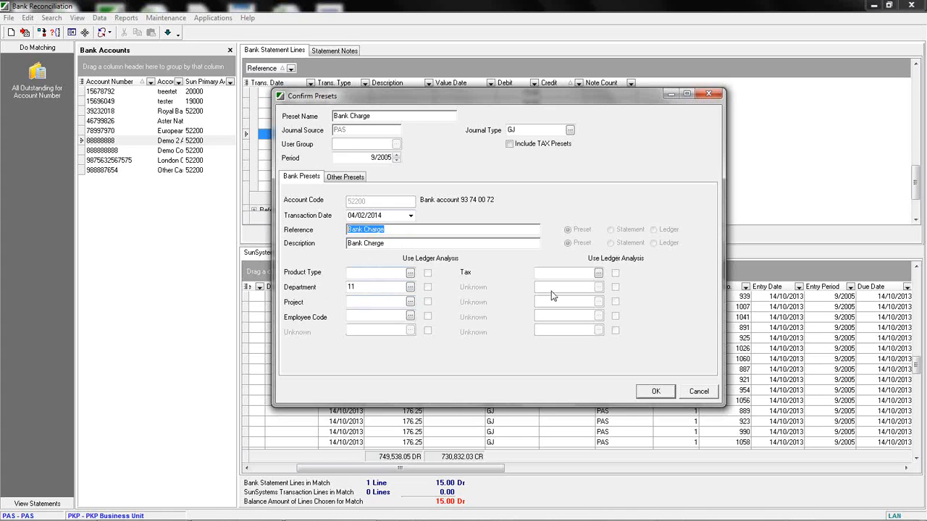
left_click(410, 287)
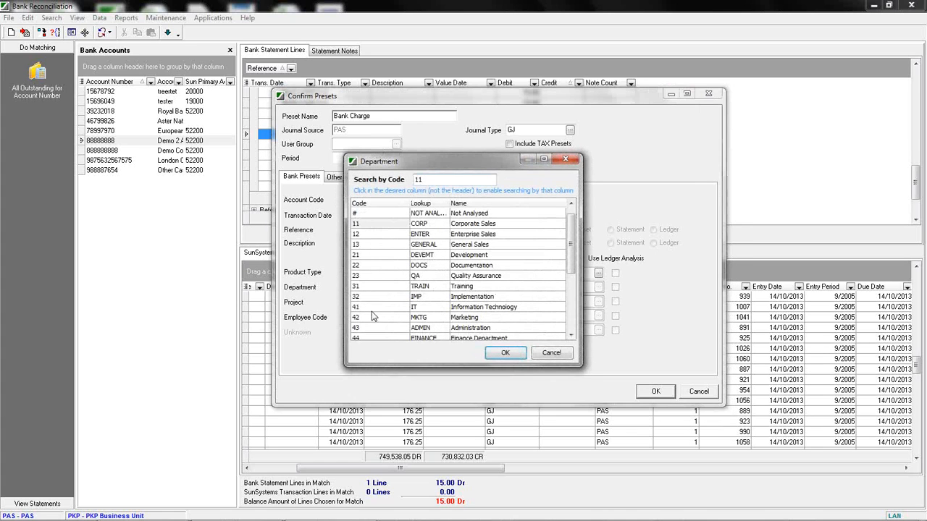
left_click(548, 353)
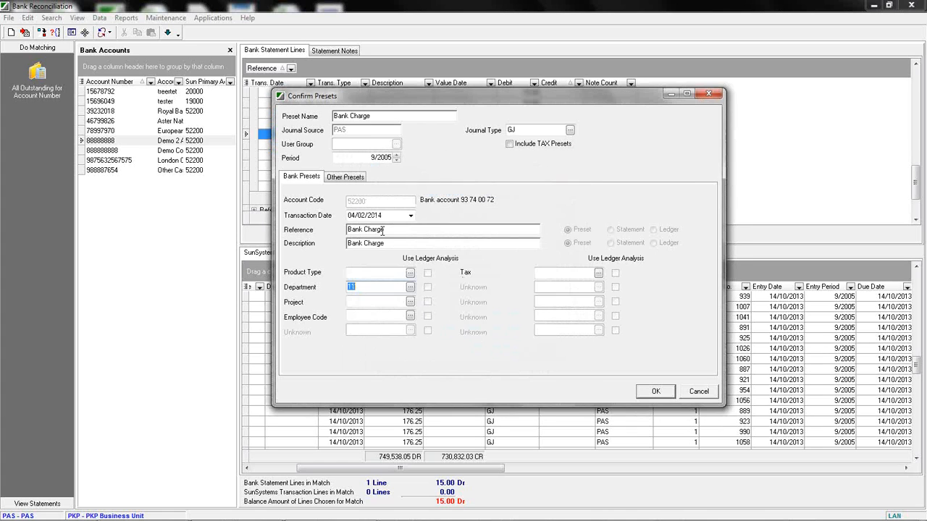
Review the Other Presets tab, including the account code lookup.
left_click(343, 180)
left_click(360, 201)
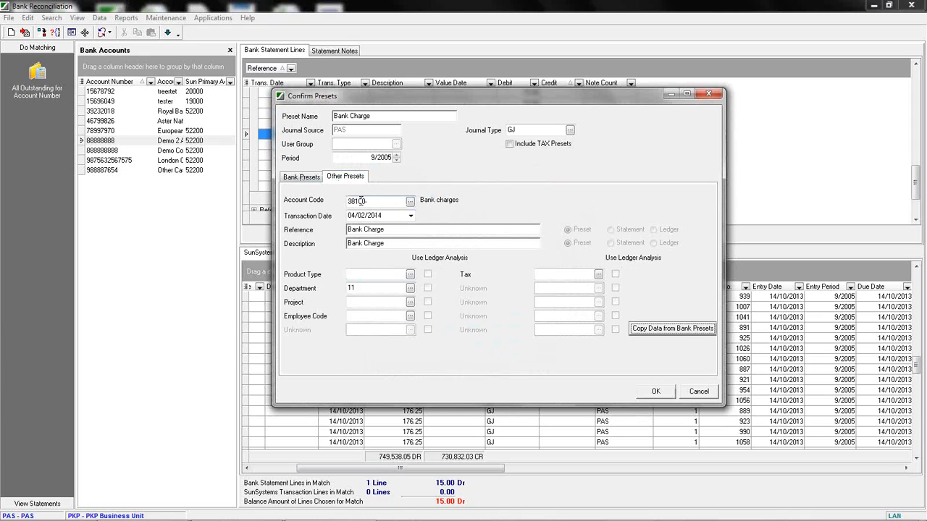
double_click(368, 204)
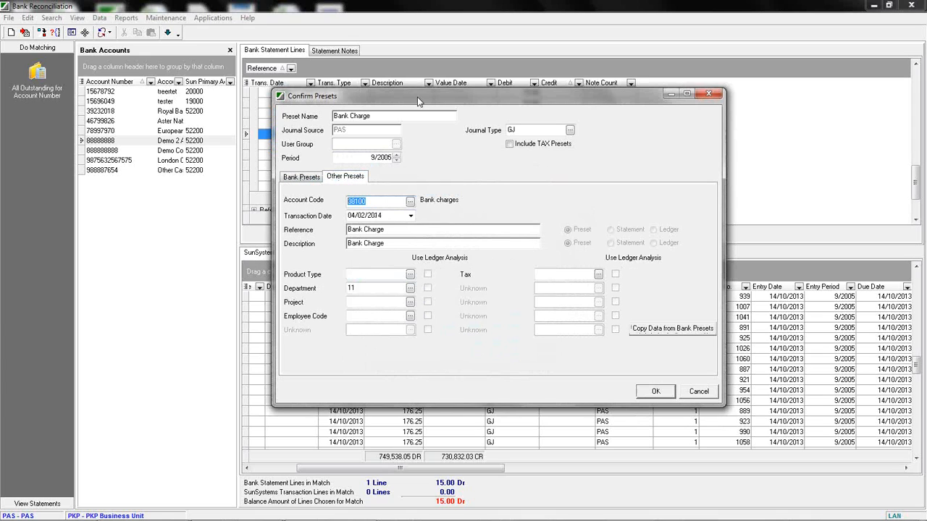
left_click_drag(418, 102, 420, 161)
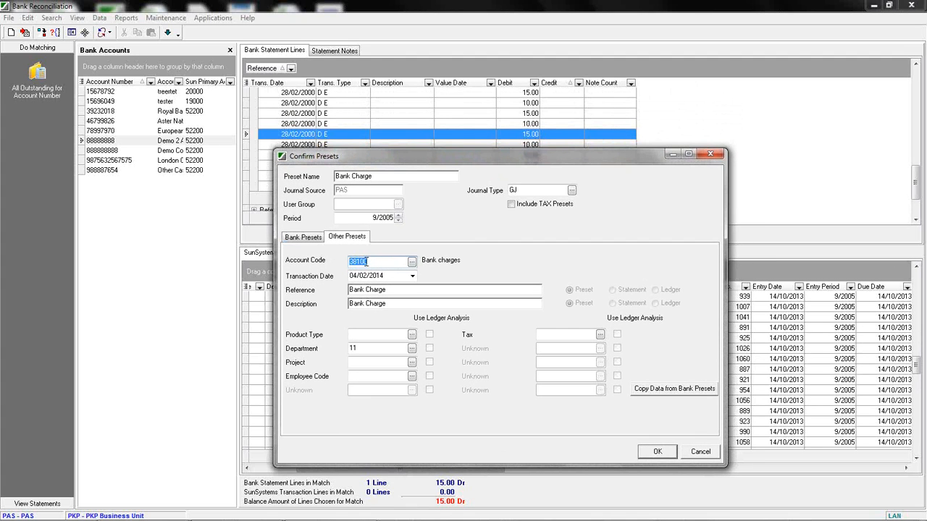
left_click(413, 265)
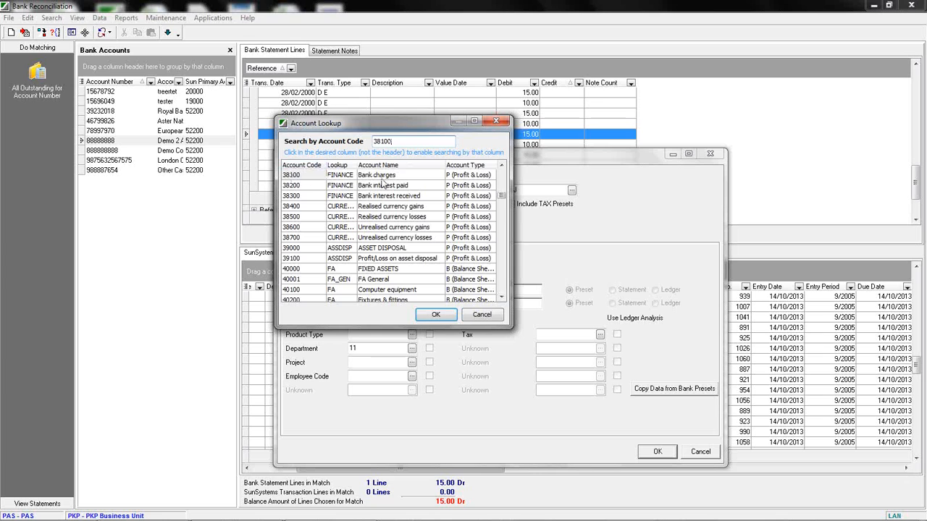
left_click(482, 314)
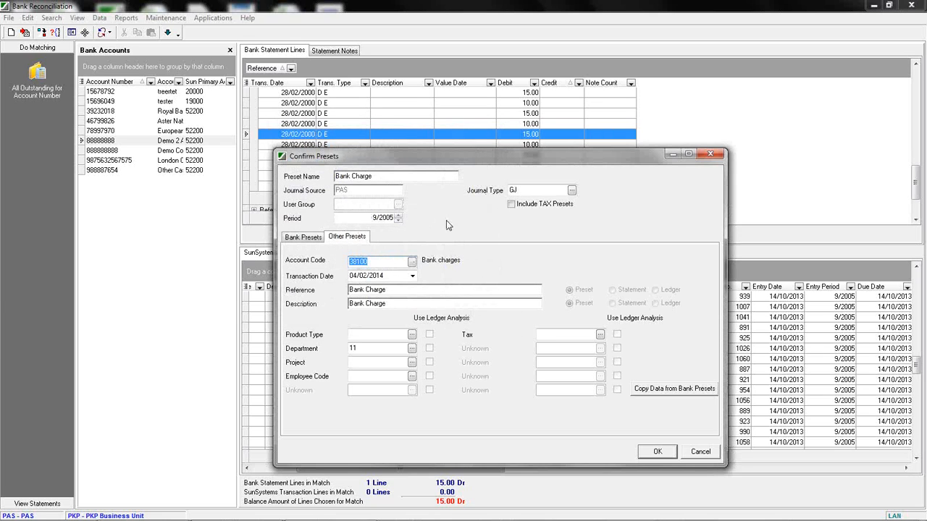
Check the journal type lookup and post the Bank Charge journal.
left_click(525, 190)
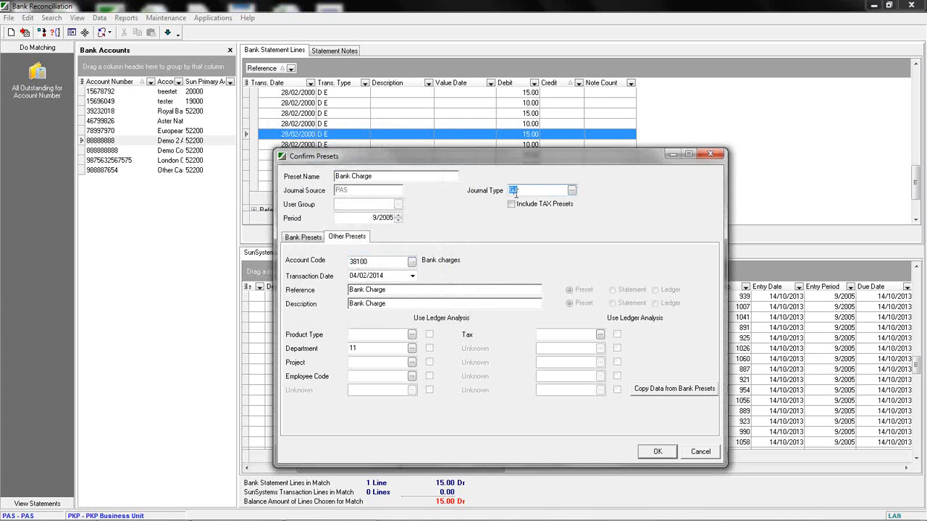
left_click(571, 190)
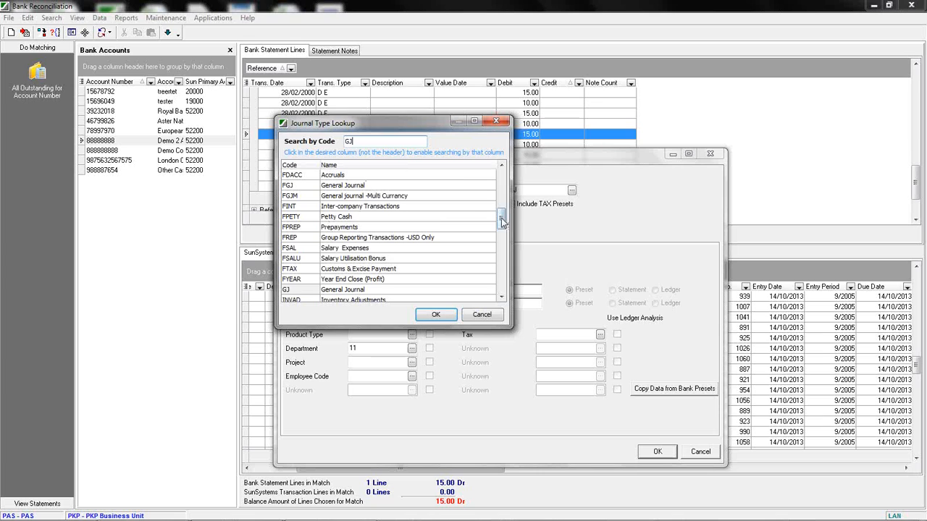
left_click_drag(503, 235, 501, 194)
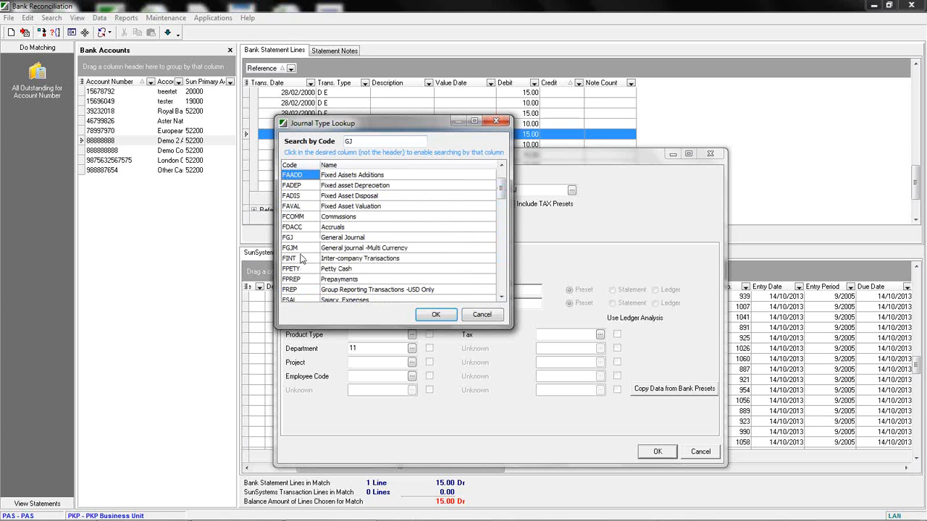
left_click(492, 319)
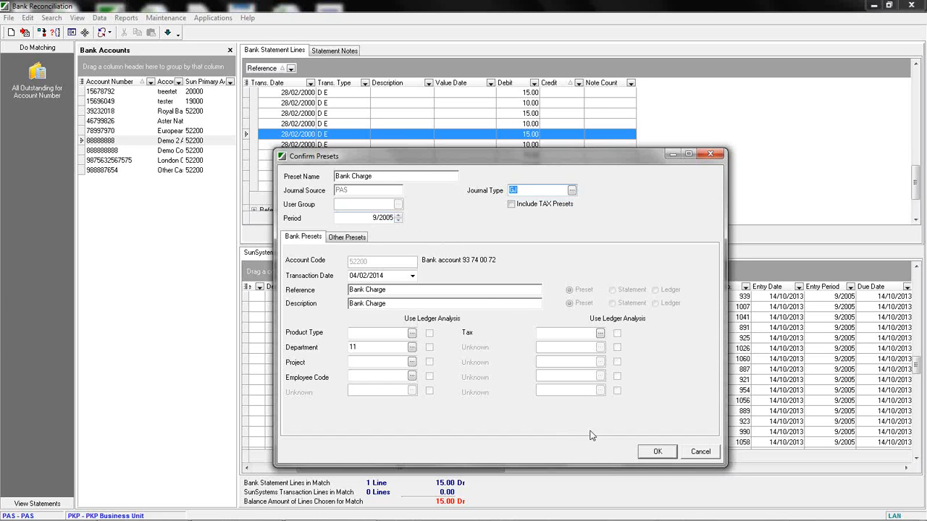
left_click(655, 450)
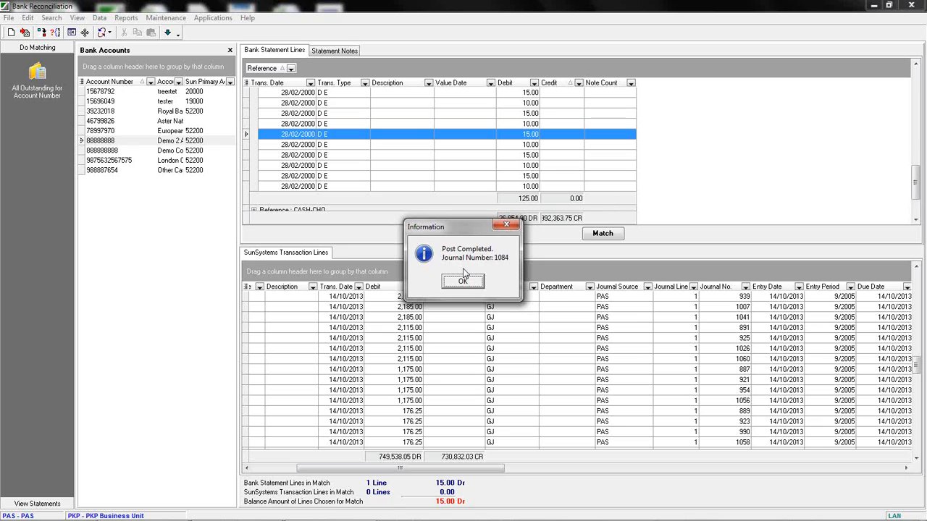
Generate a Small Approved Balance for the 10.00 statement line against the 2,115.00 SunSystems transaction line.
left_click(465, 283)
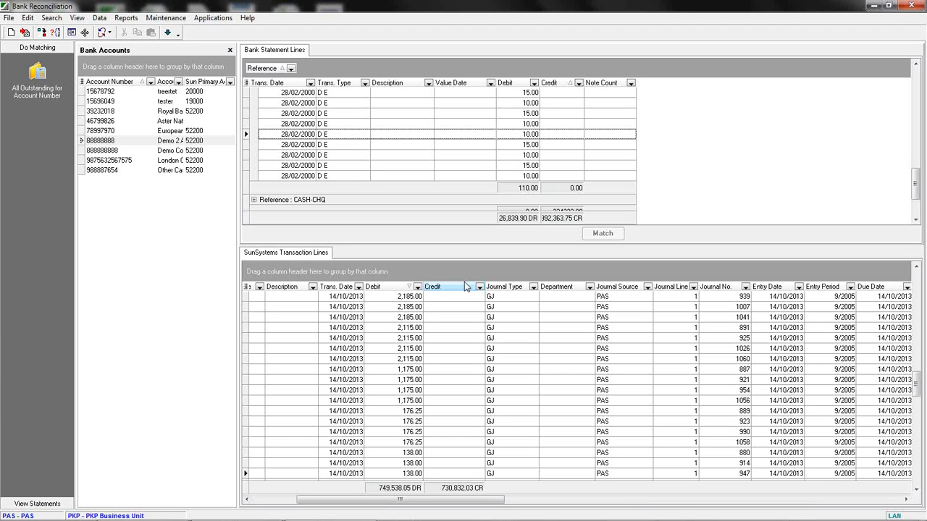
left_click(434, 135)
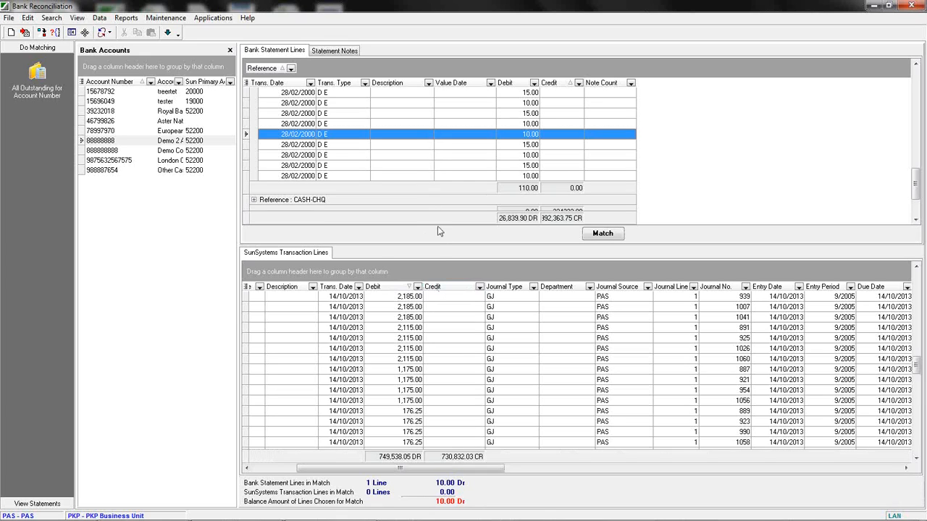
left_click(422, 327)
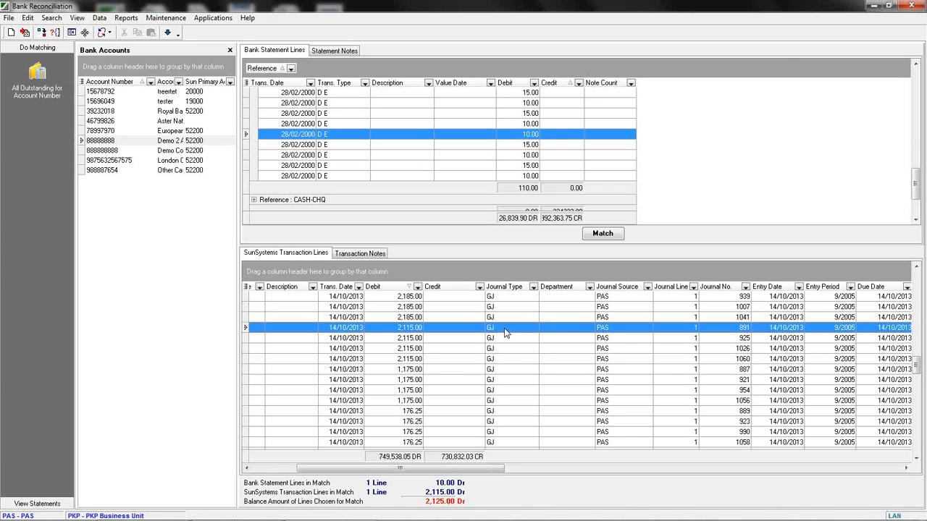
right_click(540, 135)
mouse_move(581, 159)
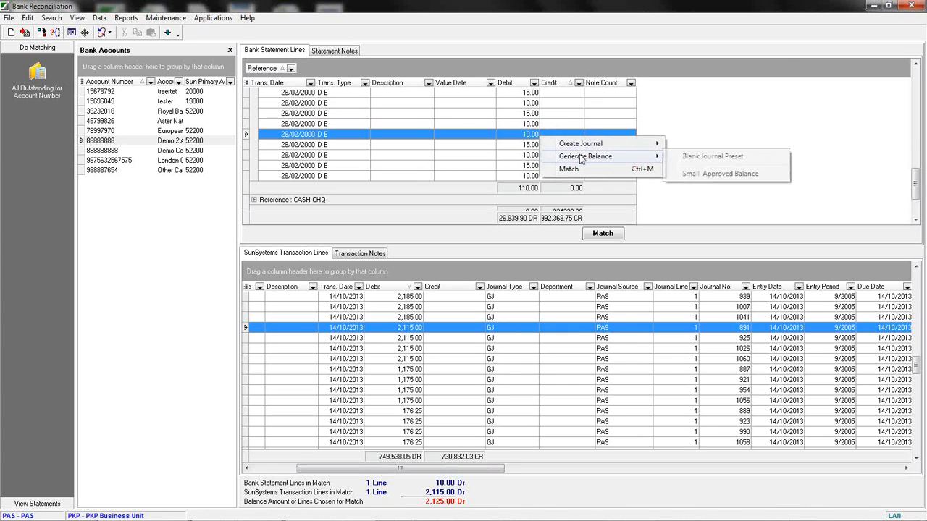
left_click(695, 174)
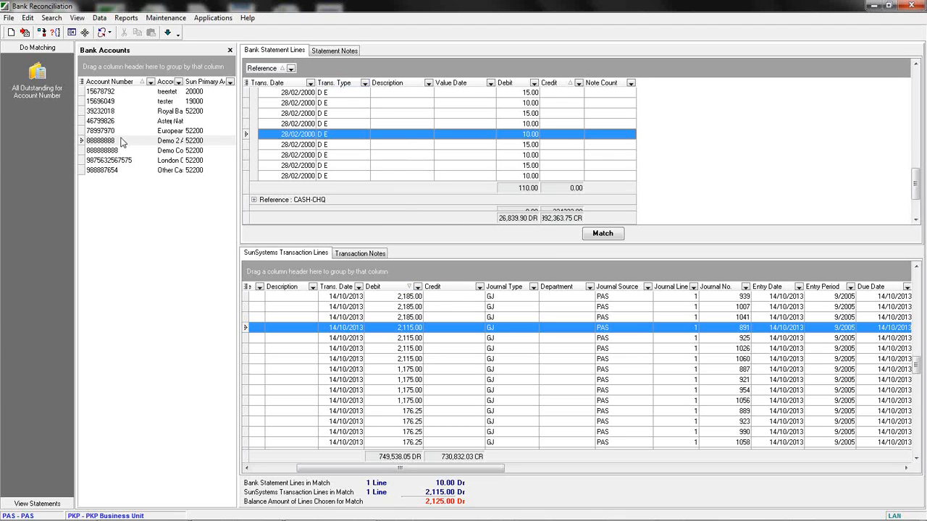
Run Automatic Matching on all outstanding lines for bank account 88888888.
left_click(114, 140)
right_click(114, 142)
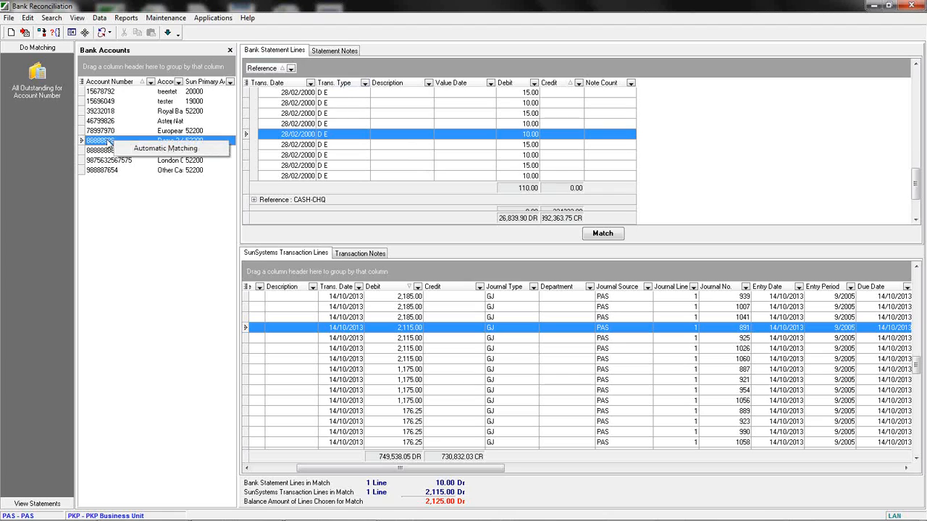
left_click(160, 150)
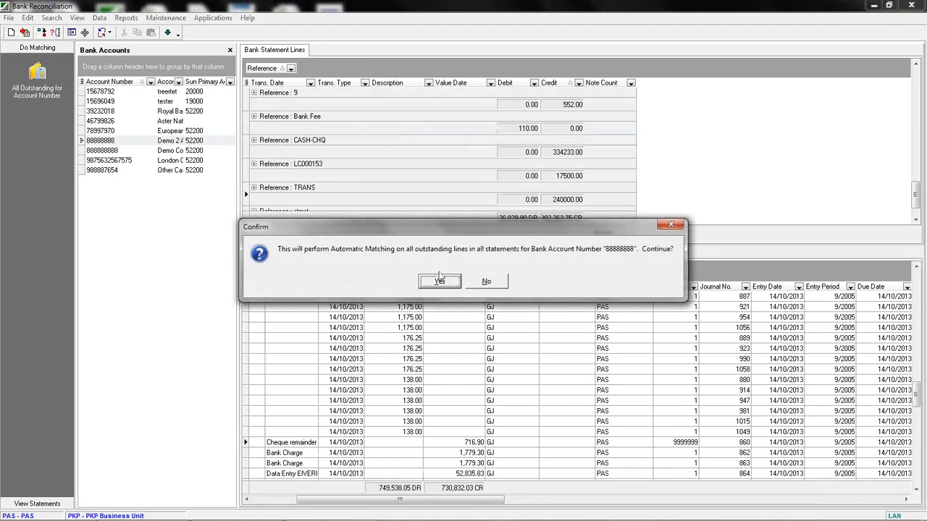
left_click(439, 282)
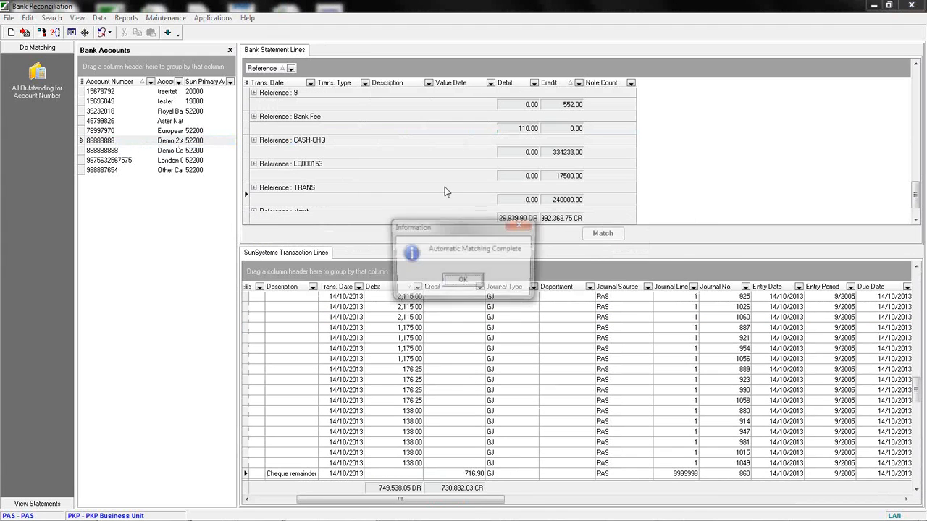
left_click(466, 282)
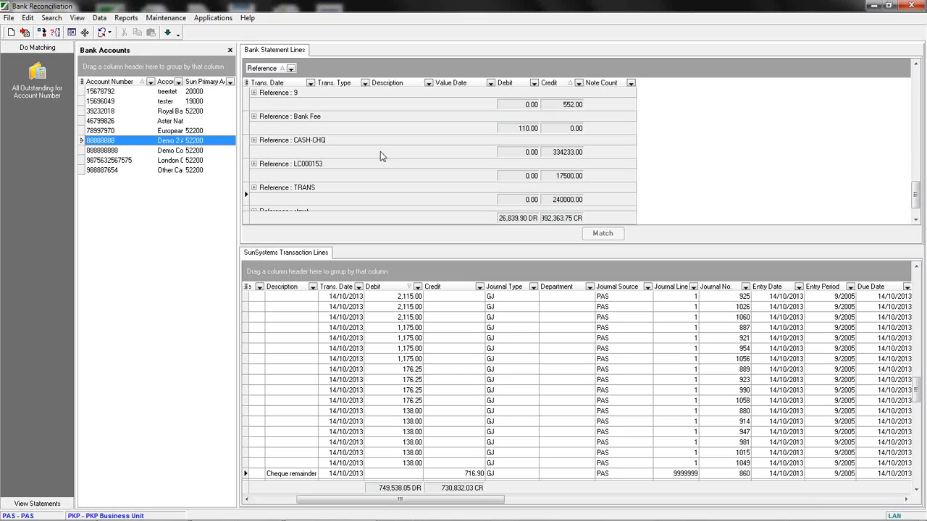
Remove the Reference grouping from the statement lines and open the Automatic Matching setup.
left_click_drag(264, 68, 311, 105)
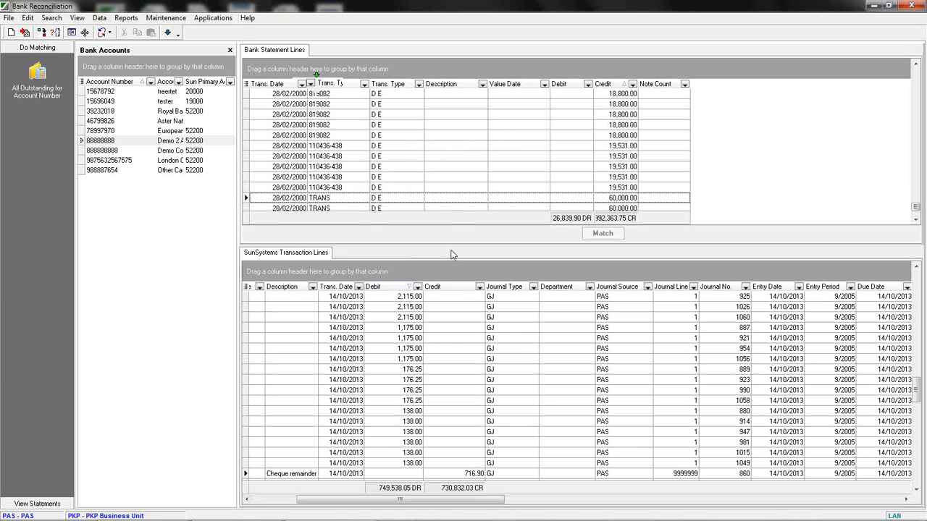
left_click(168, 17)
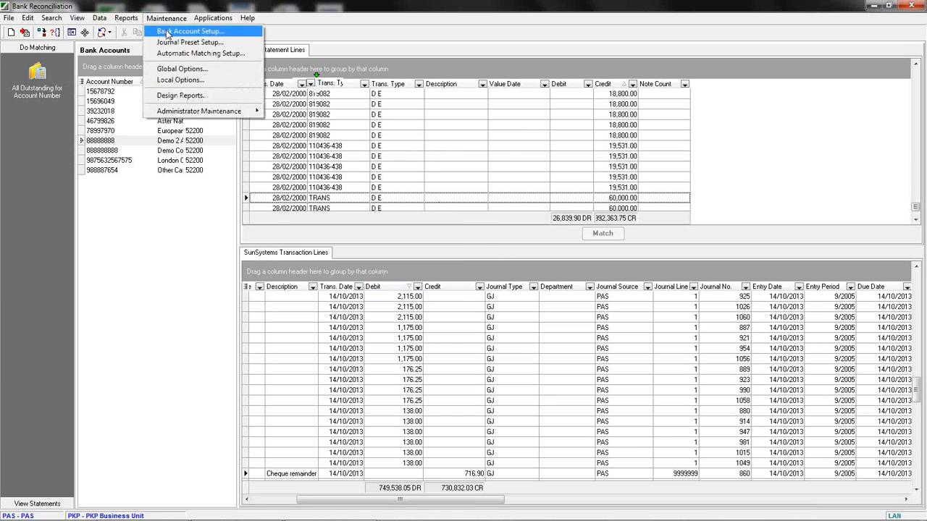
left_click(173, 55)
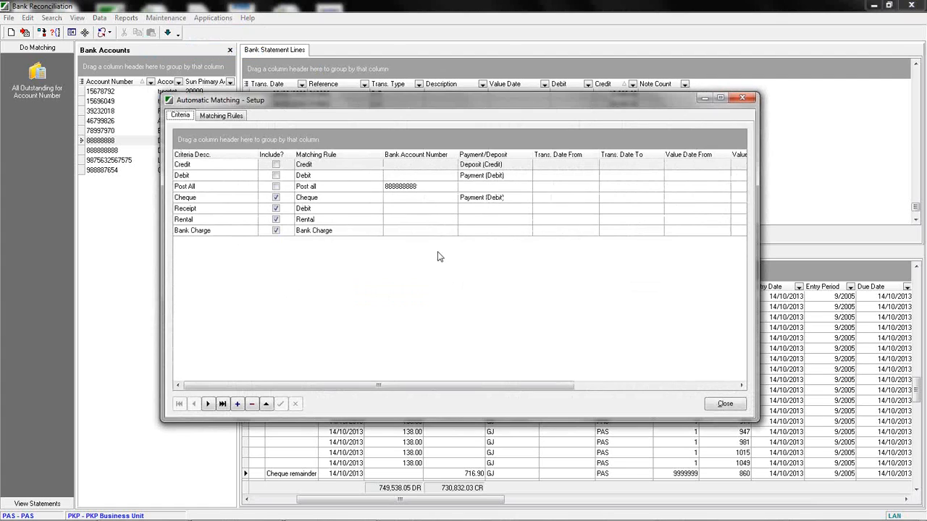
left_click_drag(388, 107, 413, 106)
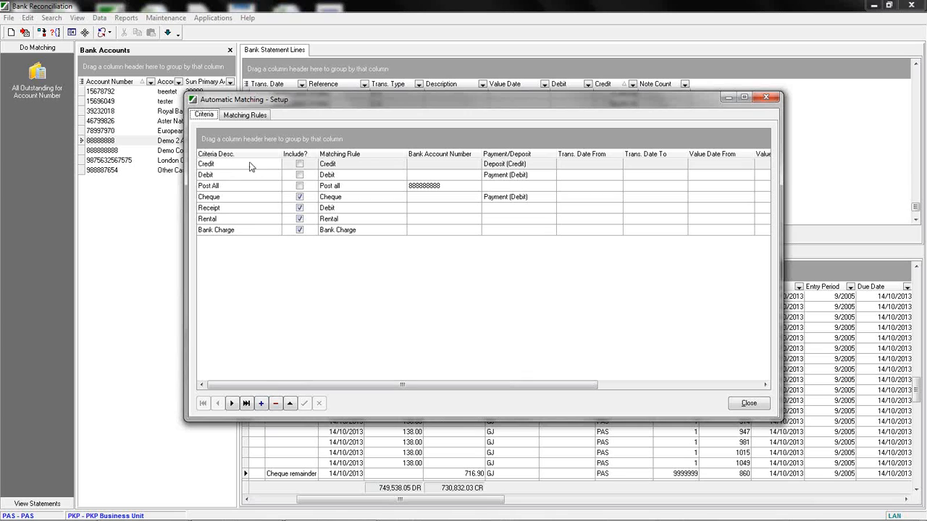
Add a new matching criterion with the description "Webinar match".
left_click(263, 404)
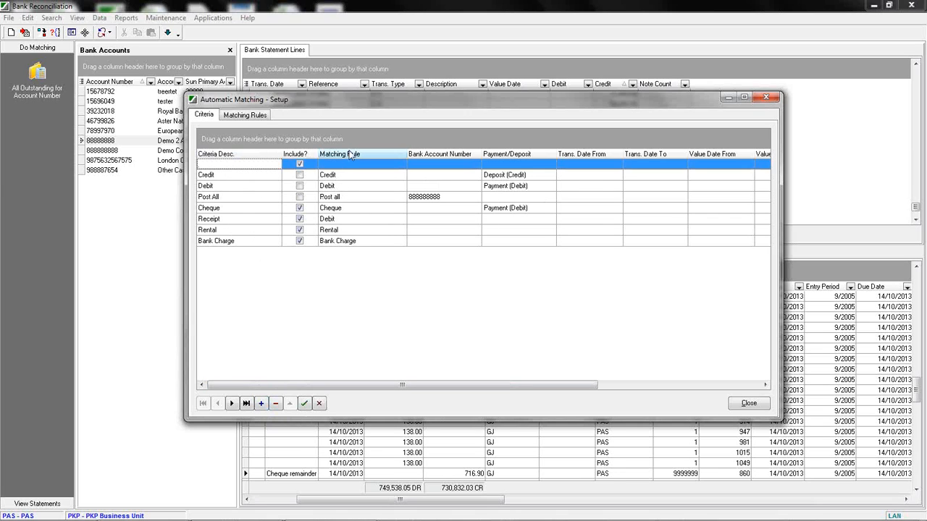
type("Webinar match")
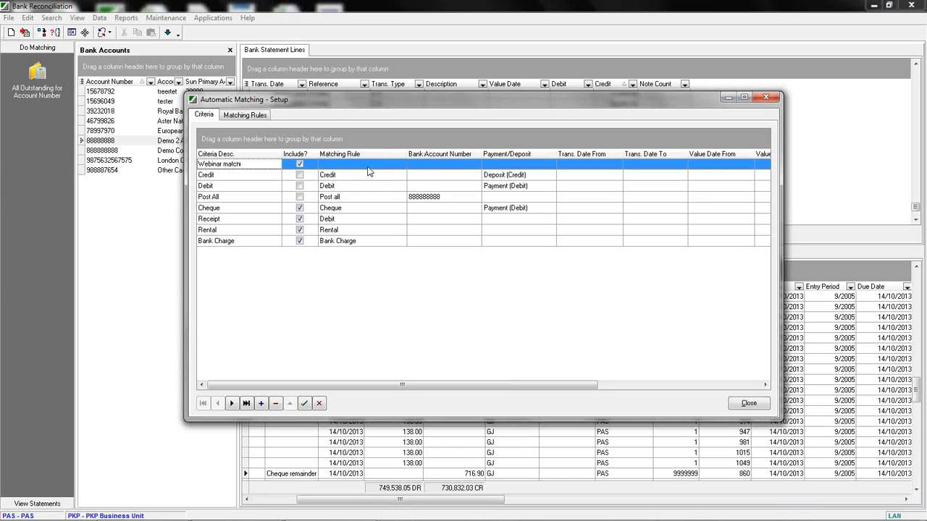
left_click(446, 165)
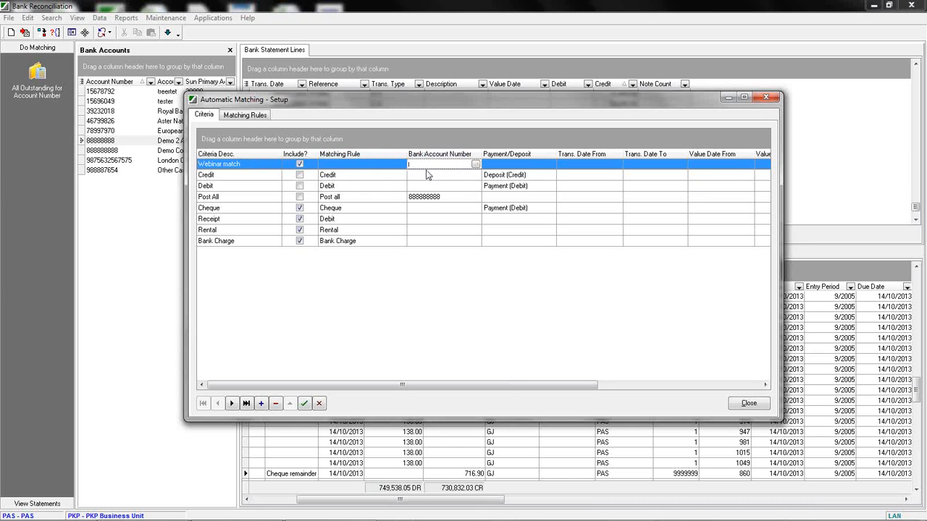
left_click(475, 165)
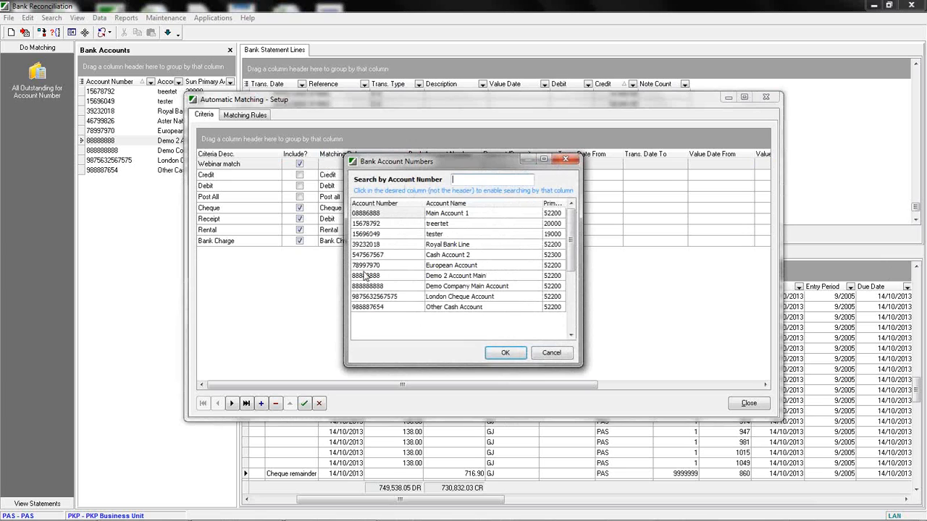
left_click(551, 354)
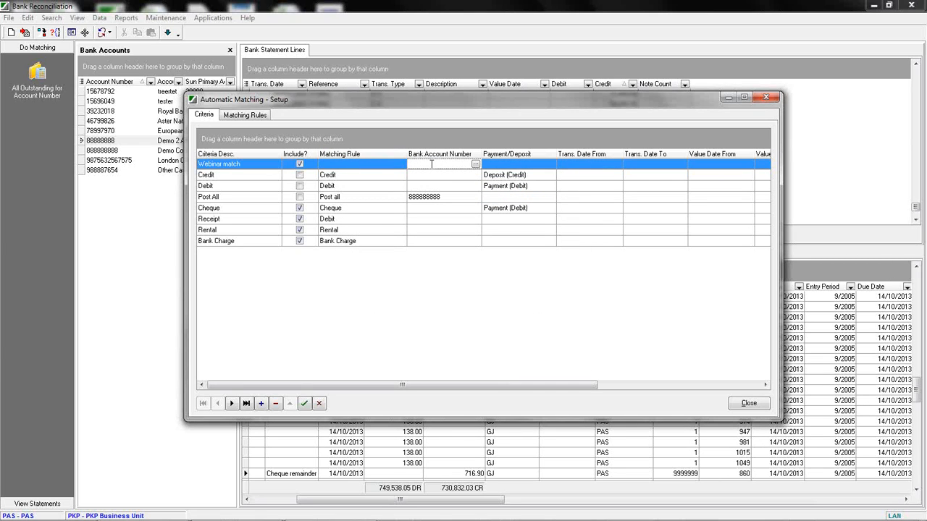
Review the new criterion's fields, including the Payment/Deposit options, date ranges, transaction type and reference.
left_click_drag(370, 384, 598, 398)
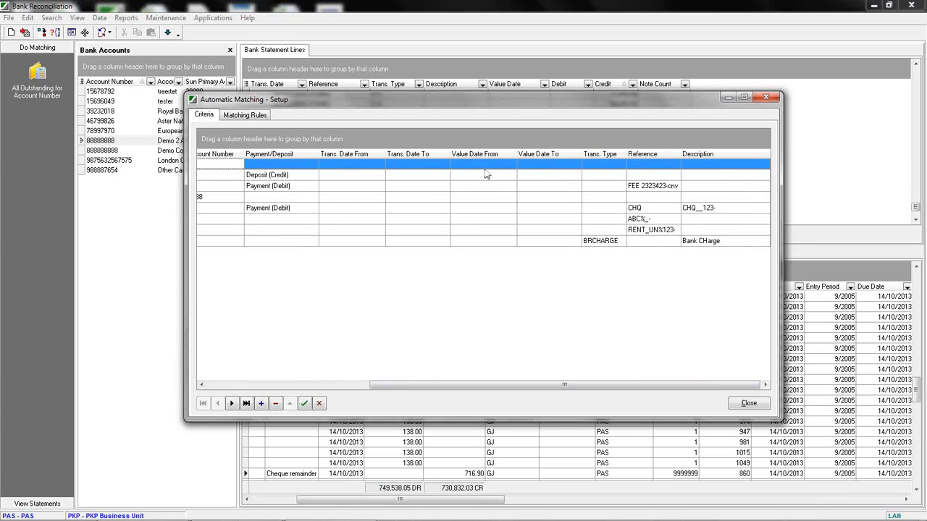
left_click(281, 168)
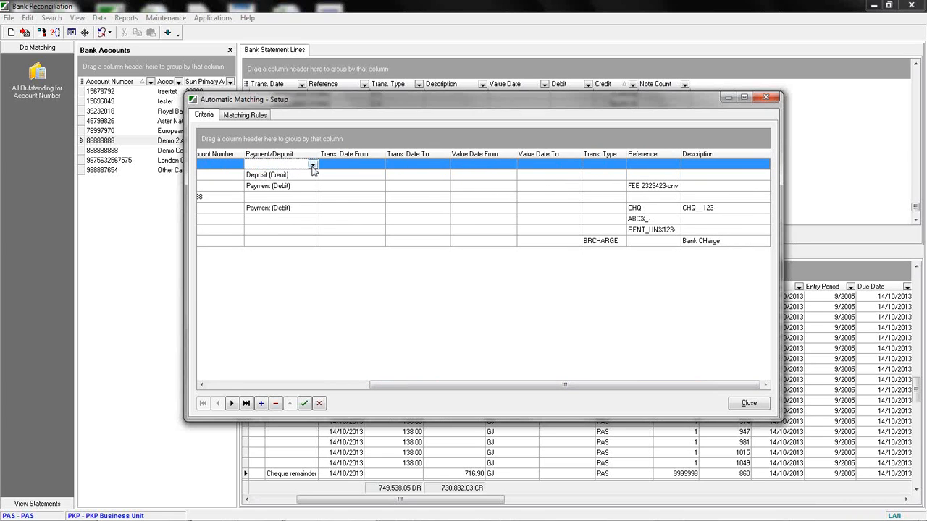
left_click(313, 166)
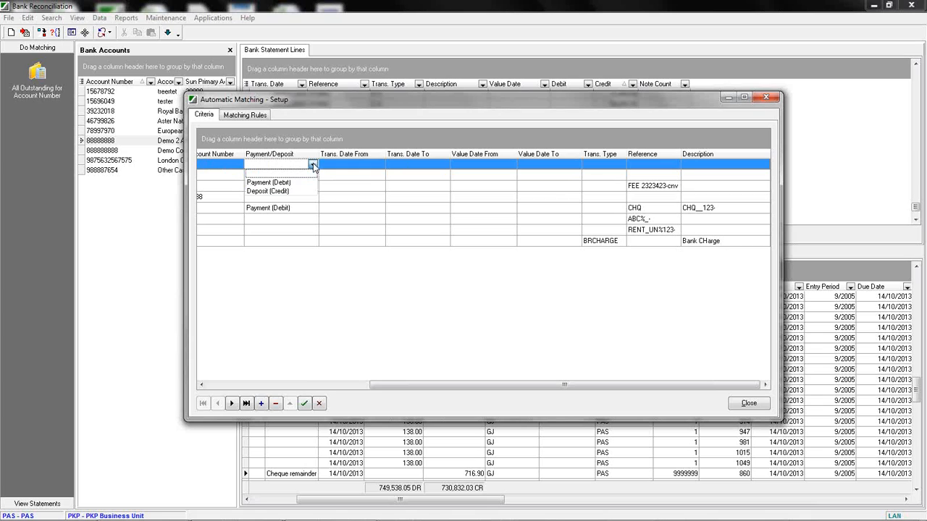
left_click(313, 166)
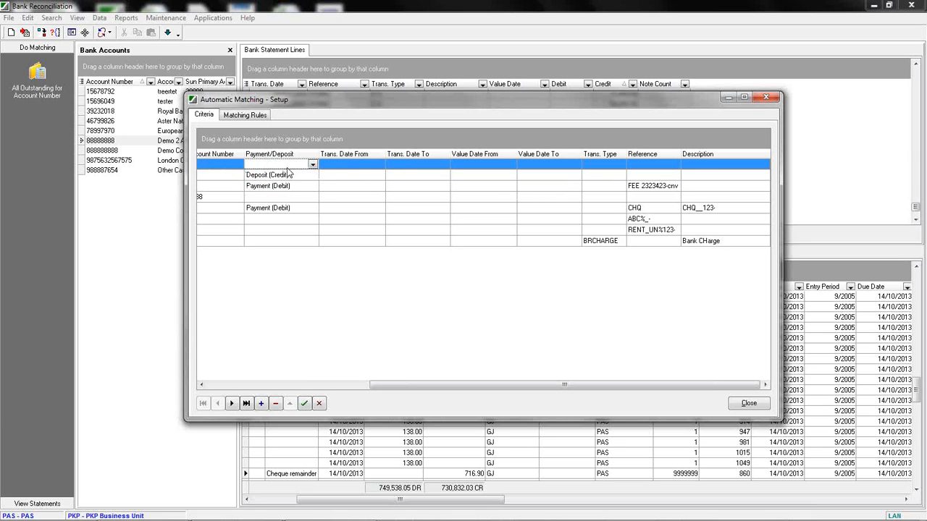
left_click(380, 165)
left_click(411, 167)
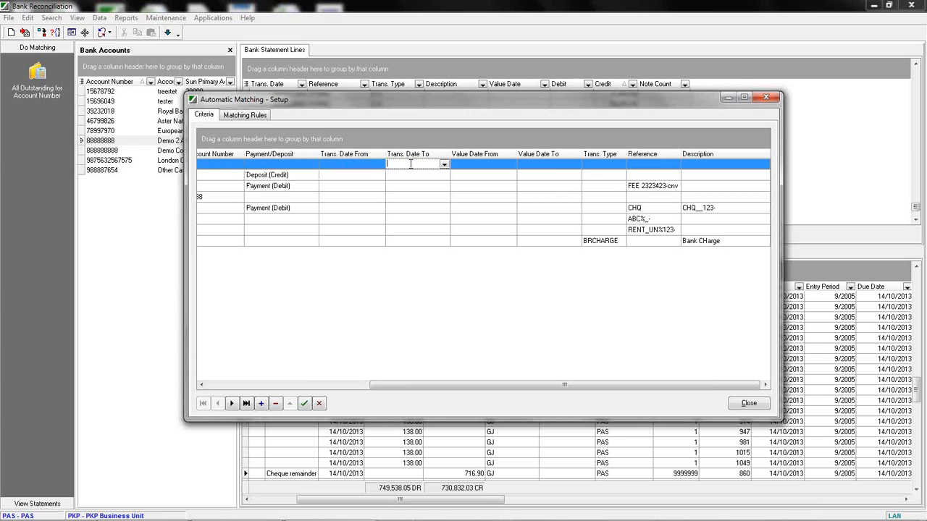
left_click(477, 167)
left_click(531, 166)
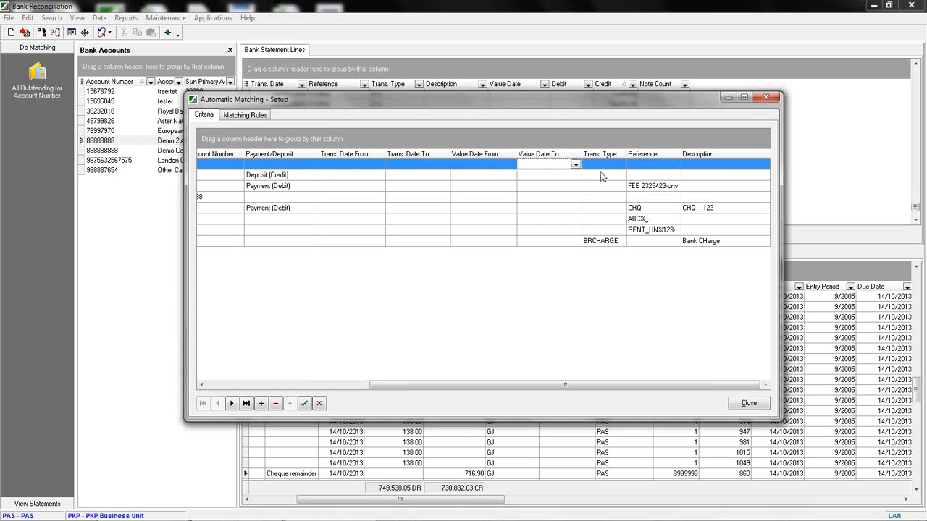
left_click(614, 165)
left_click(658, 165)
left_click(696, 165)
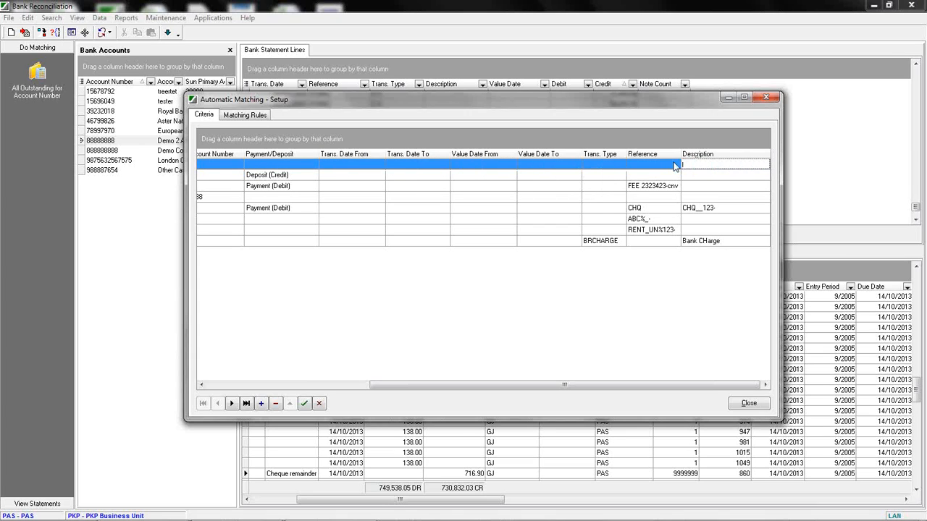
left_click(599, 167)
left_click(649, 167)
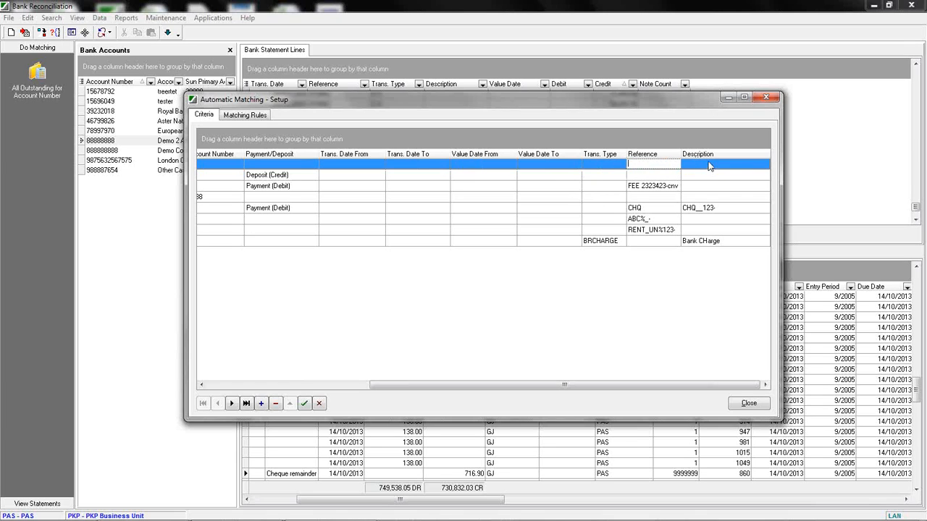
left_click(699, 164)
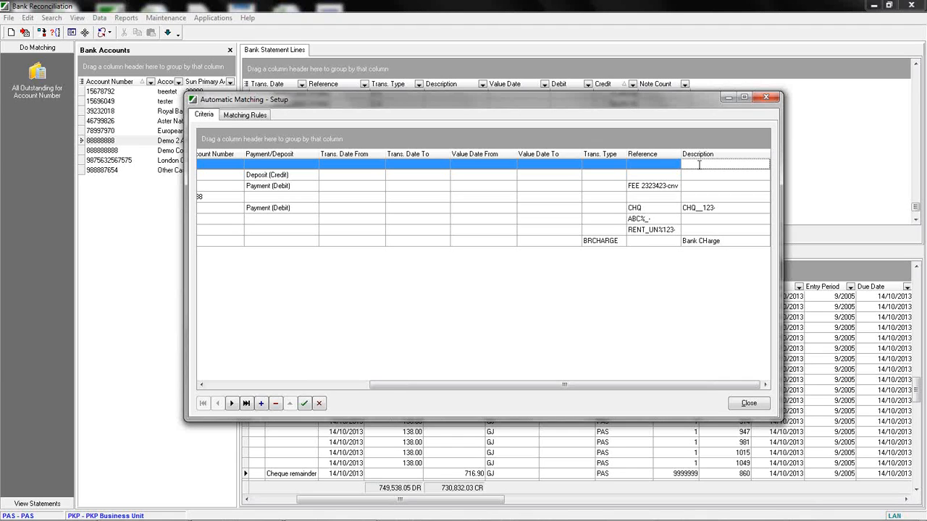
Enter WEBinar as the new criterion's description.
type("WEBINAR")
key("BackSpace")
key("BackSpace")
key("BackSpace")
key("BackSpace")
type("inar")
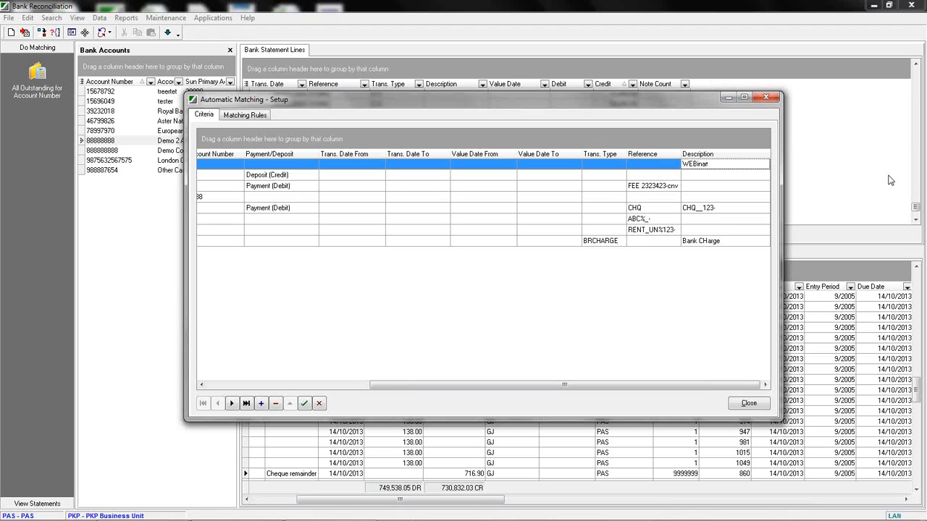
Replace the new criterion's description with the wildcard pattern _123%ABC.
key("BackSpace")
key("BackSpace")
key("BackSpace")
key("BackSpace")
key("BackSpace")
key("BackSpace")
key("BackSpace")
type("ABC")
type("-")
type("788")
type("%")
type("_")
key("BackSpace")
key("BackSpace")
key("BackSpace")
key("BackSpace")
key("BackSpace")
key("BackSpace")
key("BackSpace")
key("BackSpace")
key("BackSpace")
type("_123%ABC")
left_click(596, 164)
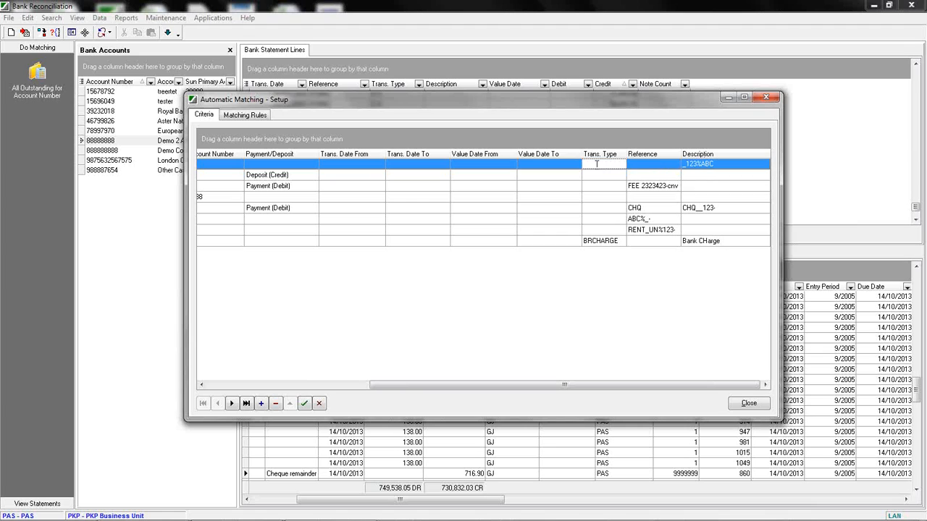
Enter gdfgfd as the new criterion's reference and BACS as its transaction type.
left_click(649, 165)
double_click(699, 166)
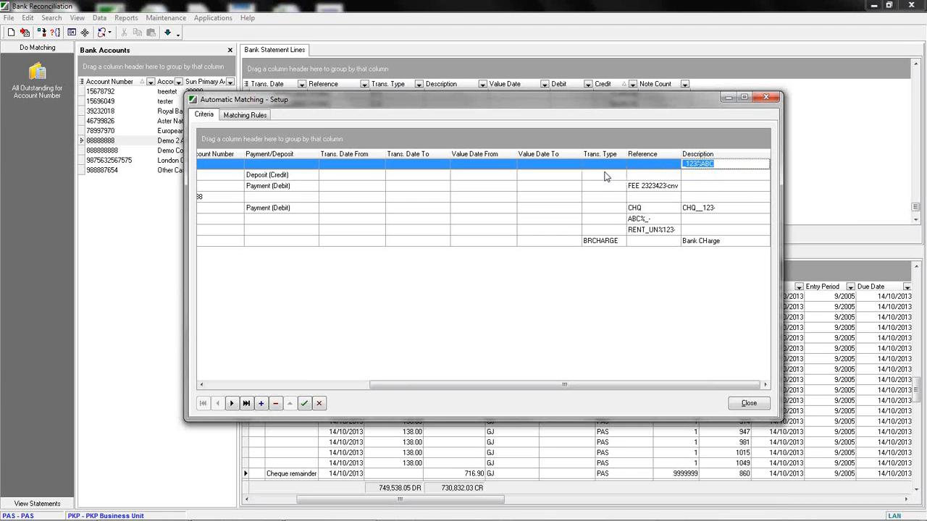
left_click(652, 165)
type("gdfgfd")
left_click(604, 166)
type("BACS")
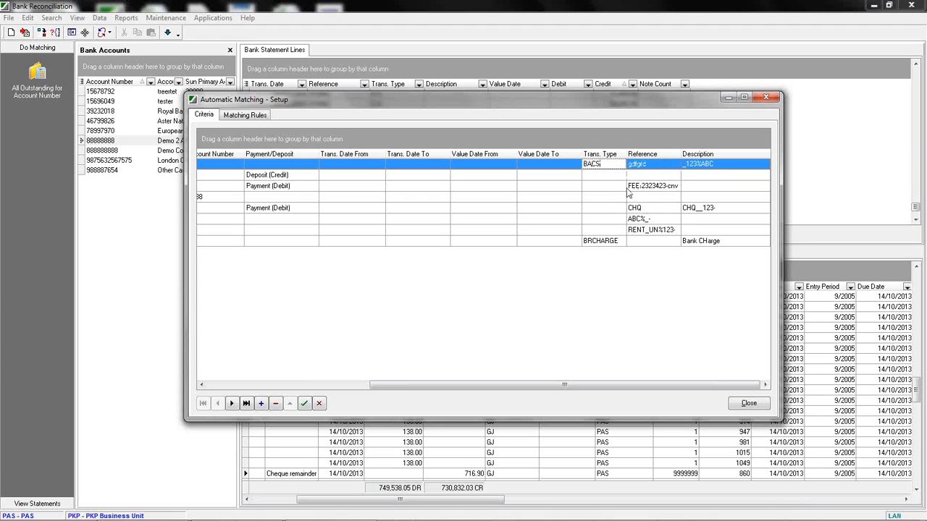
left_click(606, 196)
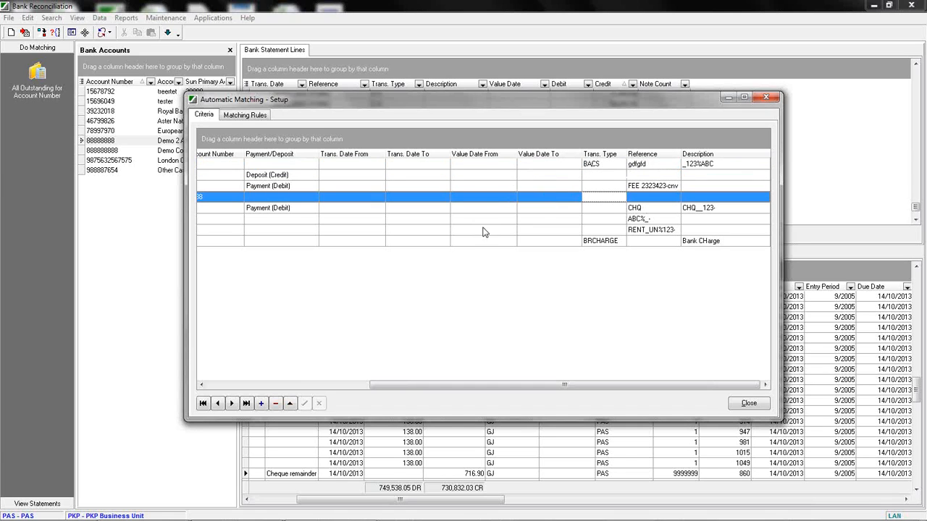
Open the new criterion's Value Date To and Matching Rule dropdowns to review the available choices.
left_click(556, 167)
left_click(555, 166)
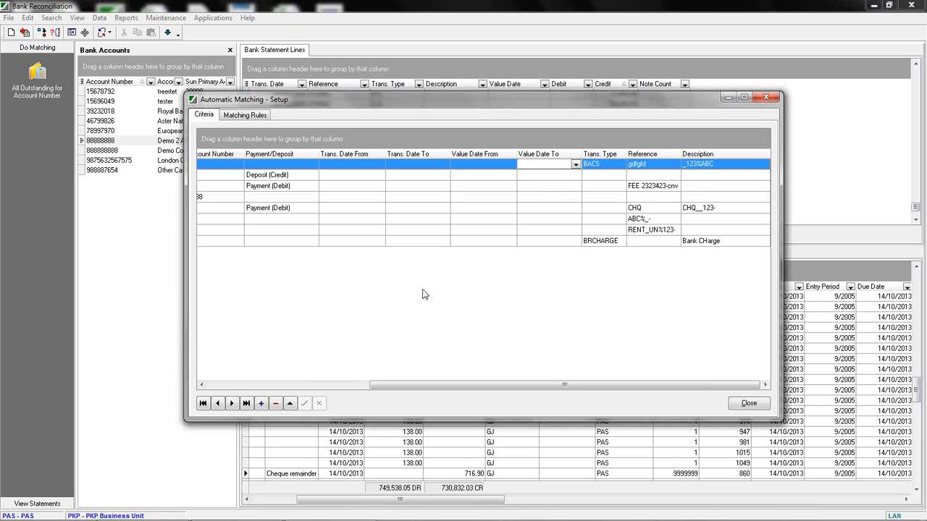
left_click_drag(402, 384, 216, 387)
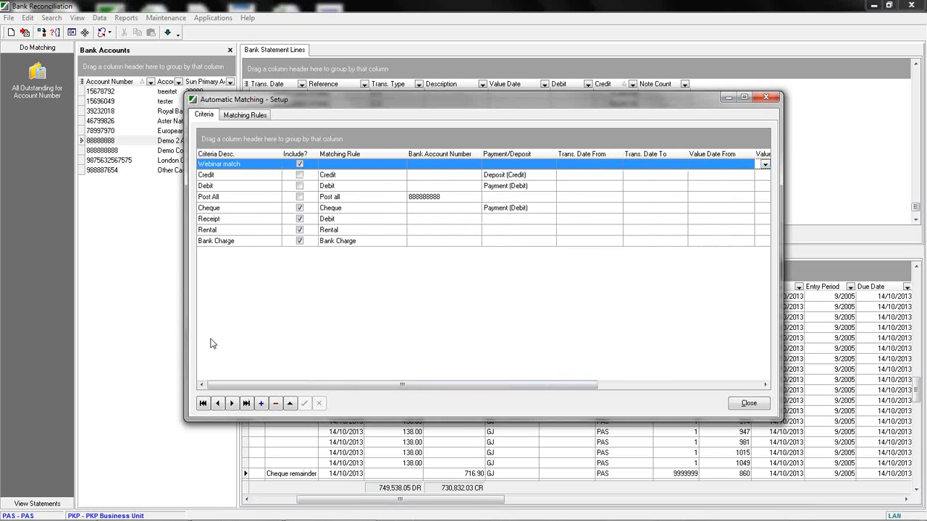
left_click(338, 165)
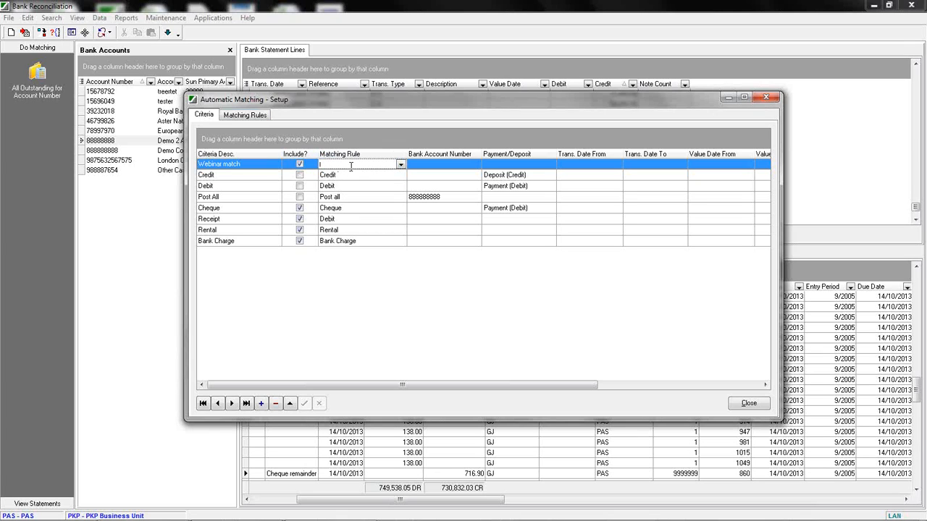
left_click(399, 165)
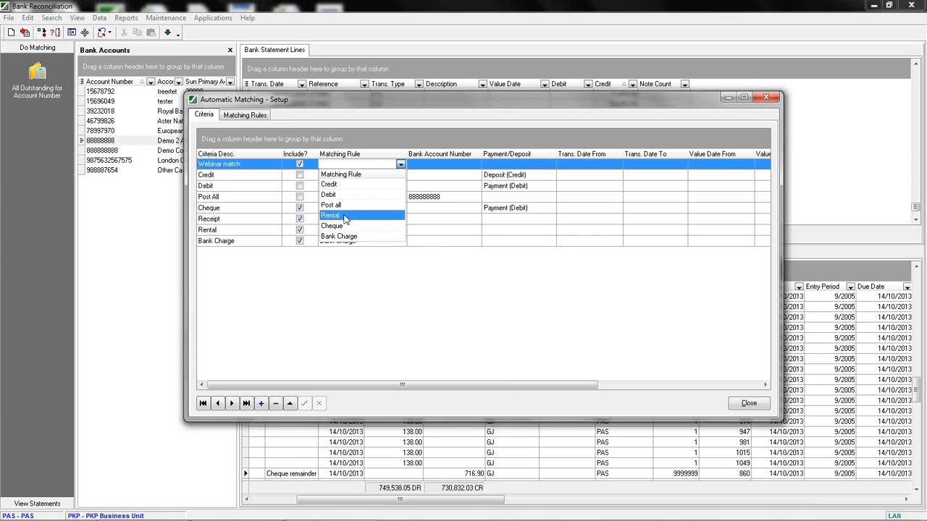
Start a new matching rule named Webinar1.
left_click(249, 116)
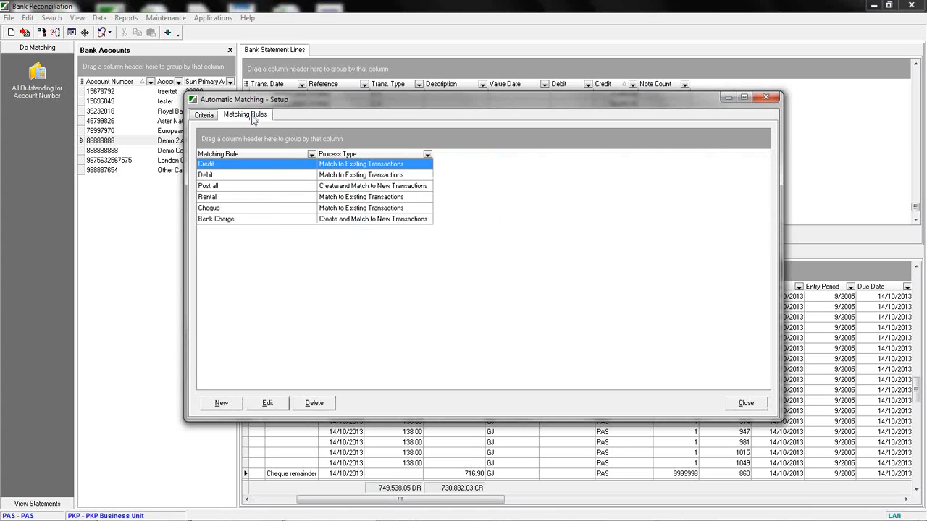
left_click(225, 403)
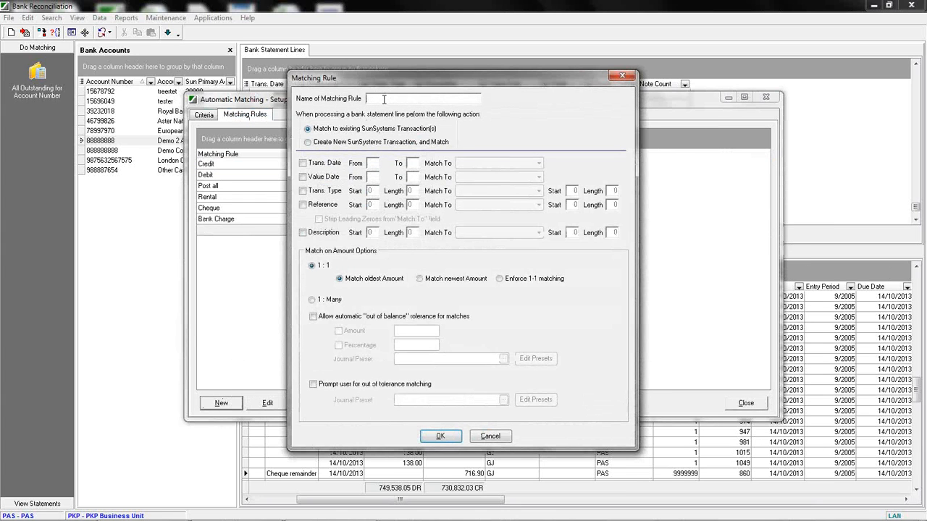
type("Webinar1")
Set the rule to create new SunSystems transactions and match, using the Bank Charge journal preset.
left_click(308, 141)
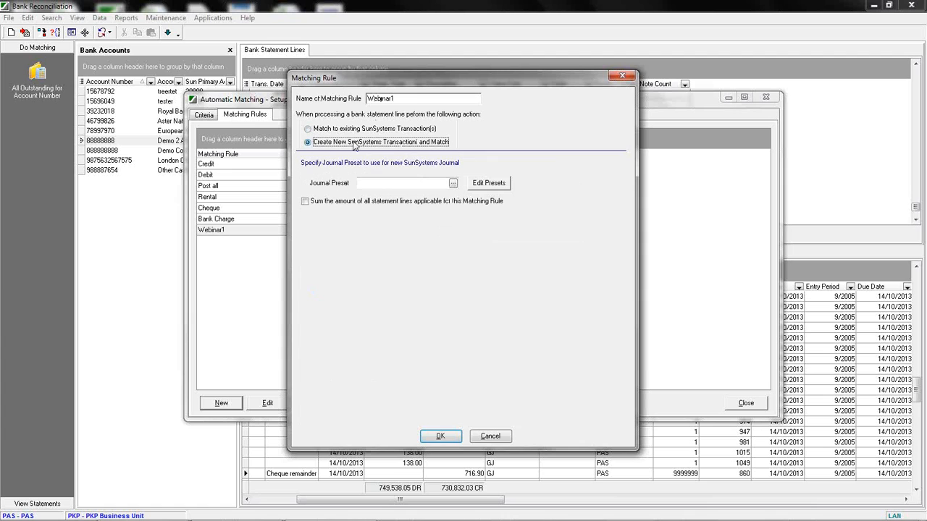
left_click(452, 183)
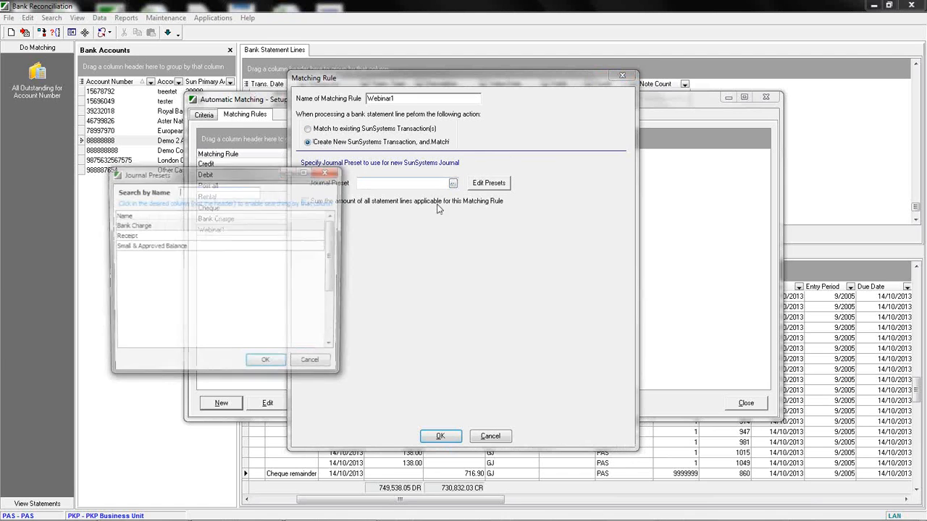
double_click(128, 228)
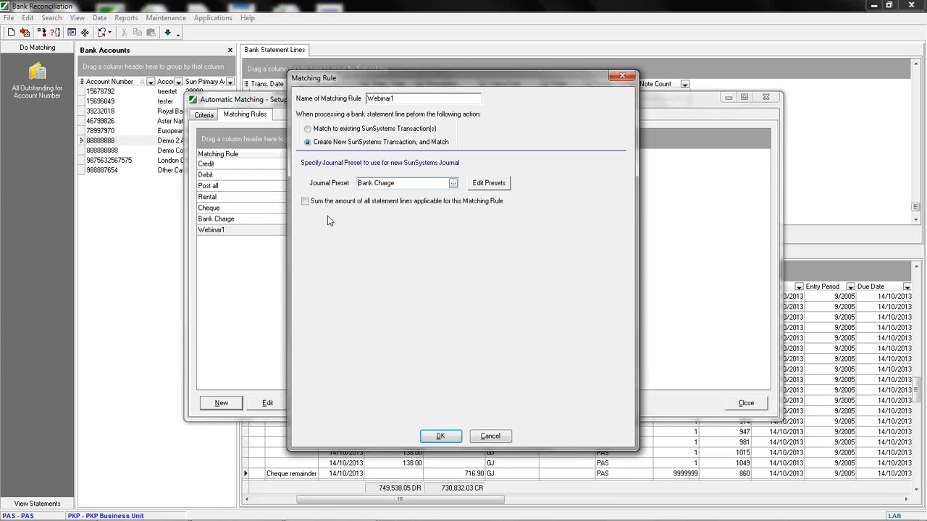
Switch the rule back to matching existing transactions and enable Trans. Date matching, reviewing its Match To options.
left_click(307, 129)
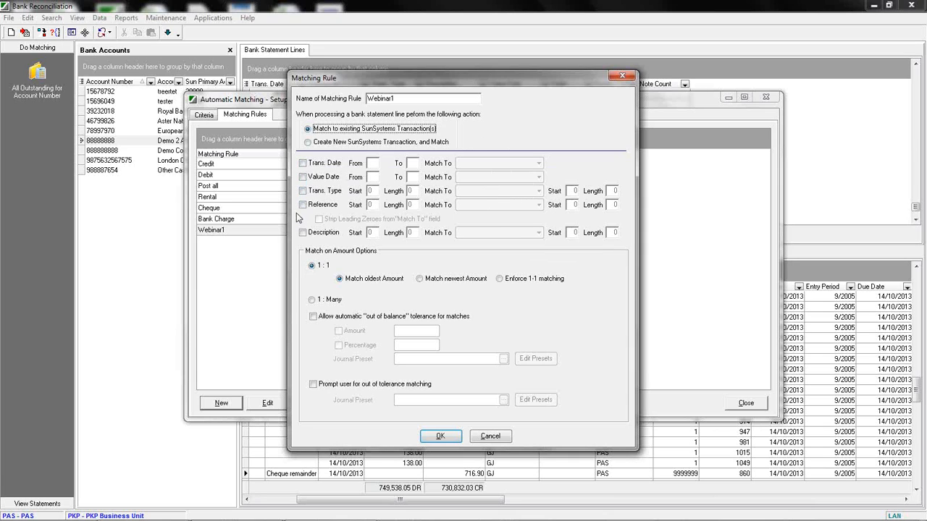
left_click(302, 163)
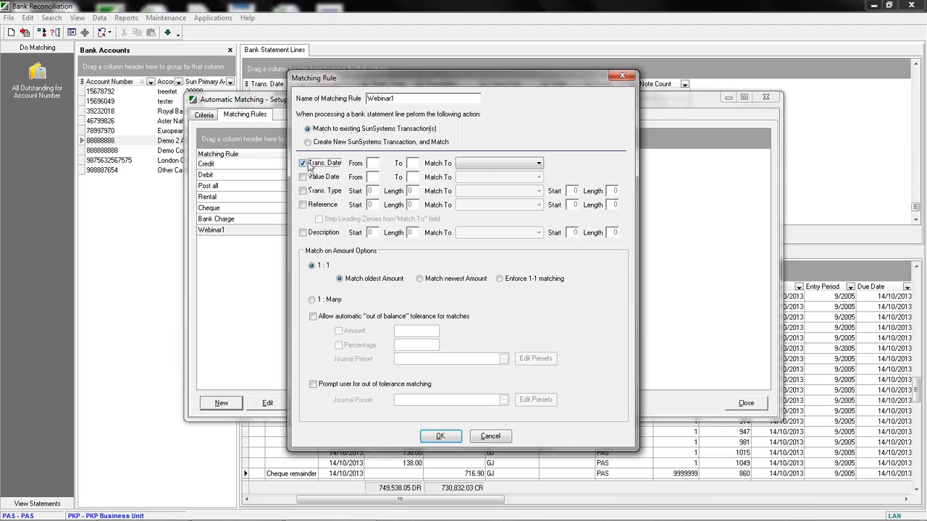
left_click(539, 164)
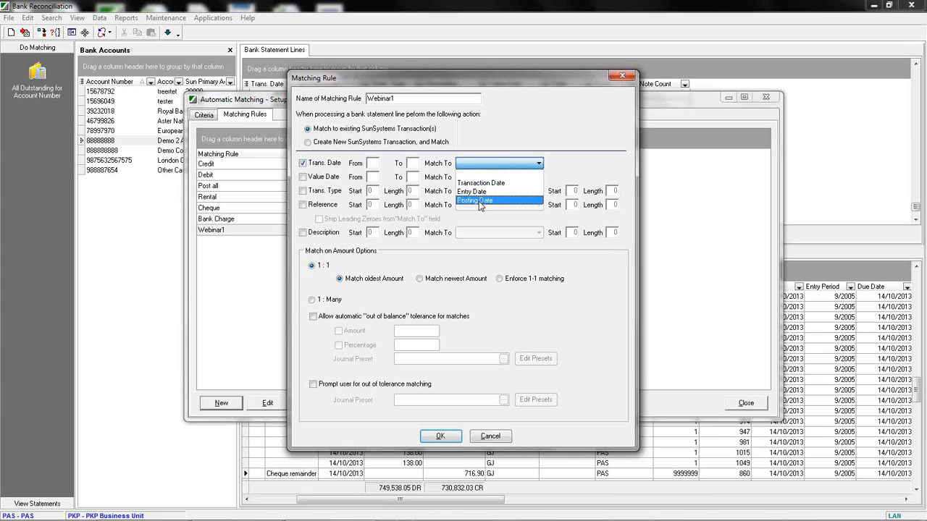
left_click(294, 222)
Enable Reference matching and review the choices in its Match To list.
left_click(301, 205)
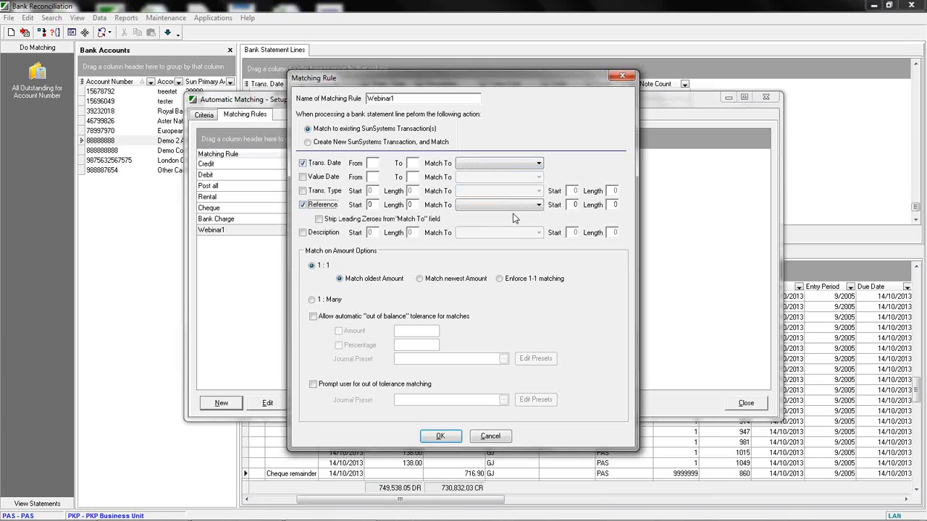
left_click(522, 207)
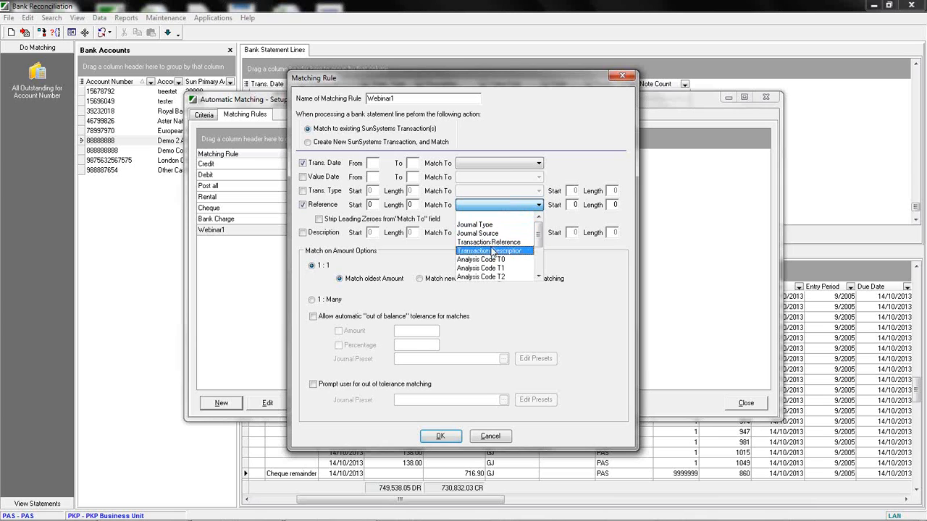
mouse_move(537, 238)
left_mouse_down()
mouse_move(538, 256)
mouse_move(537, 241)
left_mouse_up()
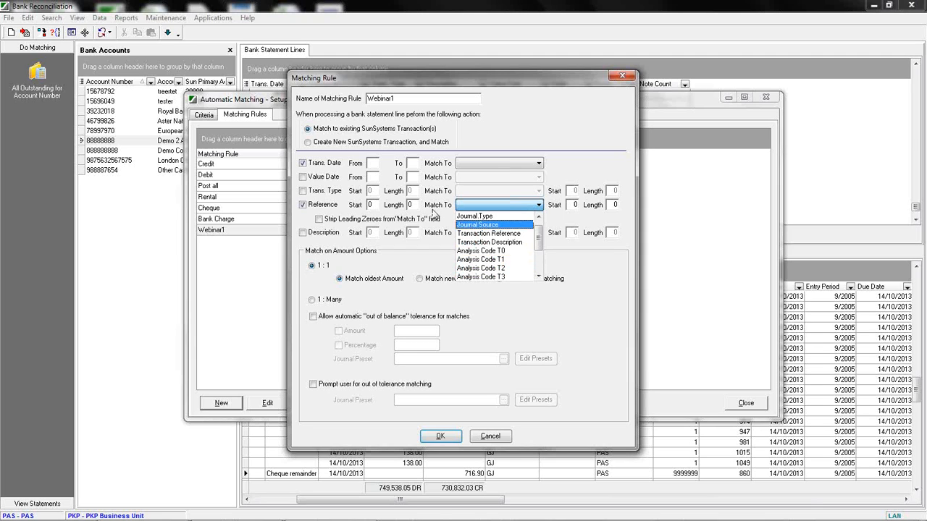
Tick and untick the Trans. Date, Value Date, Trans. Type and Description match options.
left_click(303, 177)
left_click(303, 190)
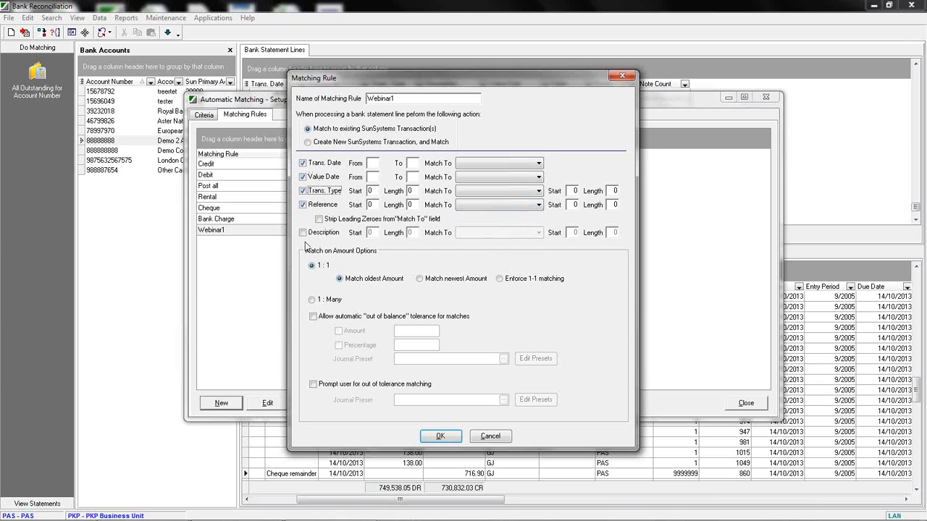
left_click(302, 233)
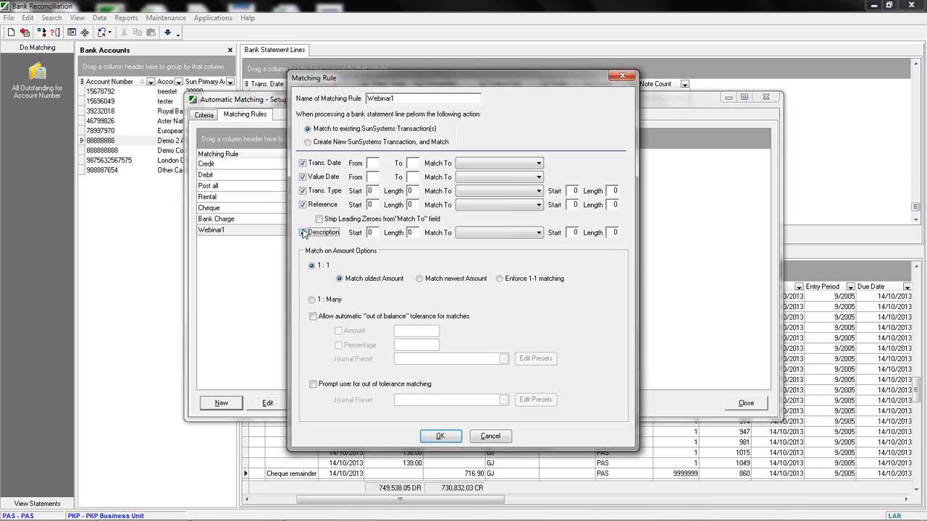
left_click(303, 163)
left_click(303, 177)
left_click(303, 190)
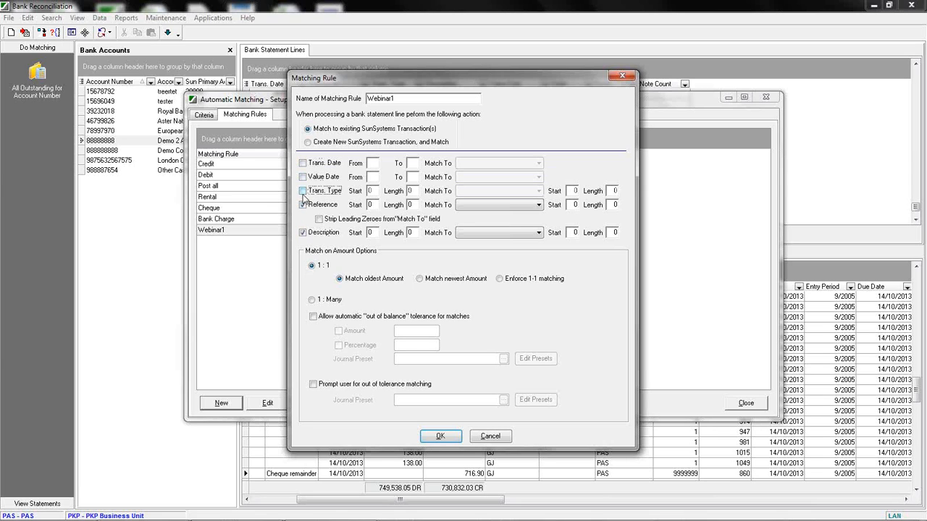
left_click(303, 232)
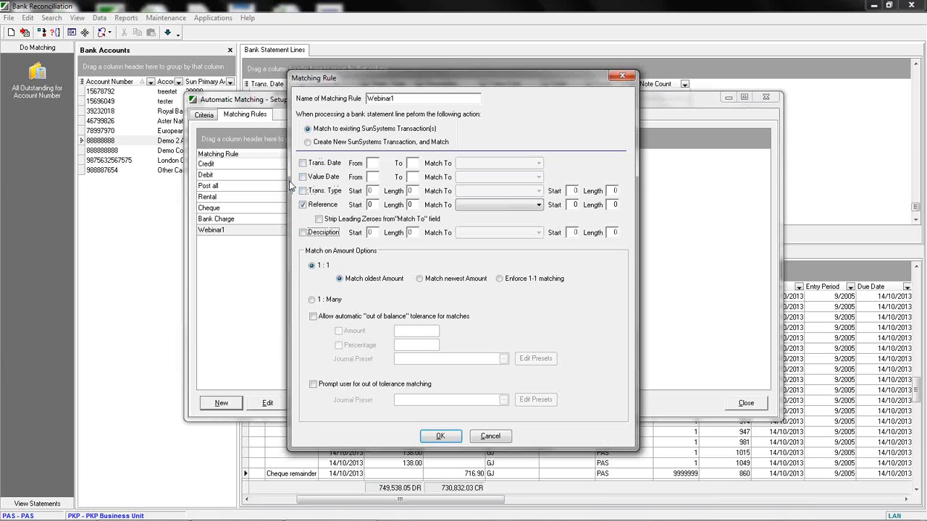
left_click(302, 232)
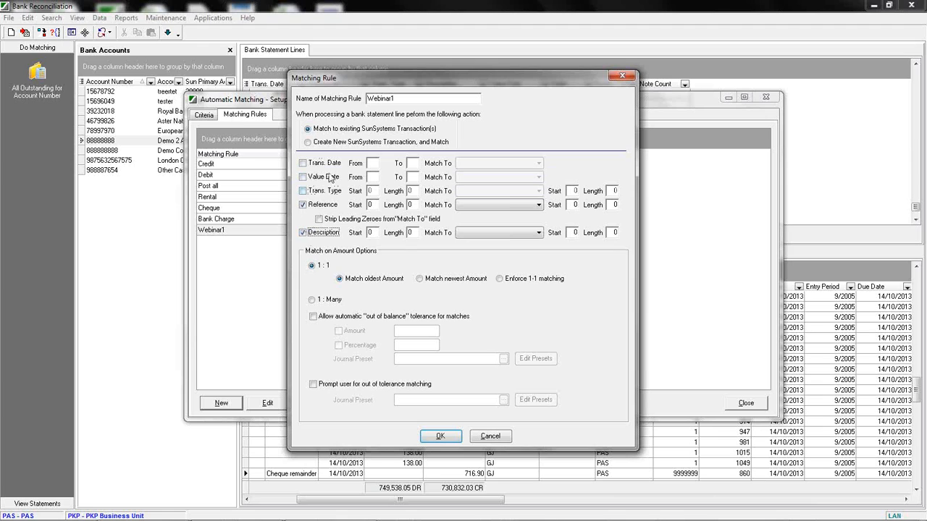
Toggle Strip Leading Zeros and the Reference and Description match options on and off.
left_click(318, 219)
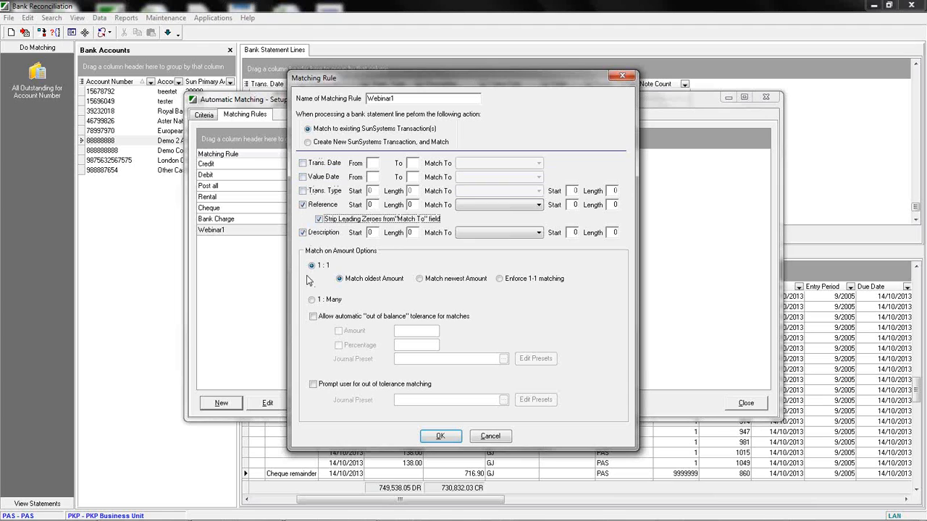
left_click(319, 219)
left_click(304, 205)
left_click(373, 204)
left_click(303, 232)
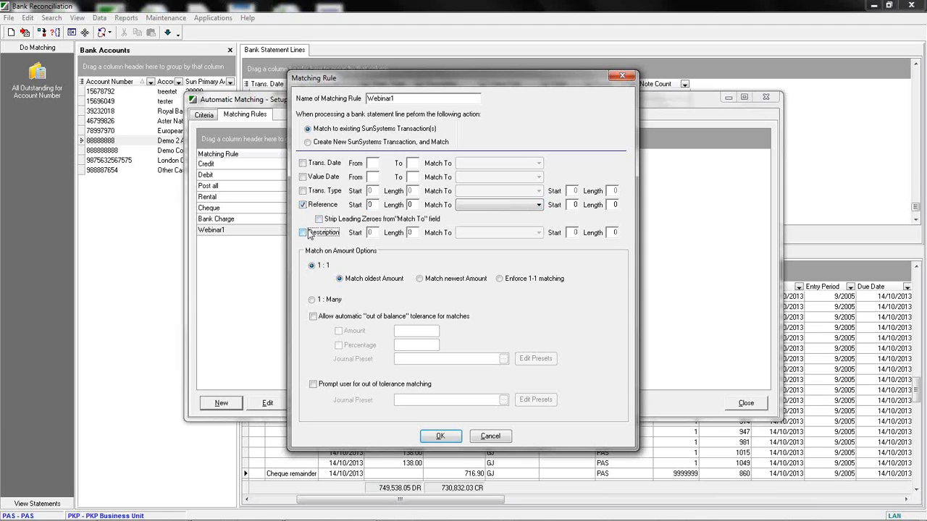
Enable Reference matching with start 2 and length 3, matched to Transaction Reference.
left_click(303, 205)
left_click(371, 205)
type("2")
key("Tab")
type("3")
left_click(469, 208)
left_click(476, 243)
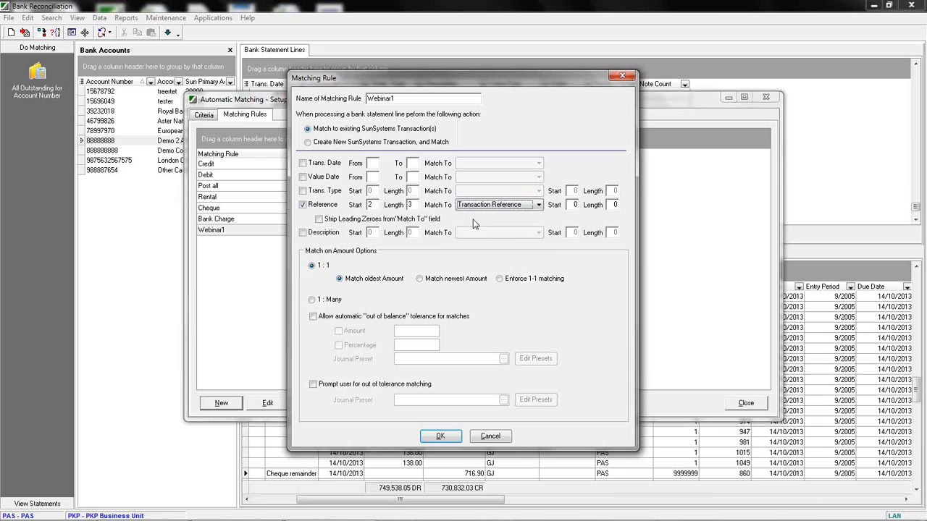
Set the Transaction Reference match to start at 5 with length 3.
left_click(572, 205)
type("5")
key("Tab")
type("3")
Change the Reference match to Analysis Code T0 with start and length both 0.
left_click(476, 206)
left_click(490, 244)
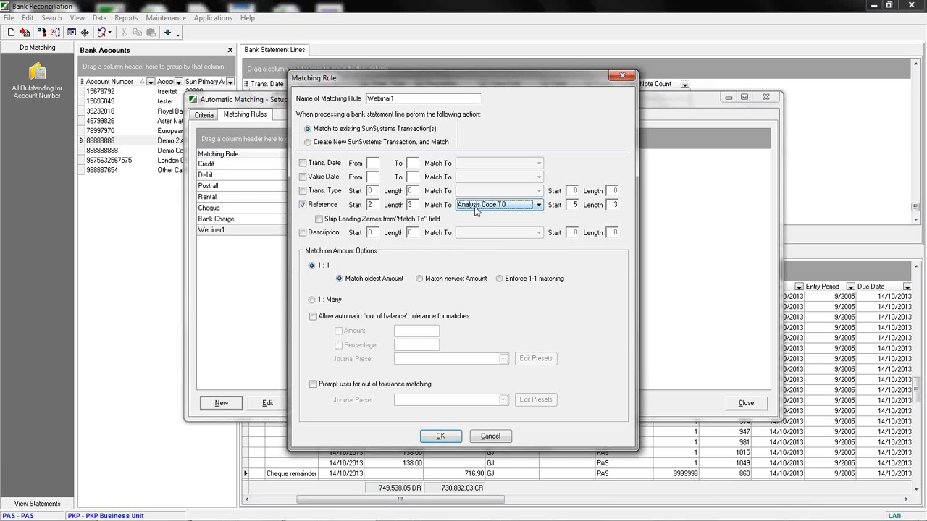
left_click(575, 204)
type("0")
key("Tab")
type("0")
Allow automatic out-of-balance tolerance for matches, ticking both Amount and Percentage.
left_click(313, 316)
left_click(339, 331)
left_click(339, 346)
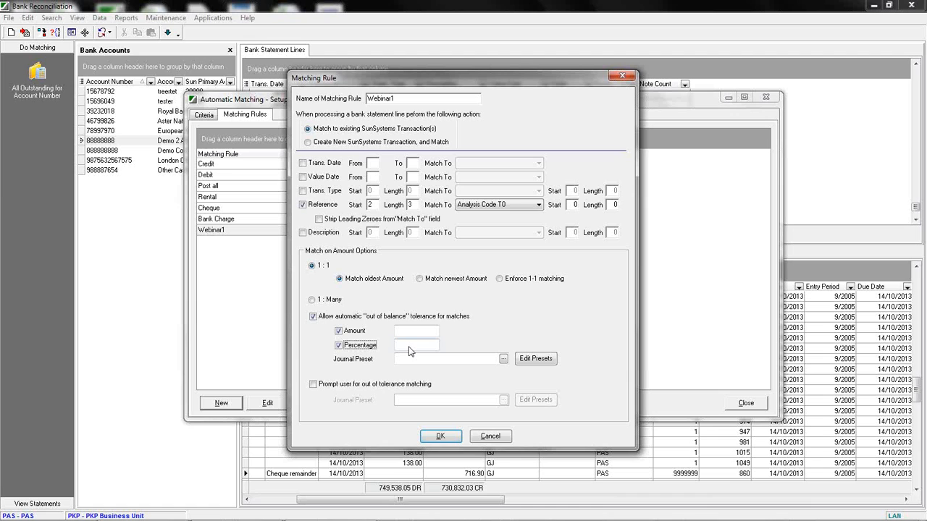
Pick the Small & Approved Balance journal preset for tolerance, then cancel the new matching rule.
left_click(503, 359)
double_click(134, 246)
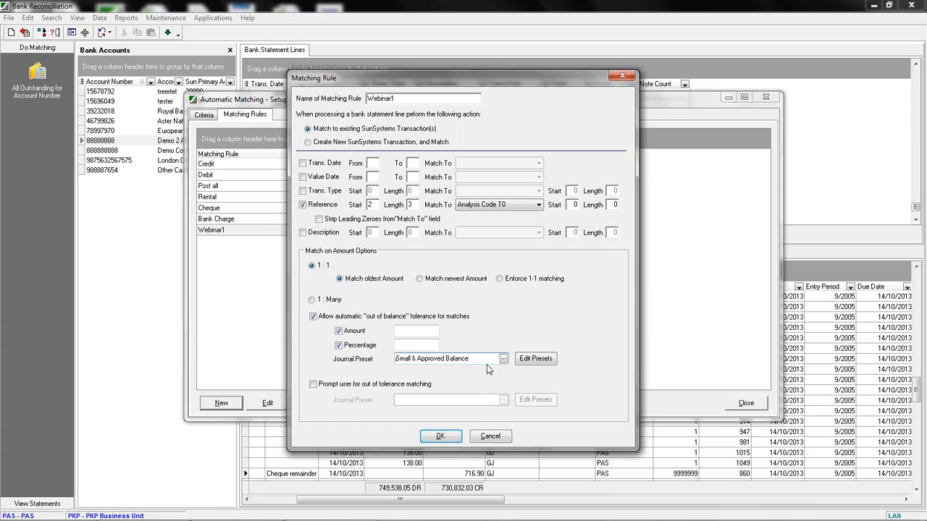
left_click(491, 436)
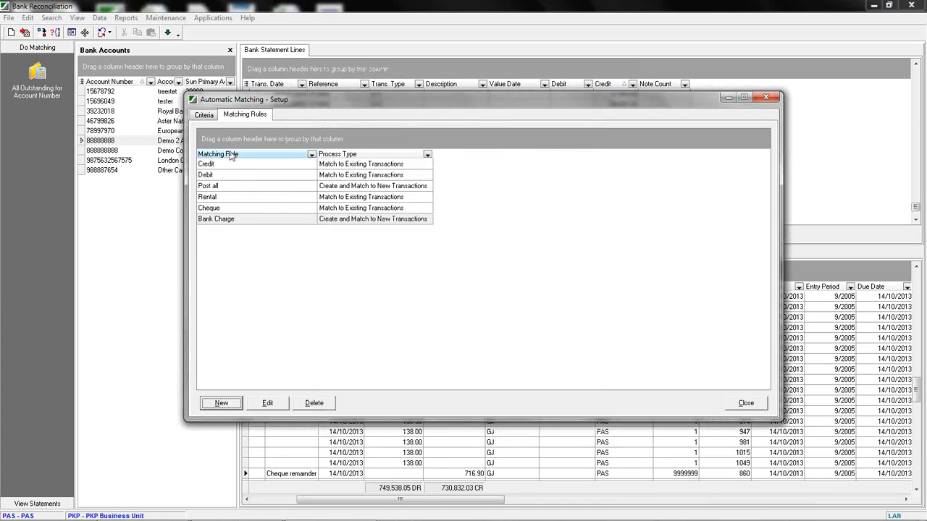
Switch between the Criteria and Matching Rules lists, then close the Automatic Matching setup.
left_click(204, 115)
left_click(201, 115)
left_click(264, 118)
left_click(346, 165)
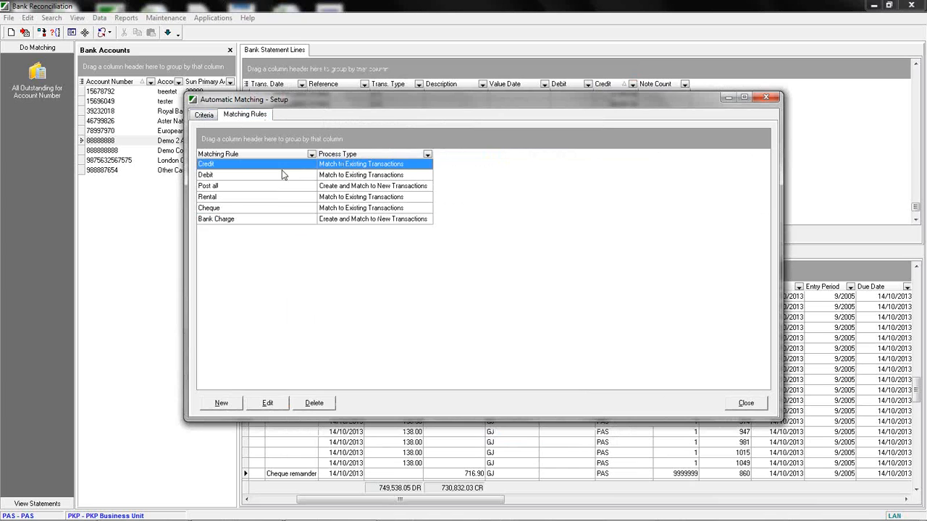
left_click(204, 116)
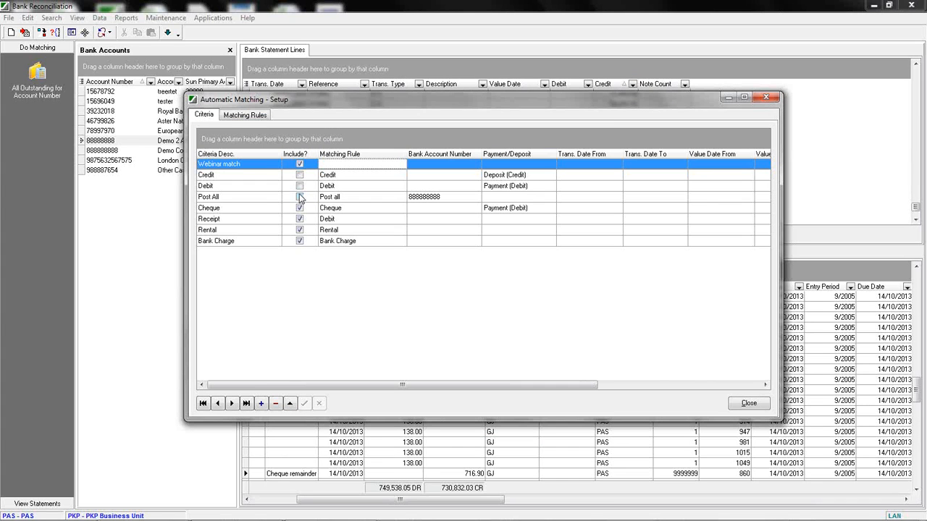
left_click(246, 116)
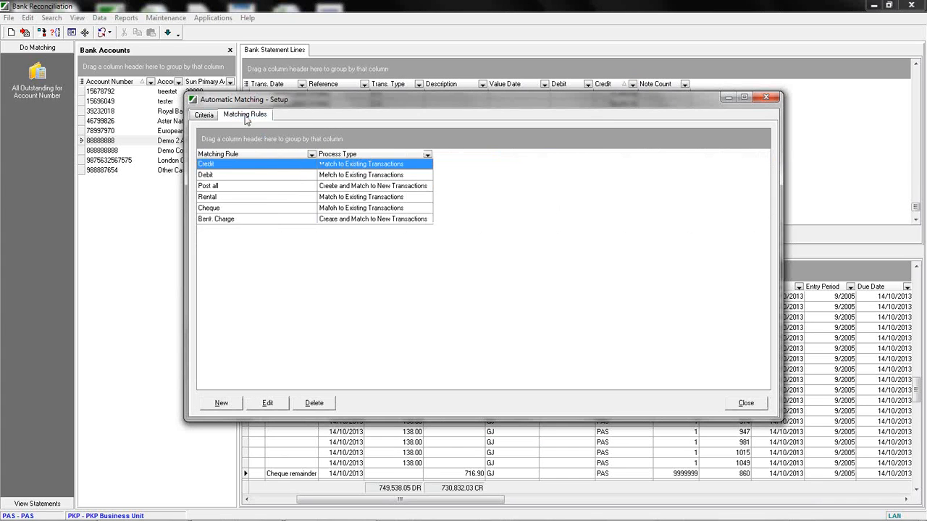
left_click(766, 98)
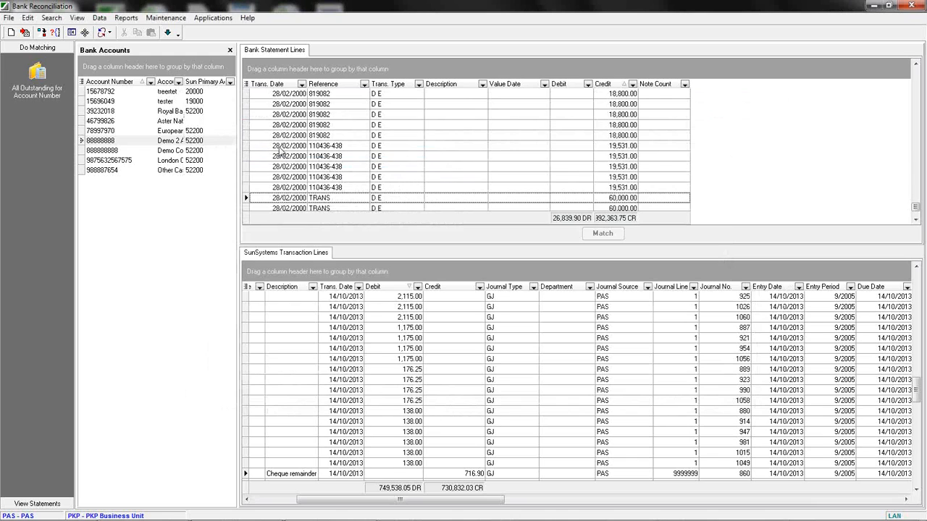
Run Automatic Matching on the Demo Company main bank account.
left_click(120, 151)
right_click(120, 151)
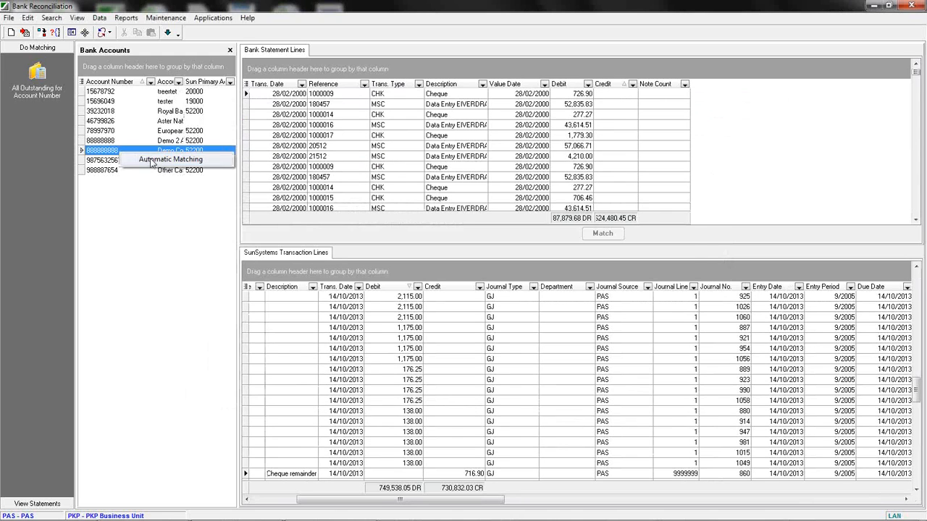
left_click(166, 160)
left_click(435, 281)
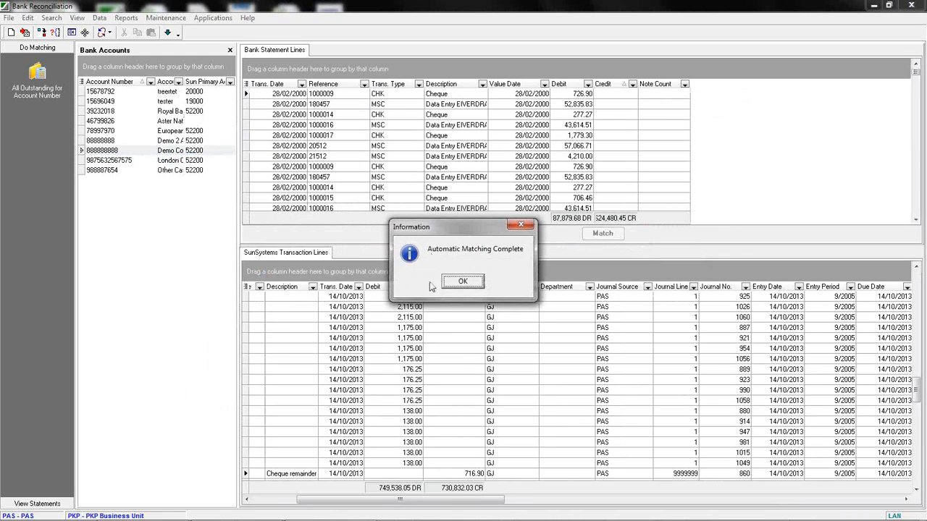
left_click(464, 294)
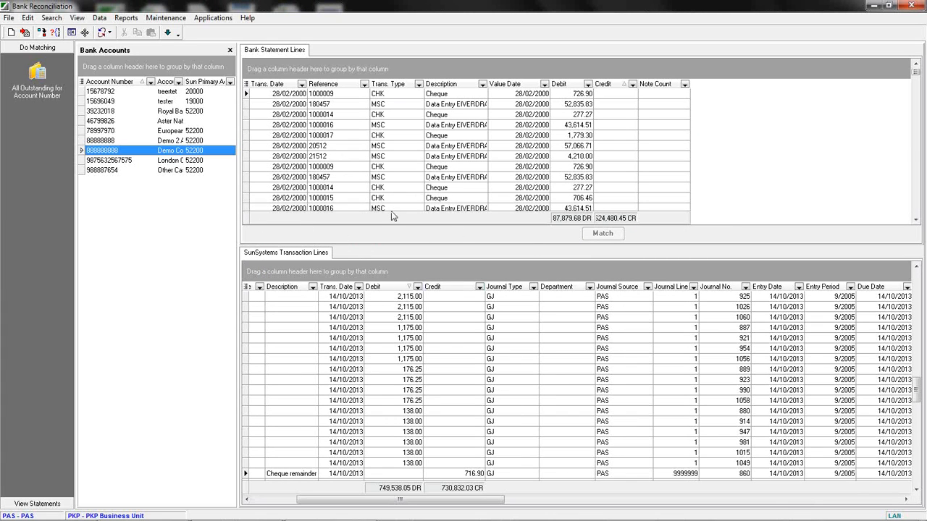
Open the 28/02/2000 statement of the Demo Company main account by account number, review its matched lines, and move Rule Used before Date Matched.
left_click(37, 503)
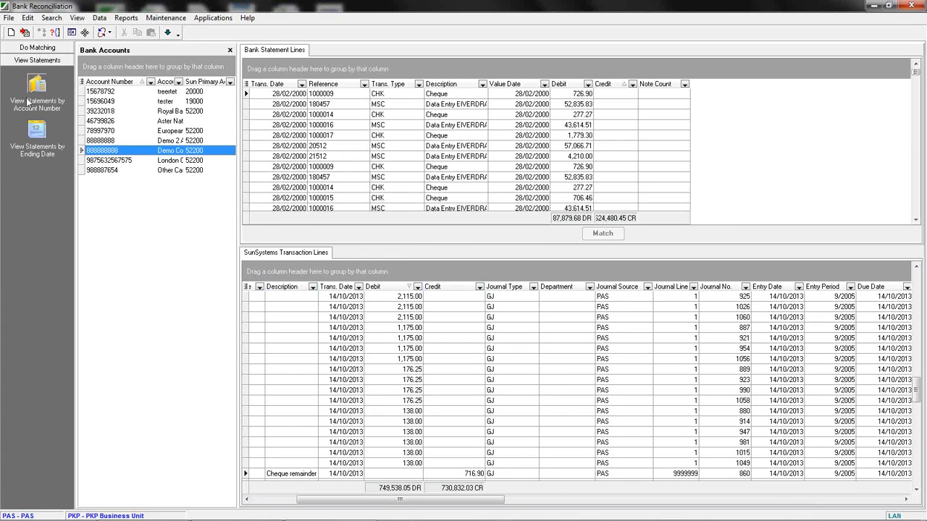
left_click(37, 149)
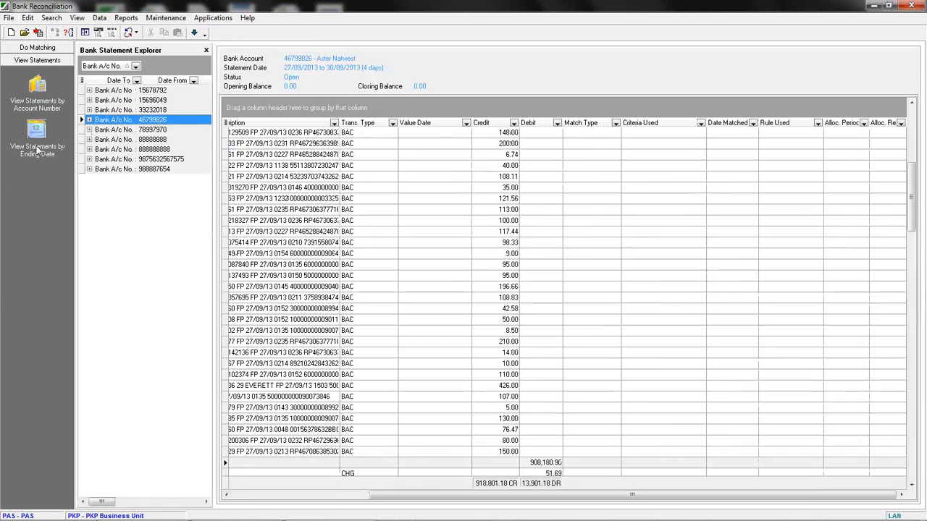
left_click(89, 139)
left_click(112, 168)
left_click(123, 188)
left_click(89, 199)
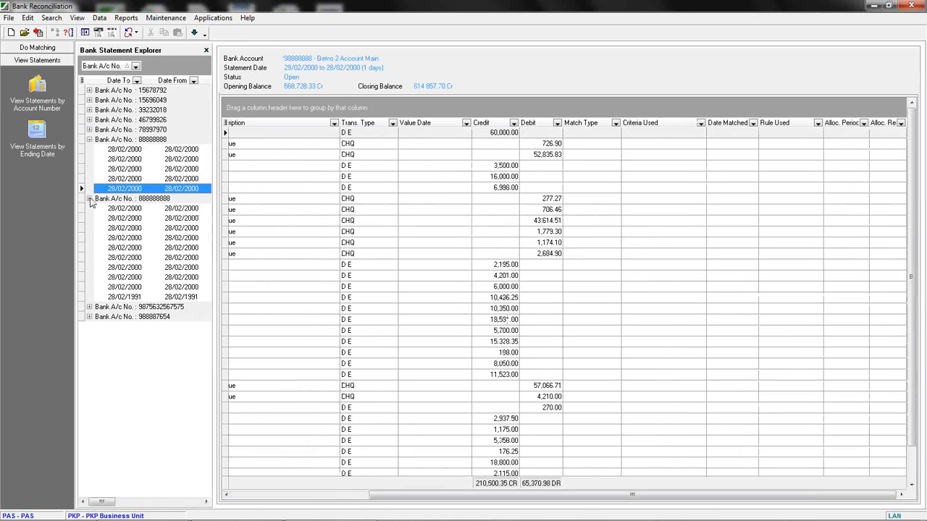
left_click(124, 228)
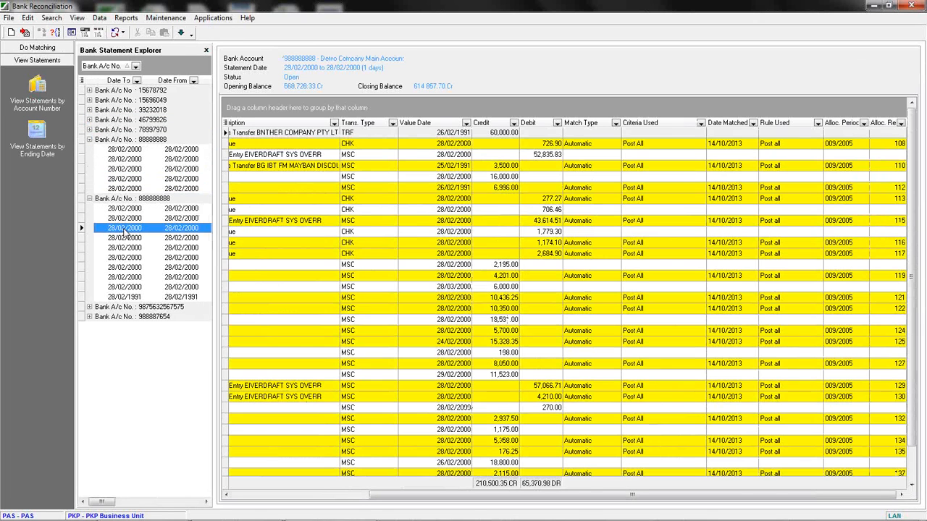
left_click(597, 145)
left_click(594, 166)
left_click(590, 188)
left_click(585, 201)
left_click(584, 213)
left_click(641, 180)
left_click(641, 188)
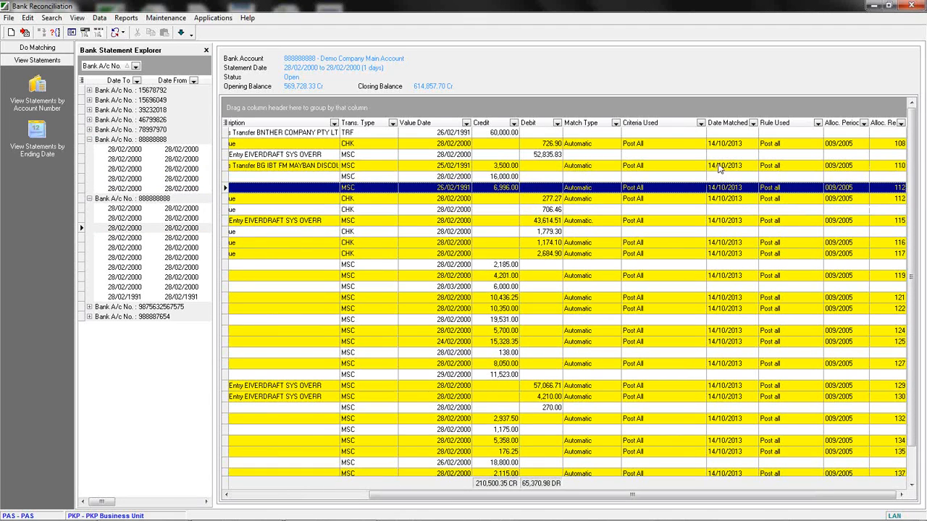
left_click_drag(776, 124, 715, 135)
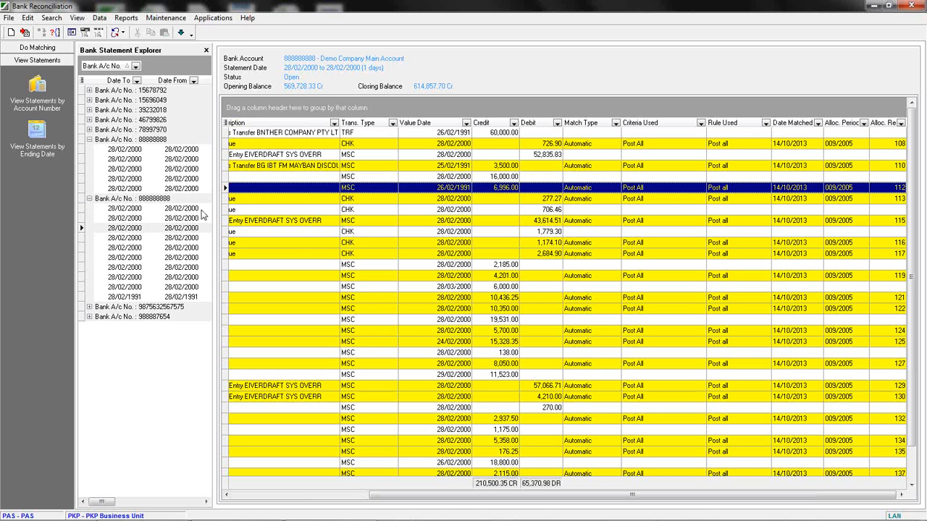
Return to matching for the Demo 2 account and add the statement note 'Cant find the match. Will try next month' to cheque 1000016.
left_click(30, 48)
left_click(37, 72)
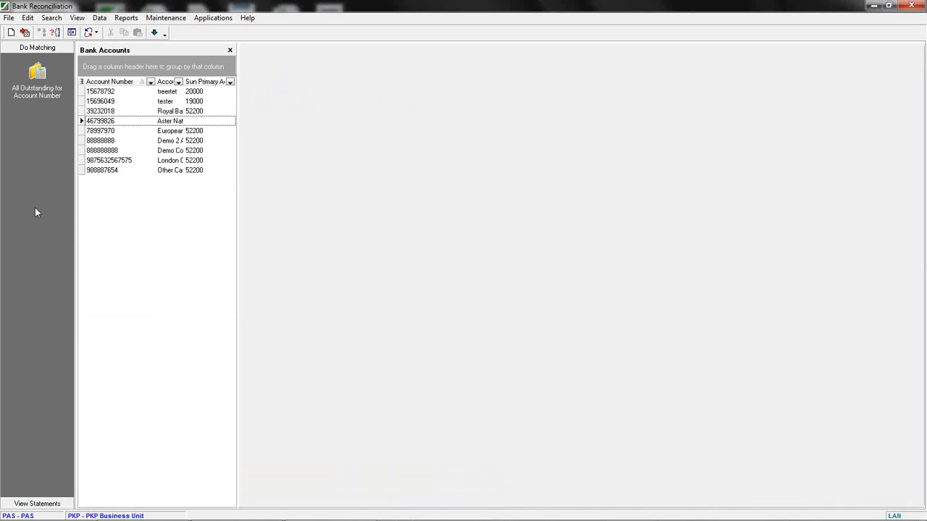
left_click(113, 141)
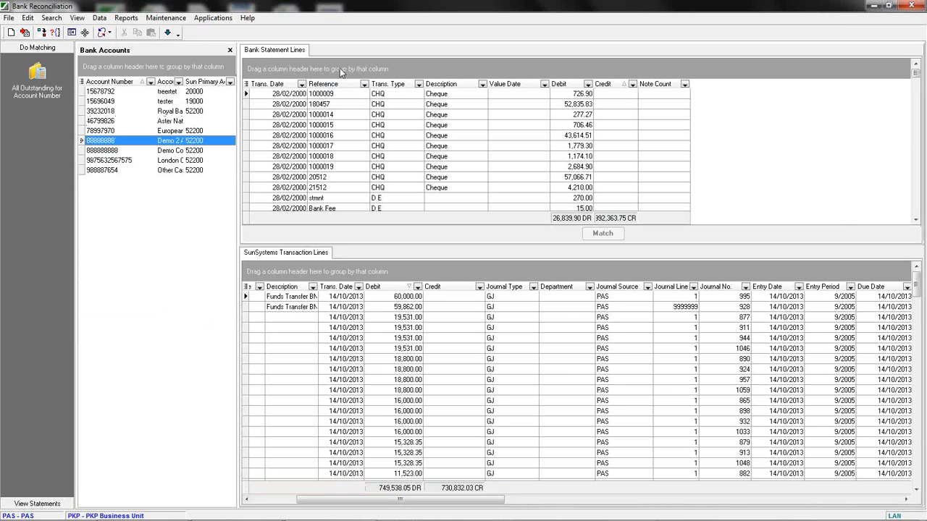
left_click(326, 139)
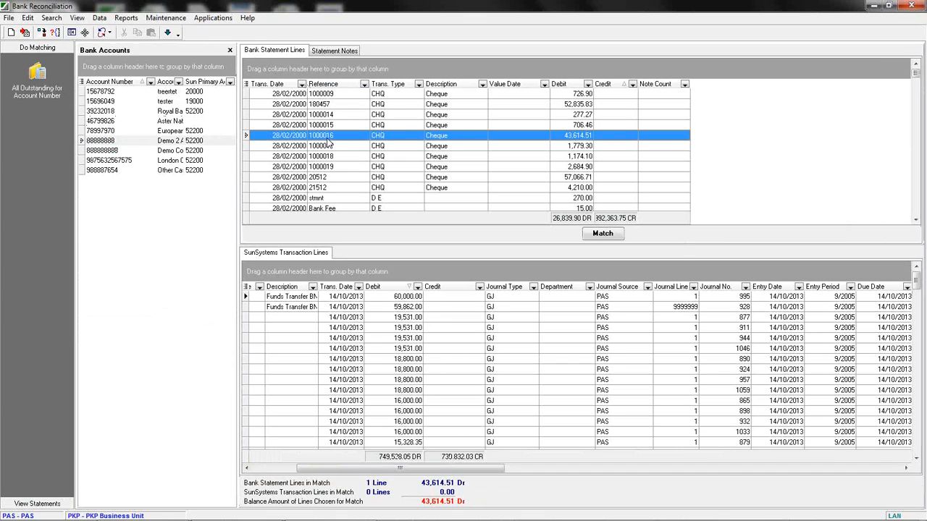
left_click(329, 338)
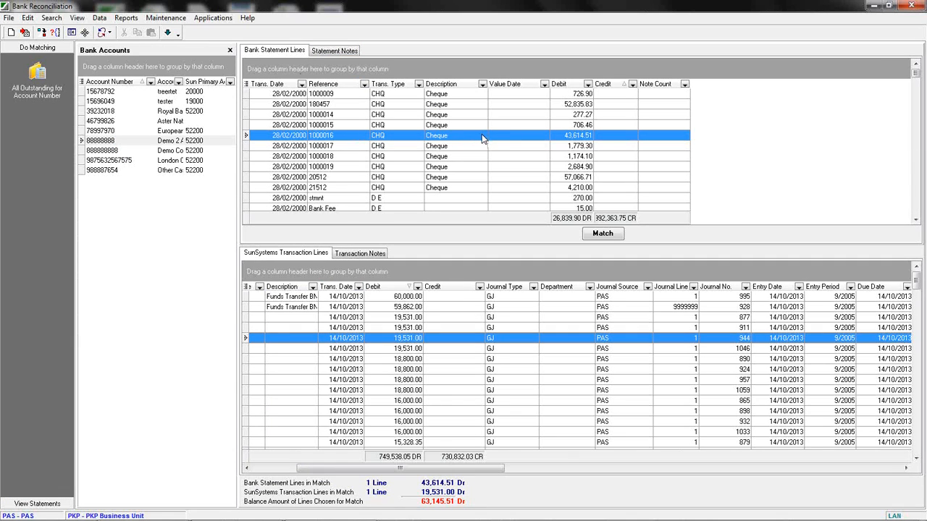
left_click(332, 49)
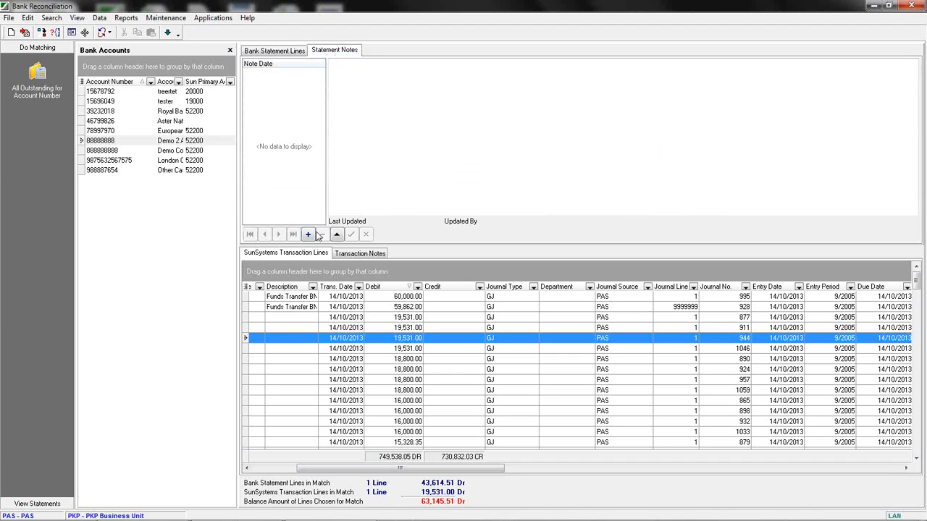
left_click(307, 234)
type("Cant find the match.")
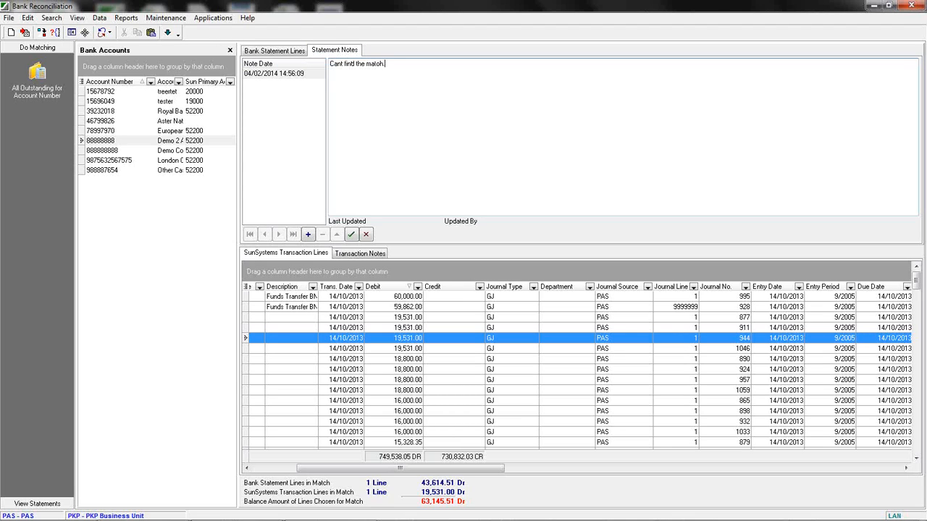
type(" Will try next month")
left_click(350, 233)
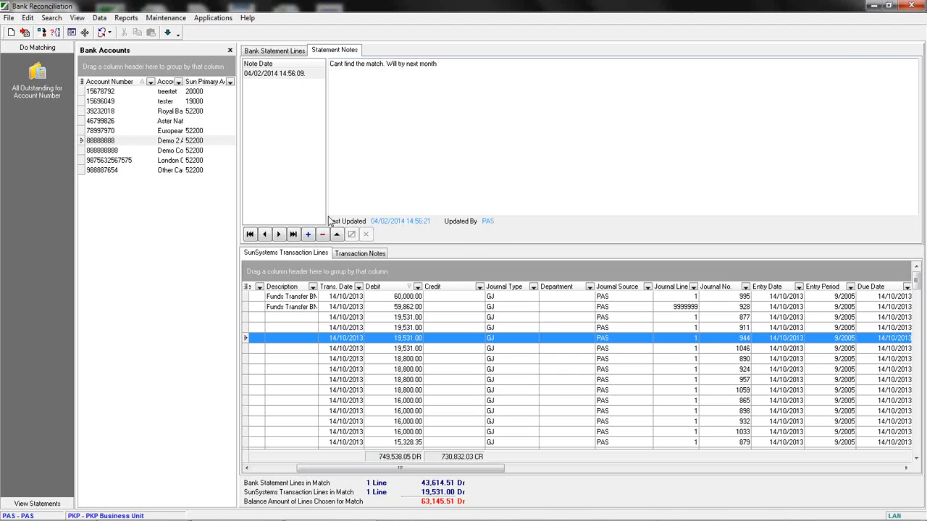
Add a second statement note 'Another' to the same cheque line.
left_click(307, 234)
type("Another")
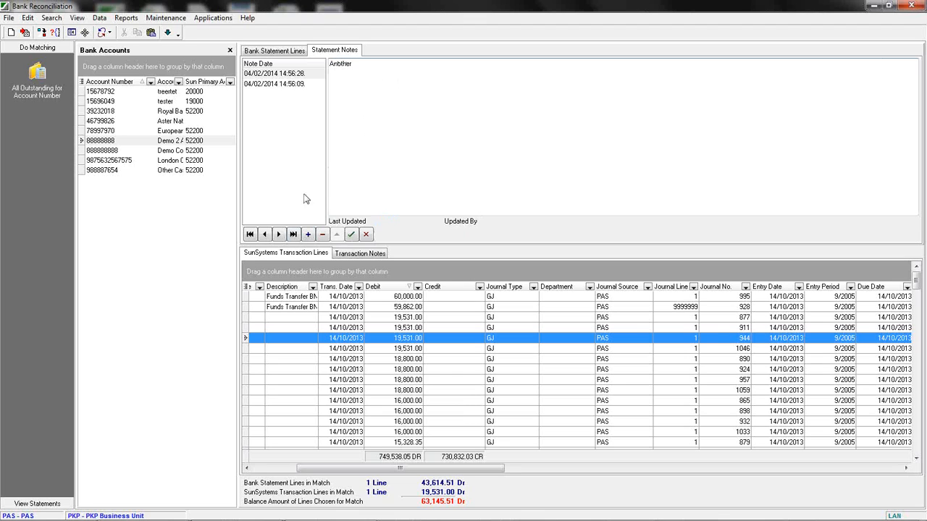
left_click(350, 235)
Browse the two statement notes and reselect a 19,531.00 transaction line.
left_click(309, 73)
left_click(298, 85)
left_click(287, 359)
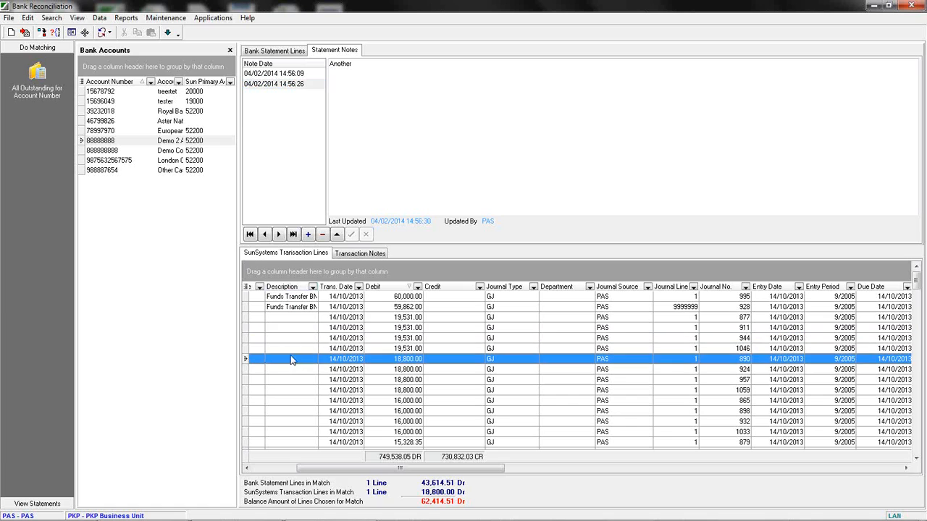
left_click(303, 330)
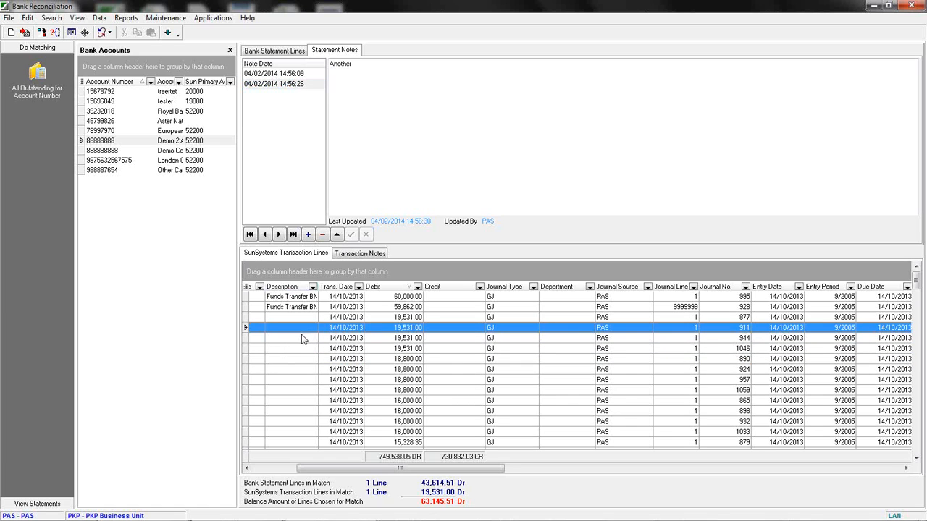
left_click(275, 51)
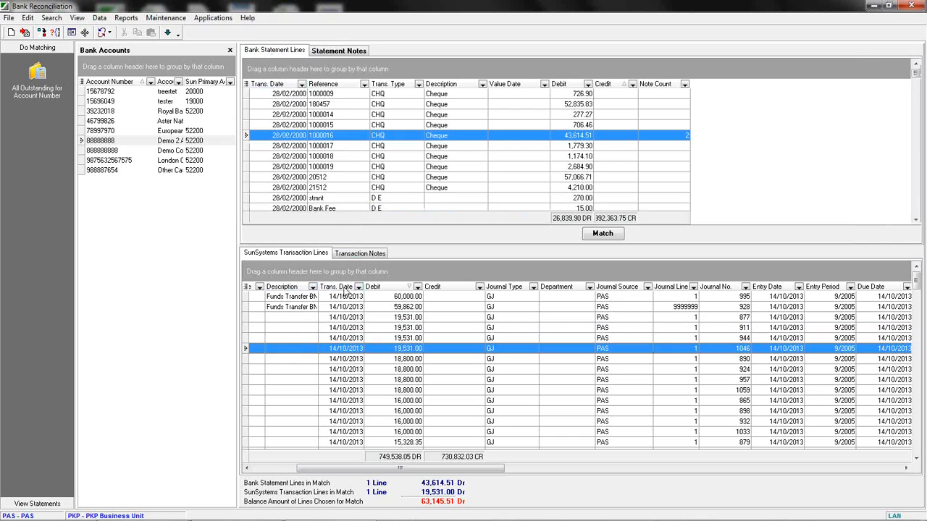
Add the transaction note 'Ammount wrong' to the selected 19,531.00 transaction line.
left_click(360, 253)
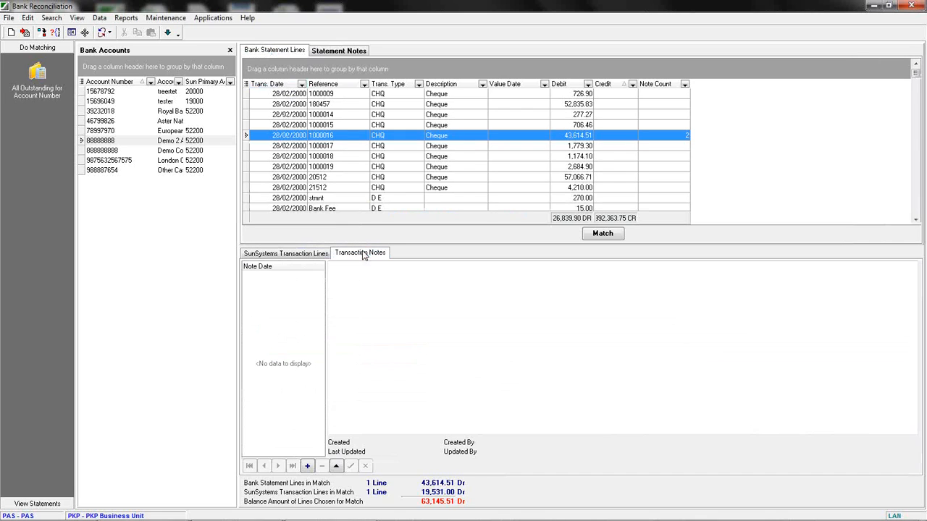
left_click(306, 465)
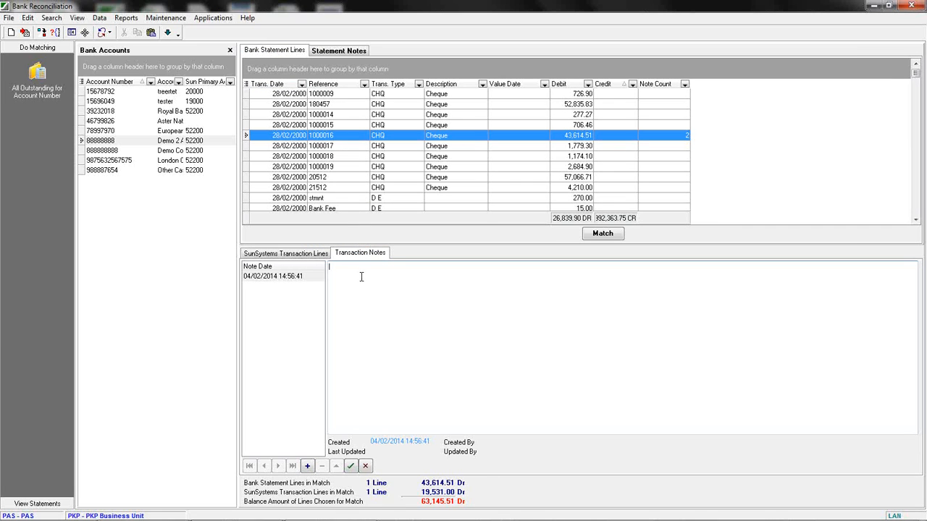
type("Ammount wrong")
left_click(350, 466)
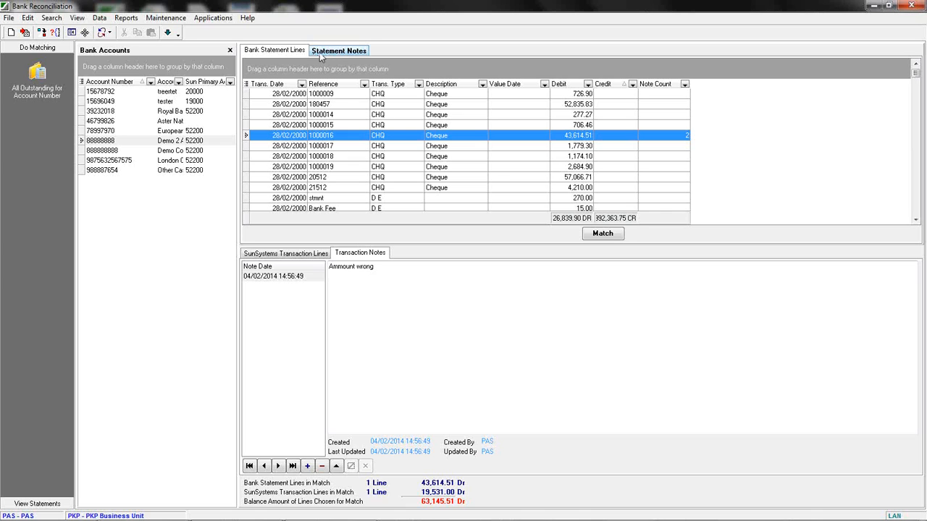
Review the note counts on the statement lines and switch between transaction lines and their notes.
left_click(316, 114)
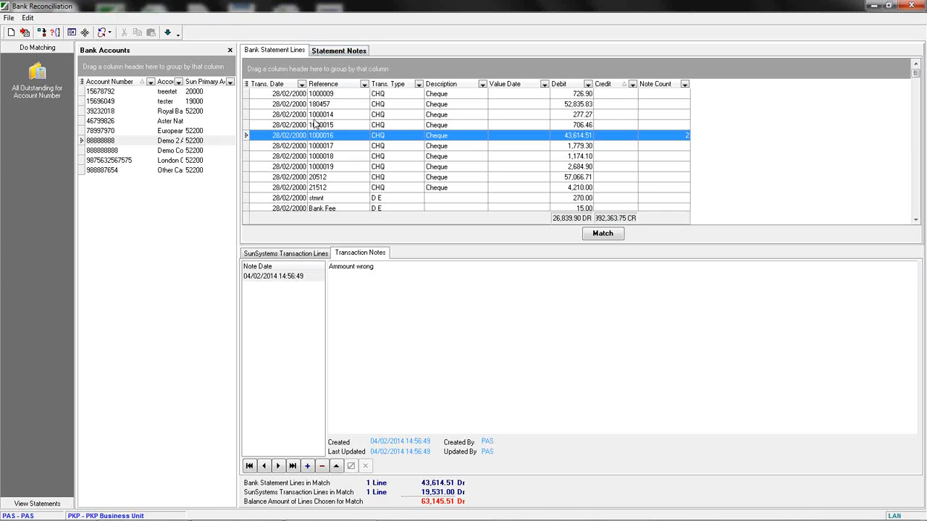
left_click(313, 135)
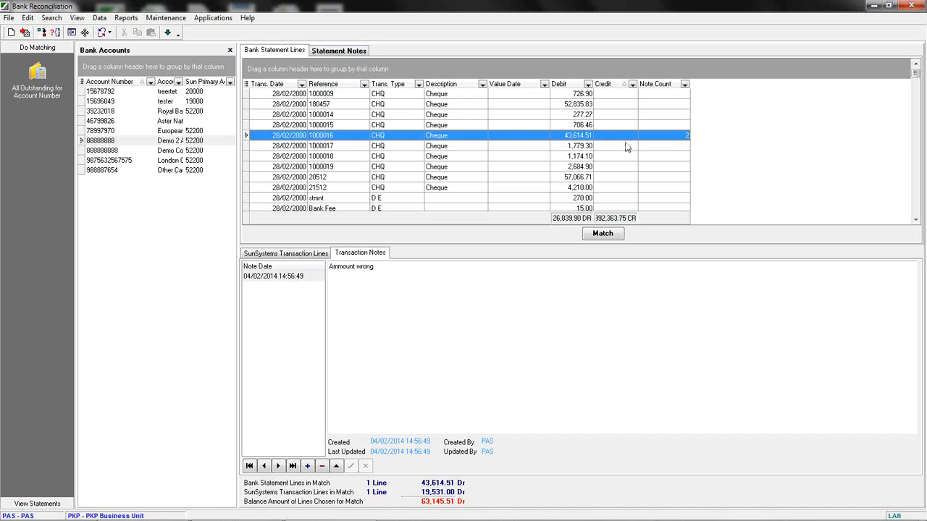
left_click(679, 168)
left_click(682, 137)
left_click(674, 157)
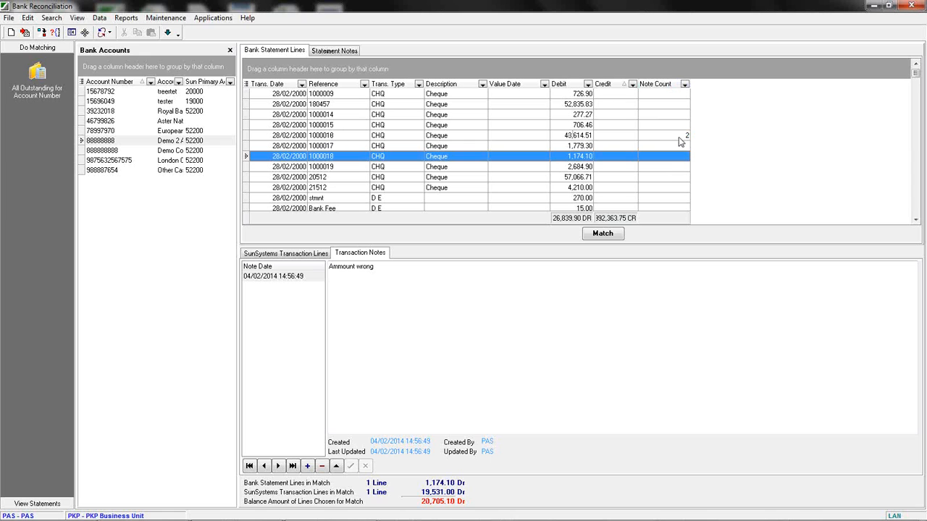
left_click(287, 255)
left_click(360, 254)
left_click(294, 255)
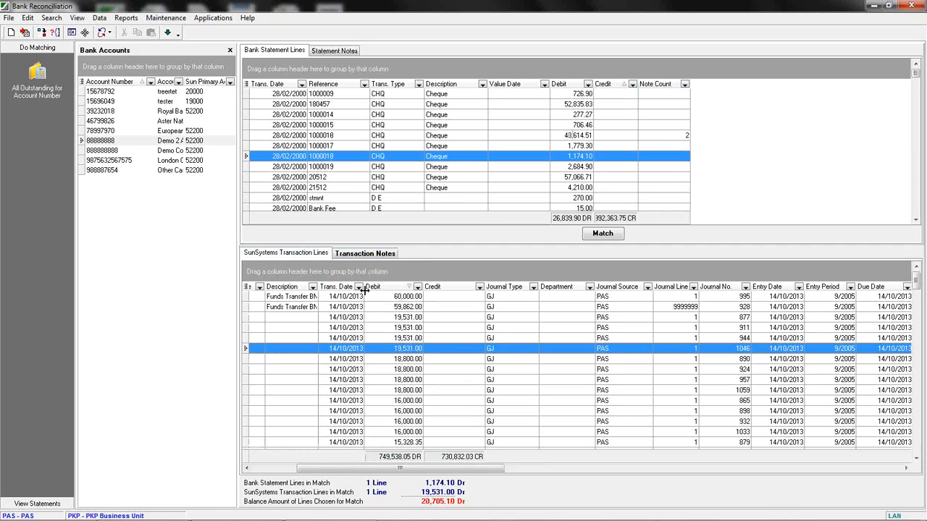
Open the Bank Reconciliation Report and set its business unit to PKP.
left_click(126, 18)
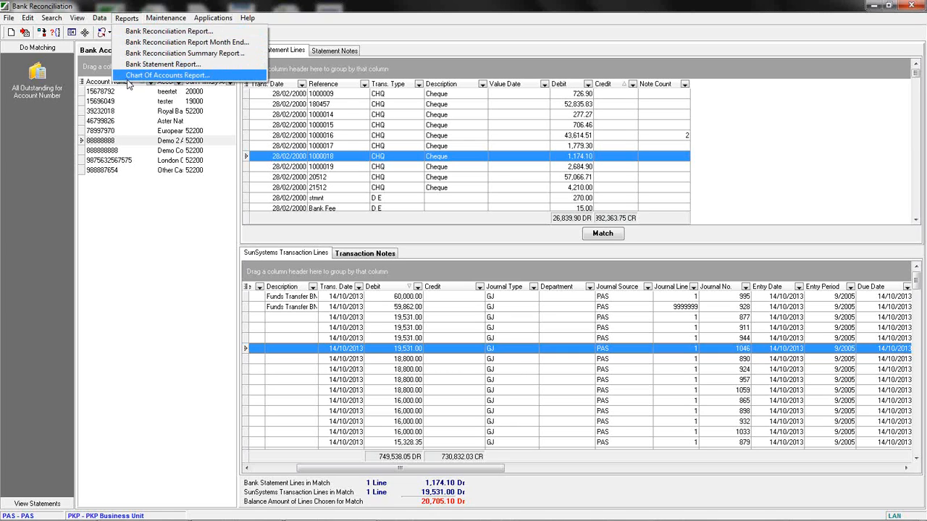
left_click(150, 32)
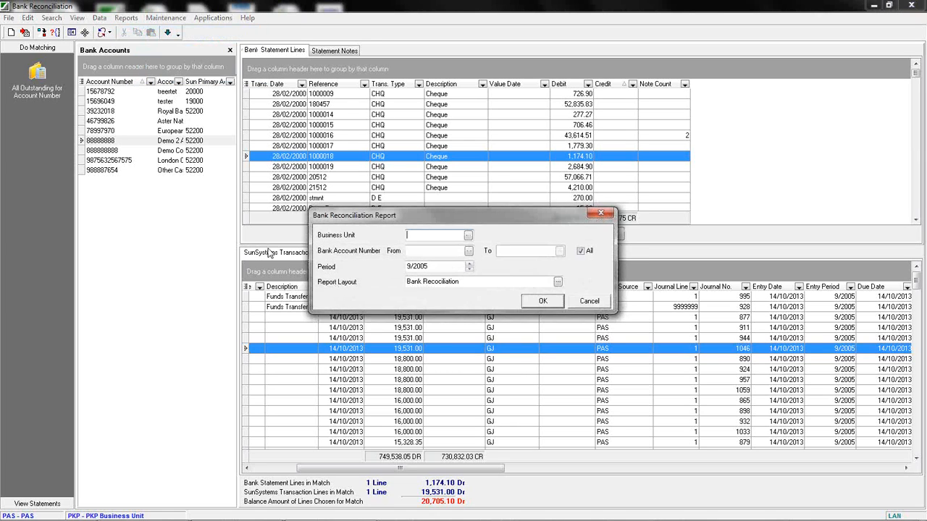
left_click_drag(409, 215, 286, 162)
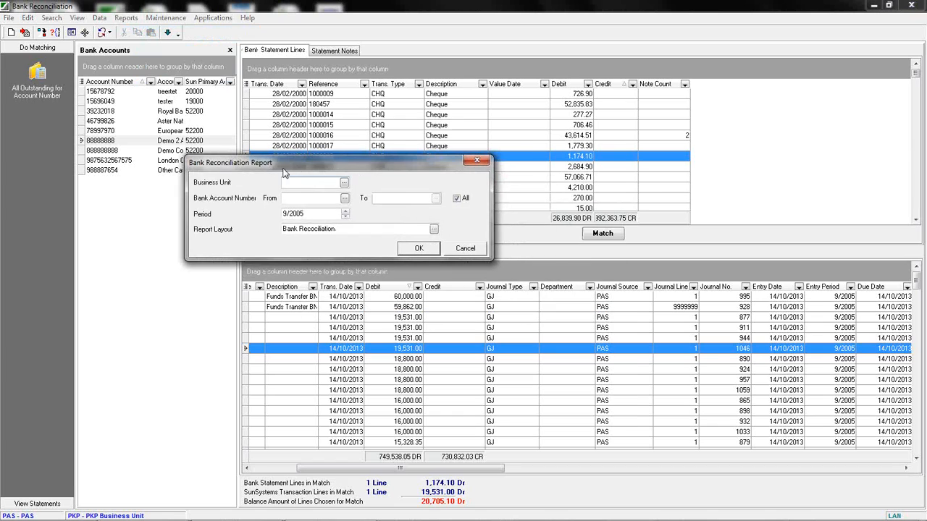
left_click(343, 184)
left_click(360, 245)
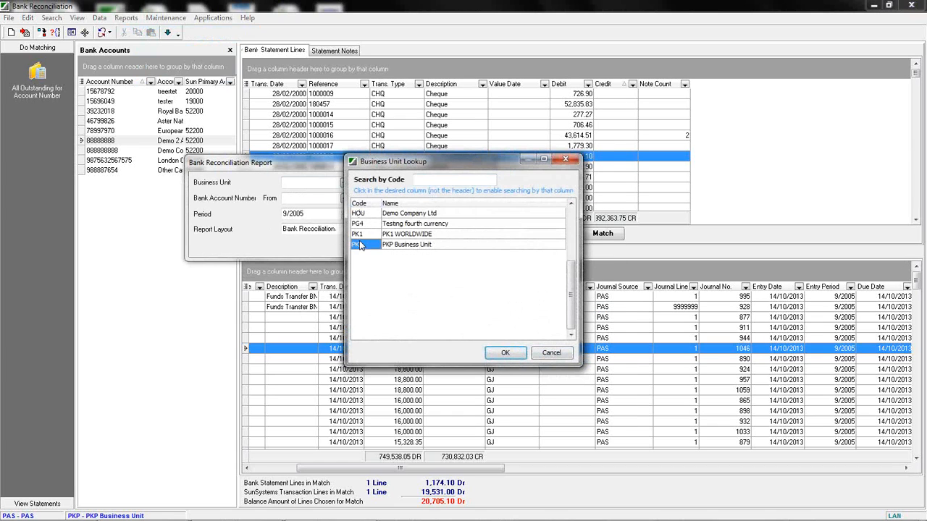
double_click(360, 246)
left_click(321, 200)
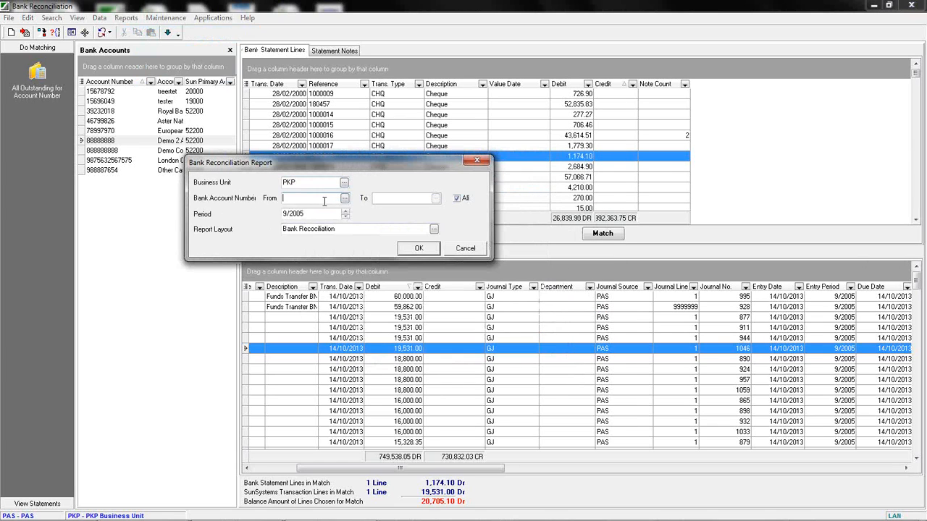
Set the reconciliation report's bank account to 88888888 and its period to 9/2005.
left_click(344, 202)
double_click(366, 286)
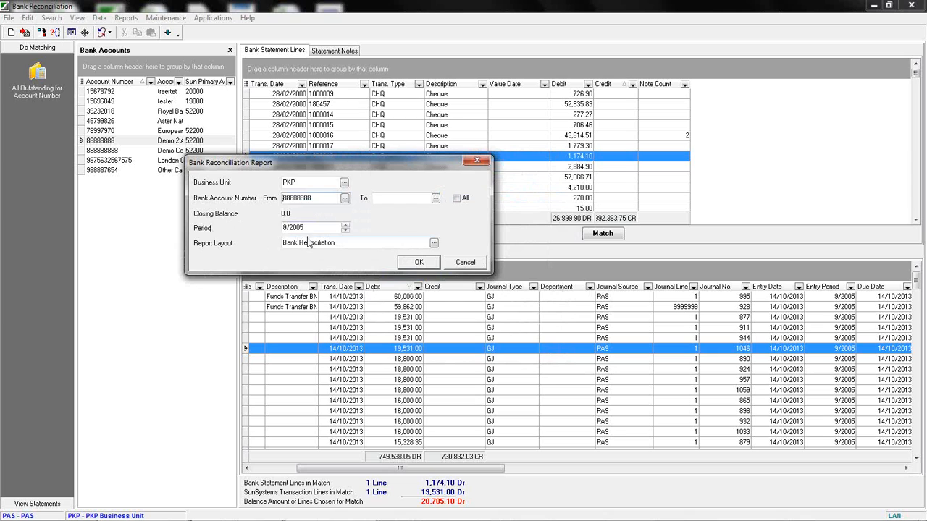
left_click(304, 228)
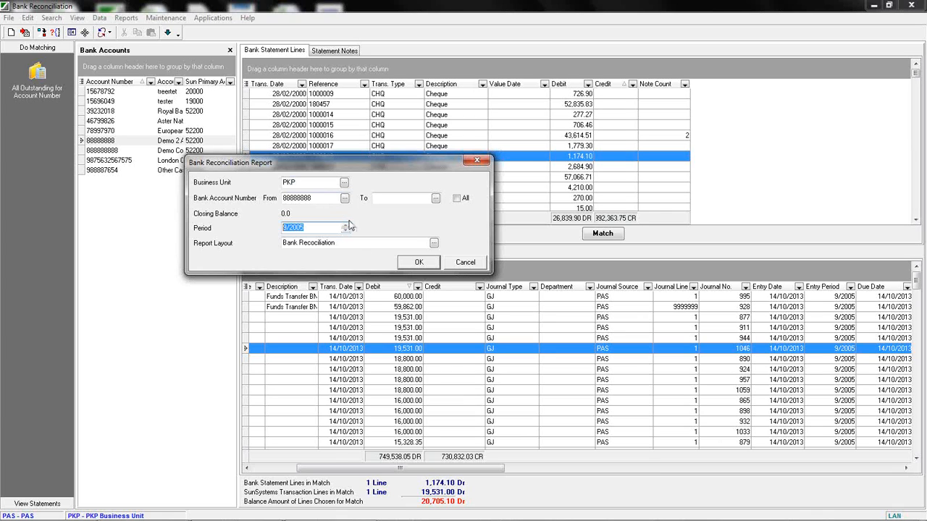
key("Tab")
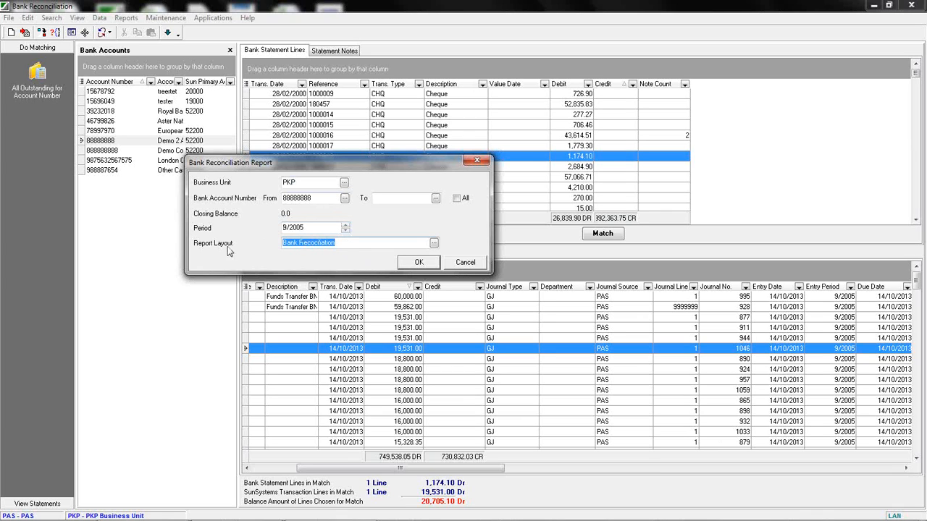
Browse the report layouts, keep the Bank Recociliation layout, and run the report.
left_click(434, 243)
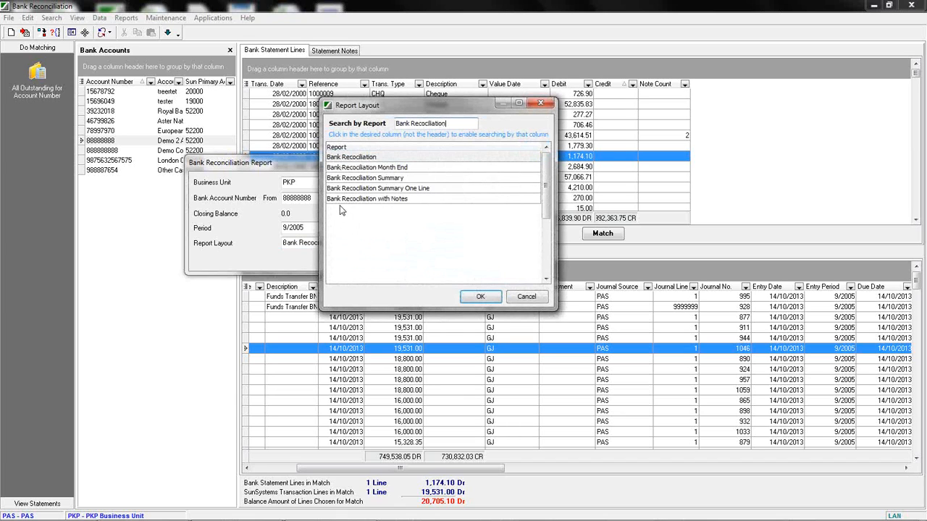
left_click(526, 297)
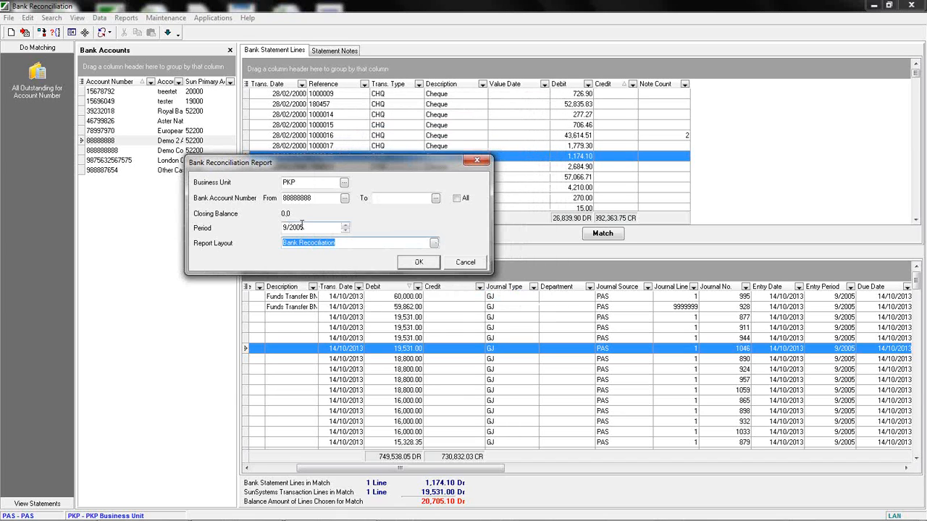
left_click(412, 263)
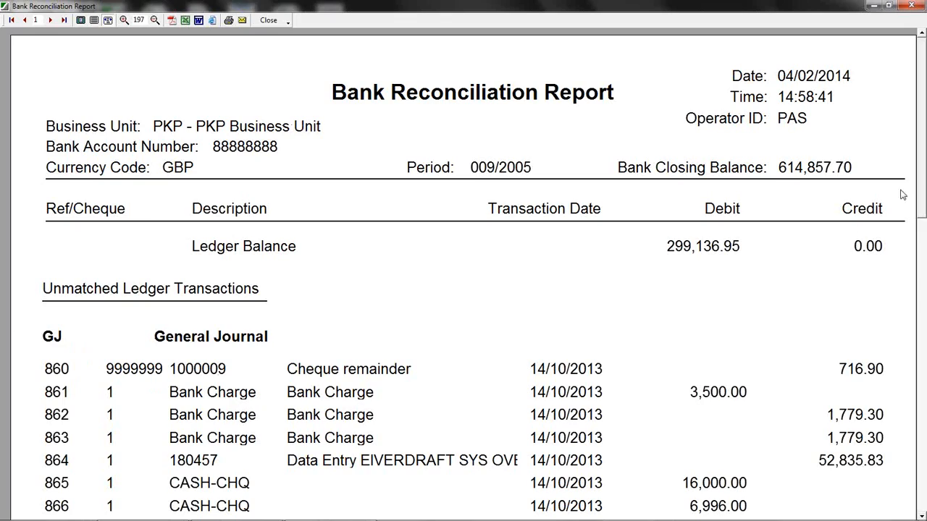
Page through the report's unmatched ledger, unmatched bank statement and summary sections, then close it.
left_click_drag(924, 51, 920, 103)
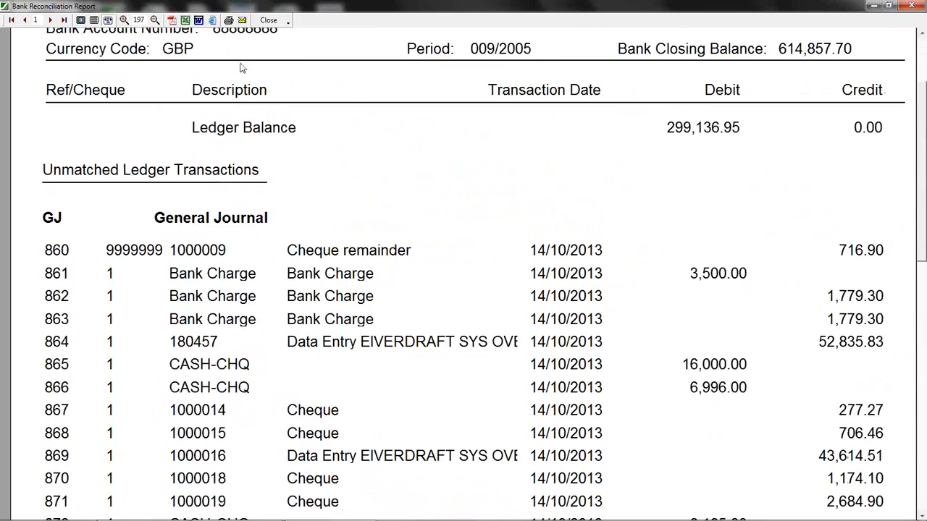
left_click(50, 20)
left_click(51, 21)
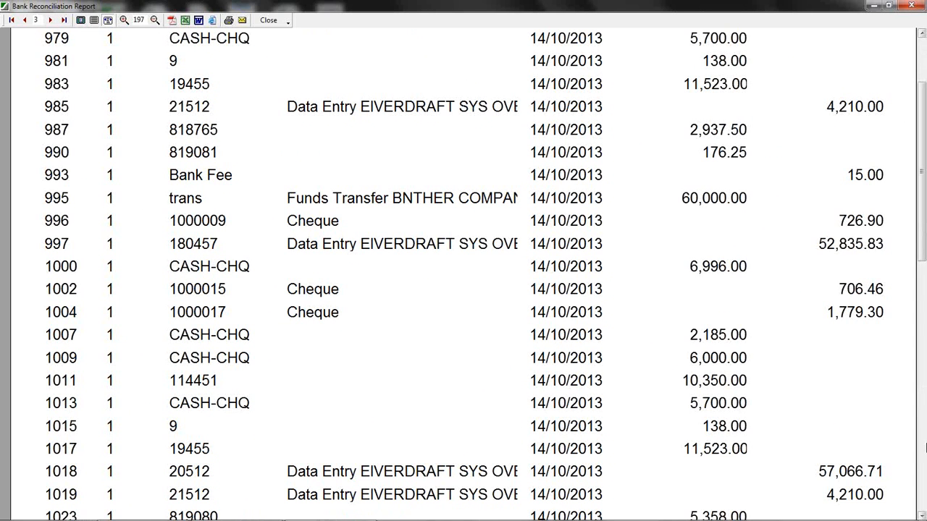
scroll(840, 170, "up", 2)
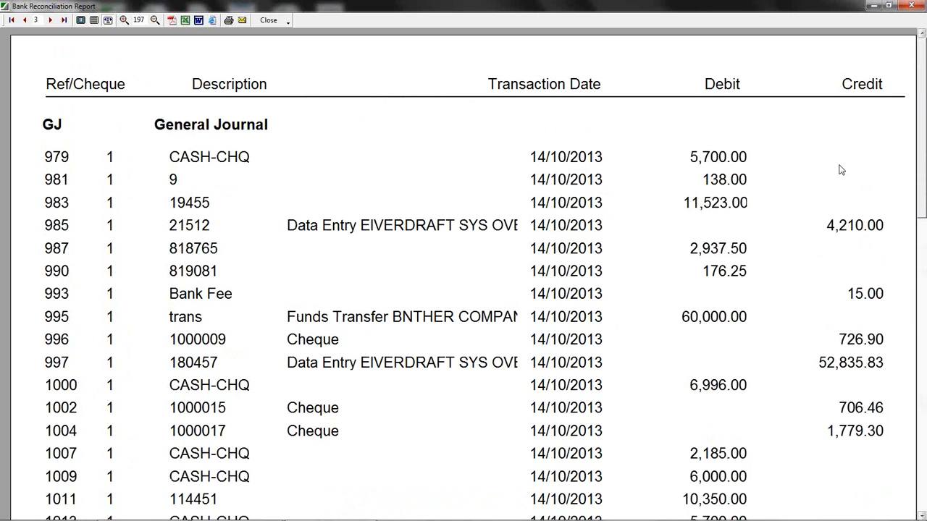
left_click(51, 20)
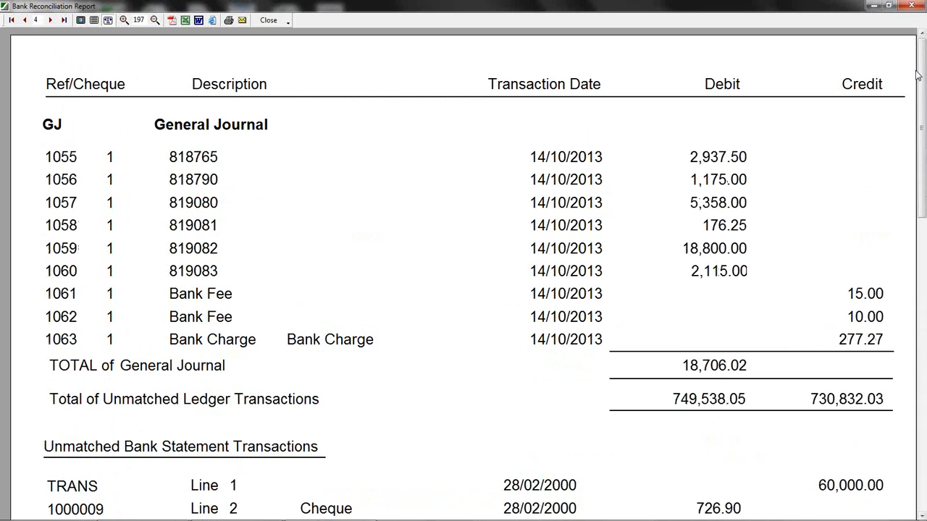
left_click_drag(922, 61, 922, 179)
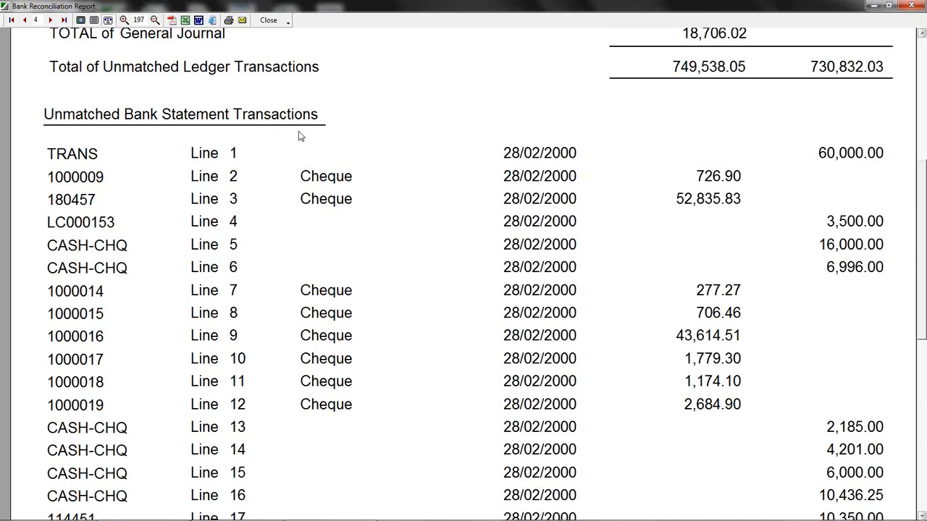
left_click_drag(919, 294, 904, 390)
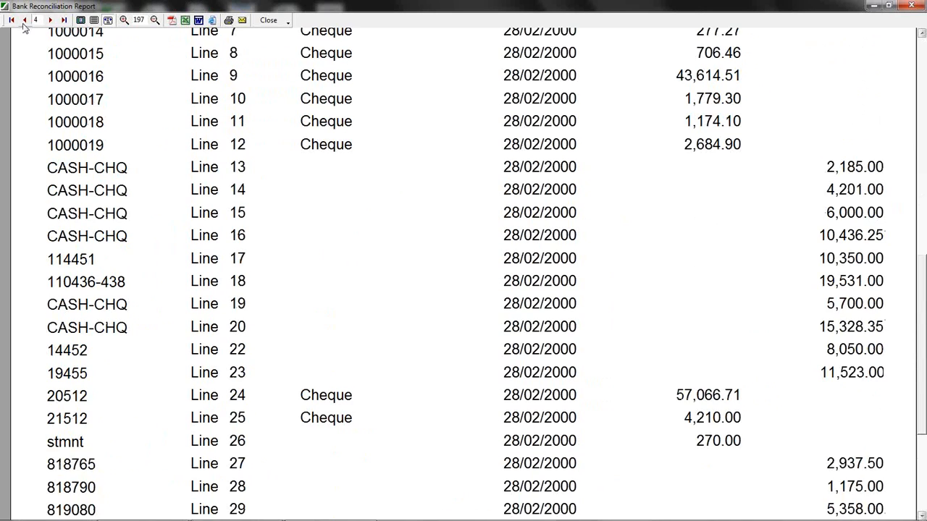
scroll(649, 380, "down", 5)
scroll(922, 301, "down", 3)
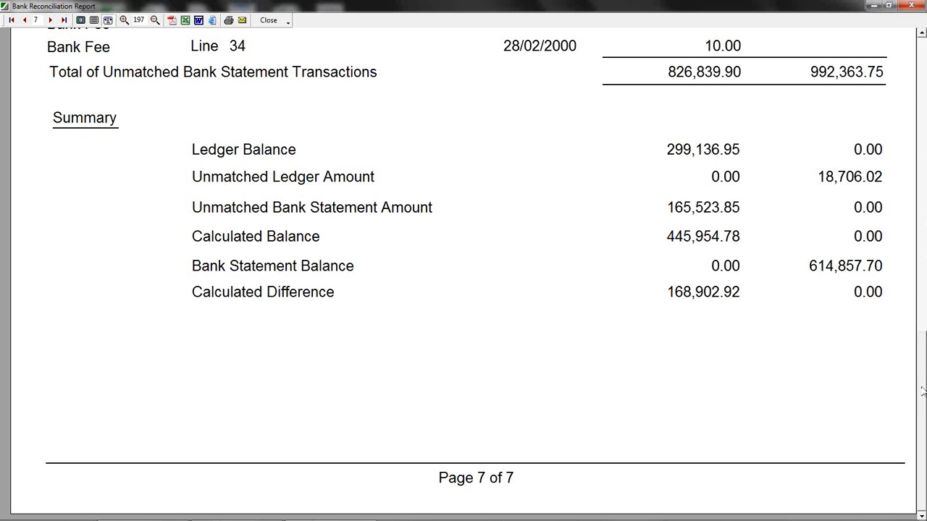
scroll(922, 391, "up", 10)
scroll(854, 102, "up", 1)
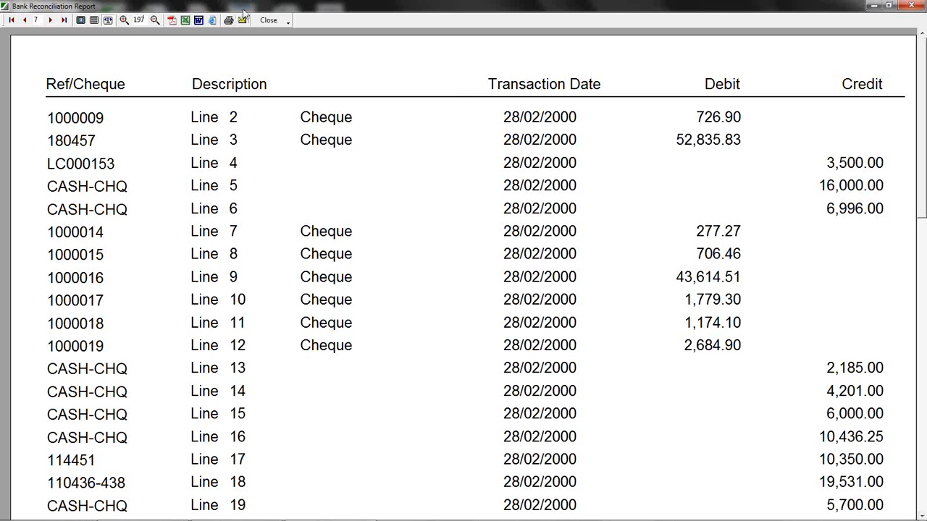
left_click(269, 22)
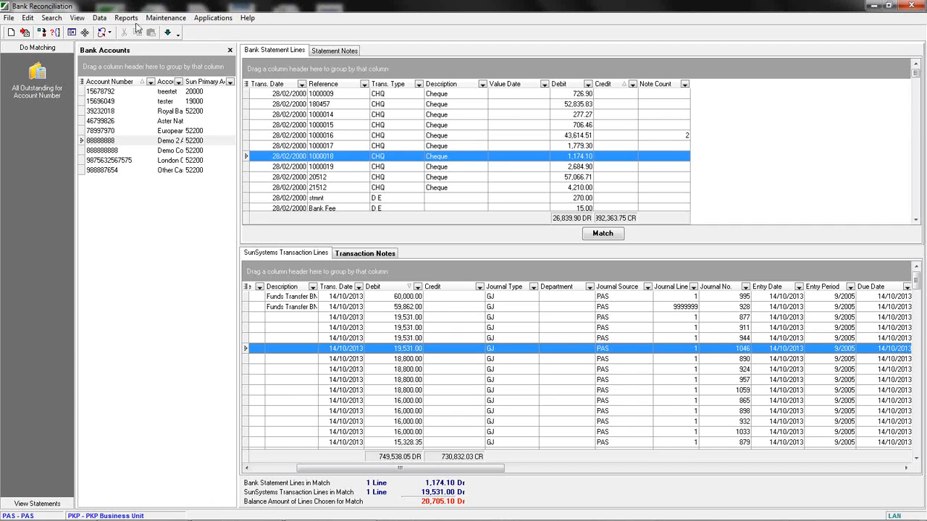
Run the Bank Reconciliation Summary Report for bank accounts 88888888 to 888888888, then close it.
left_click(127, 17)
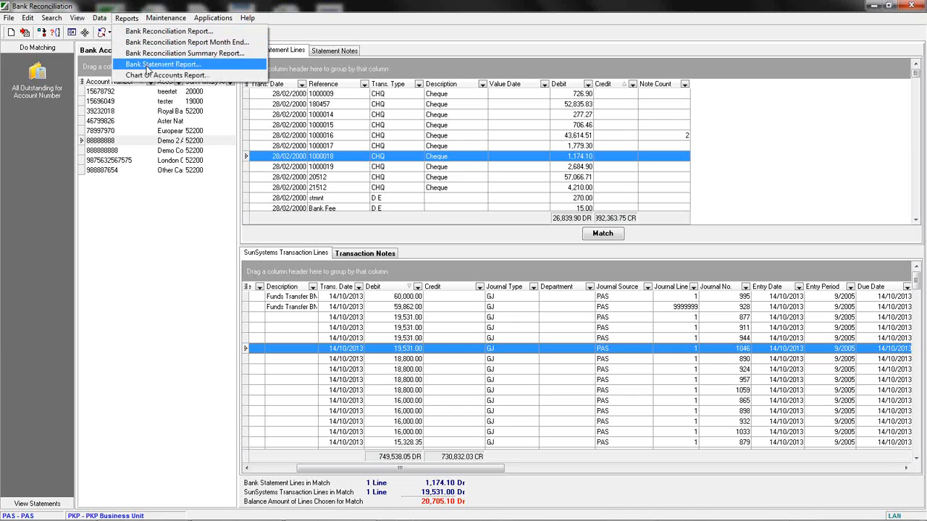
left_click(174, 53)
left_click(475, 231)
double_click(370, 276)
left_click(567, 232)
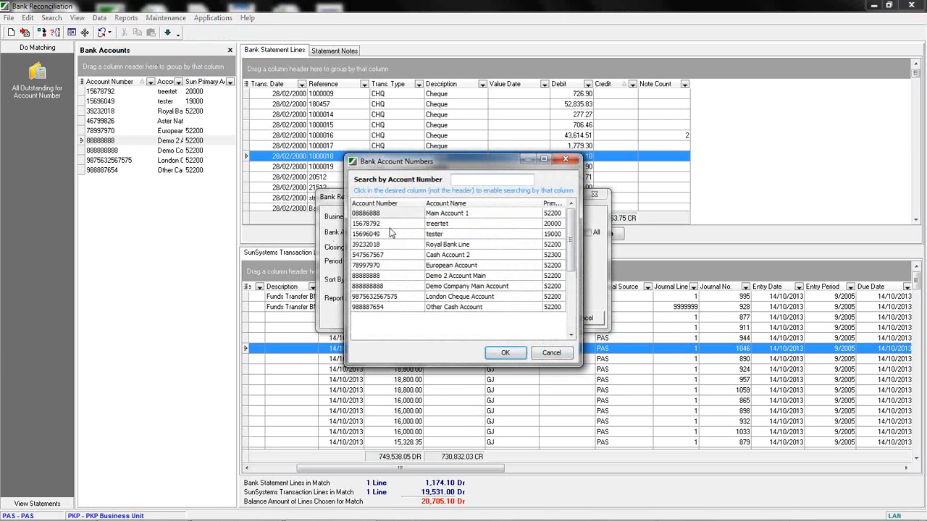
double_click(383, 287)
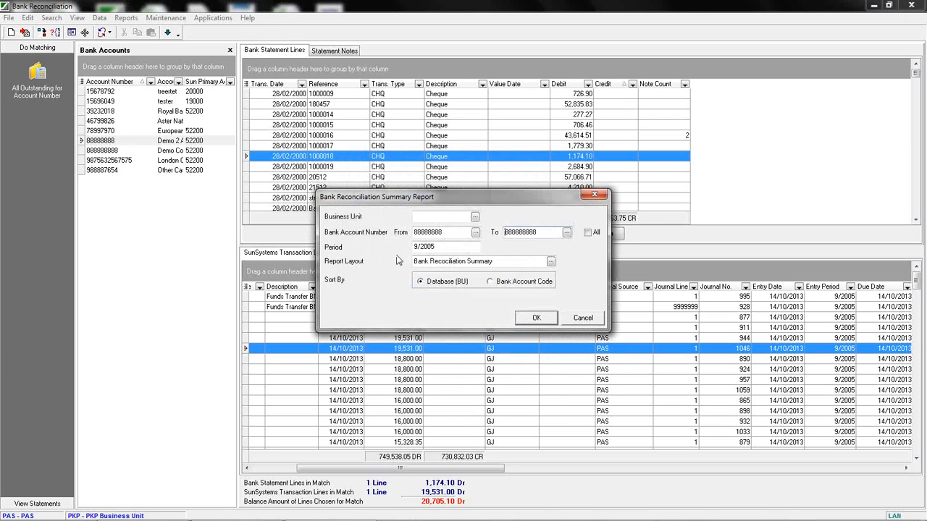
left_click(536, 317)
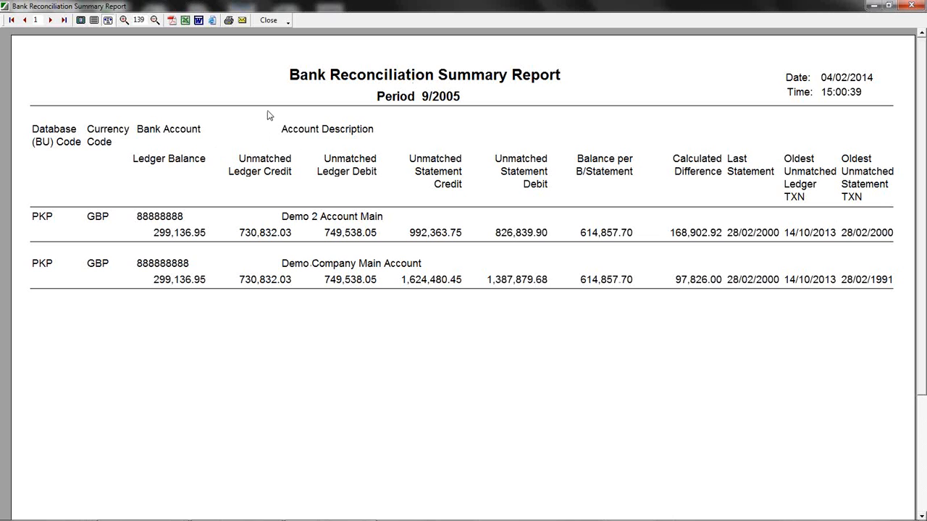
left_click(268, 20)
Run the Bank Statement Report for bank account 88888888 using the Bank Statements With Notes layout.
left_click(126, 18)
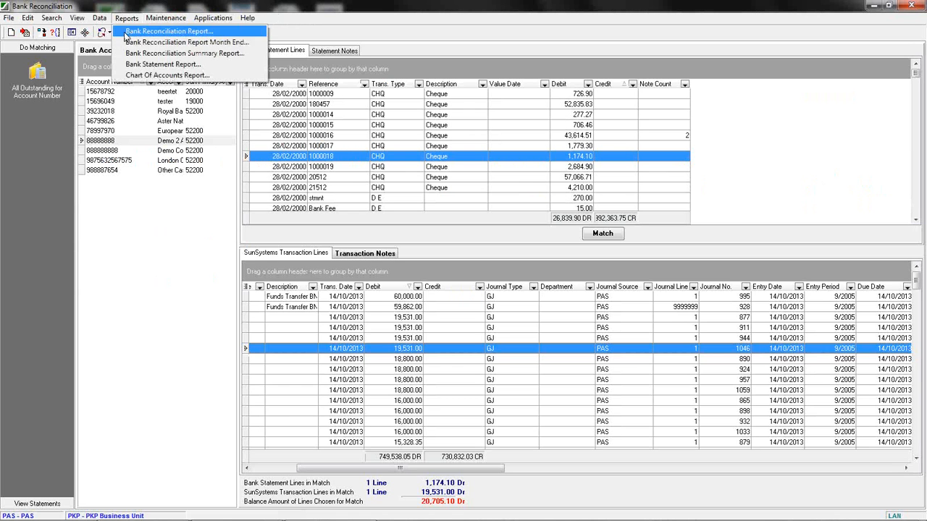
left_click(142, 66)
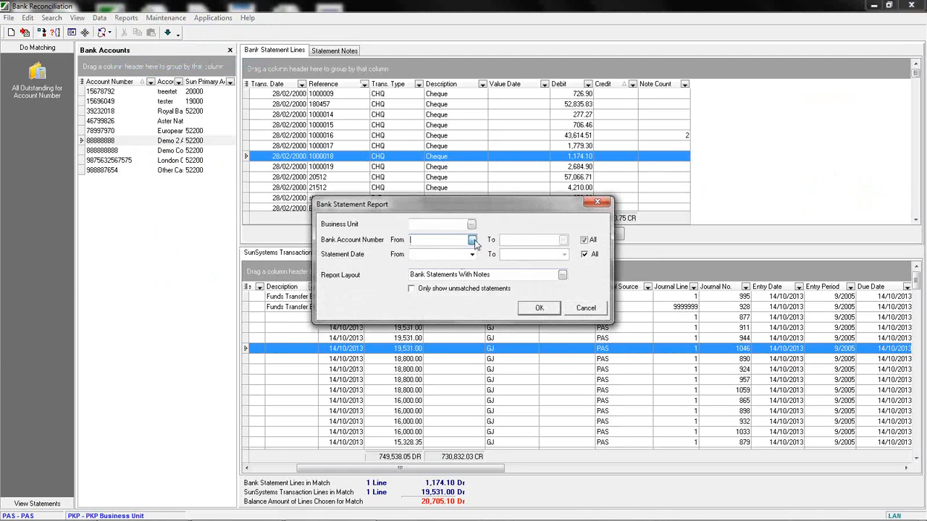
left_click(474, 240)
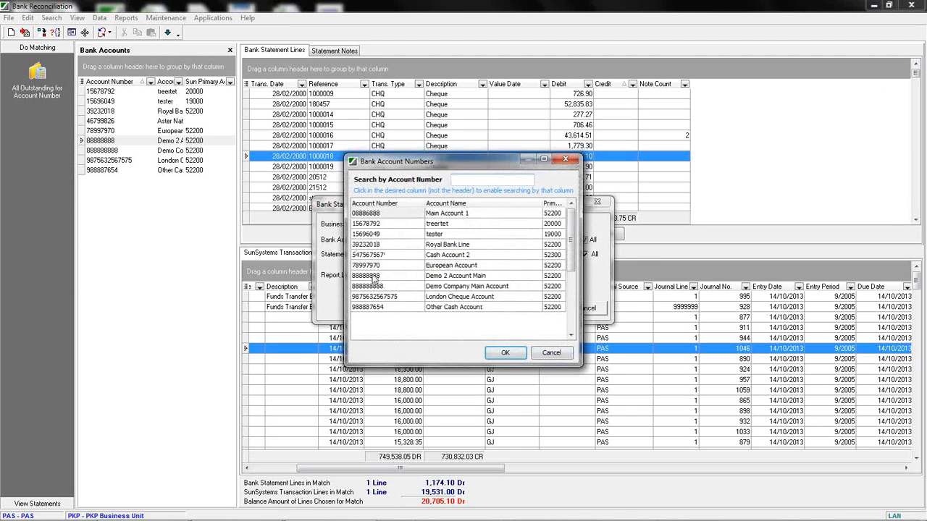
double_click(374, 275)
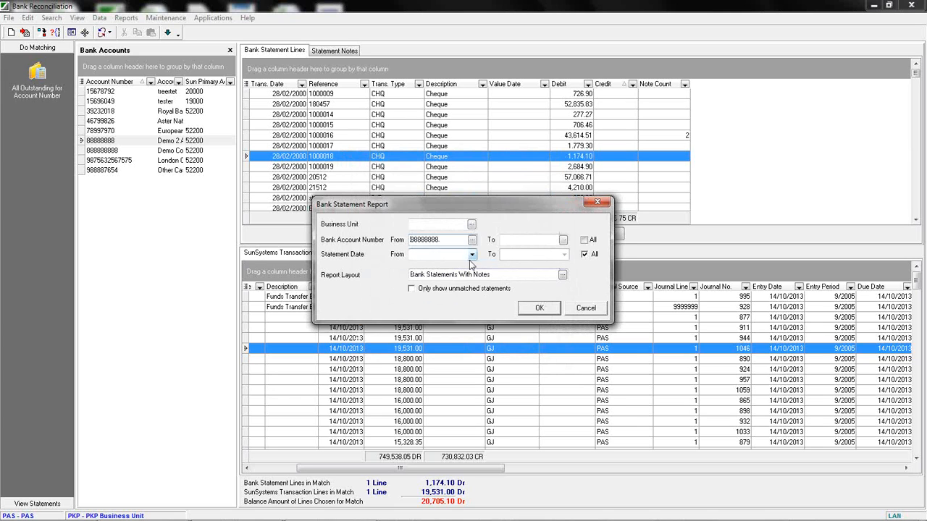
left_click(528, 308)
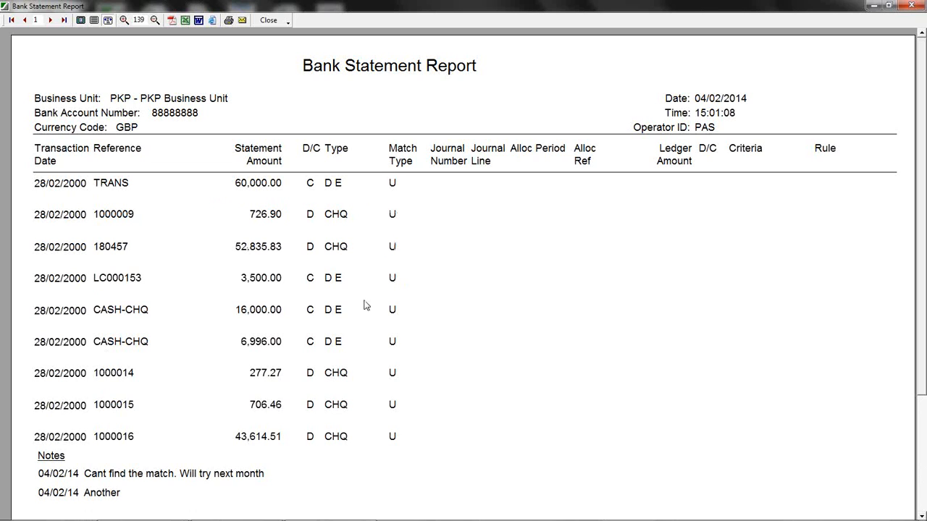
Review the statement lines and their notes across the Bank Statement Report's pages, then close it.
left_click_drag(922, 58, 821, 213)
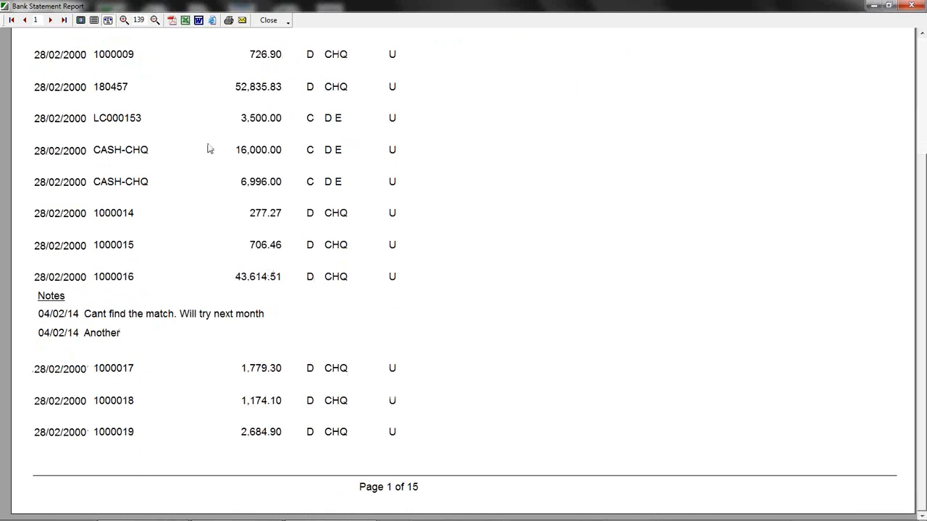
left_click(50, 20)
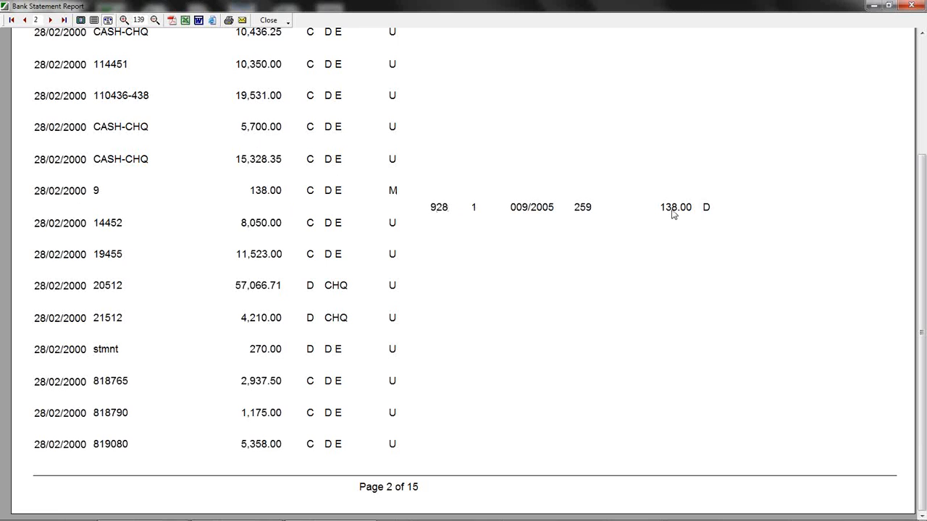
left_click(269, 21)
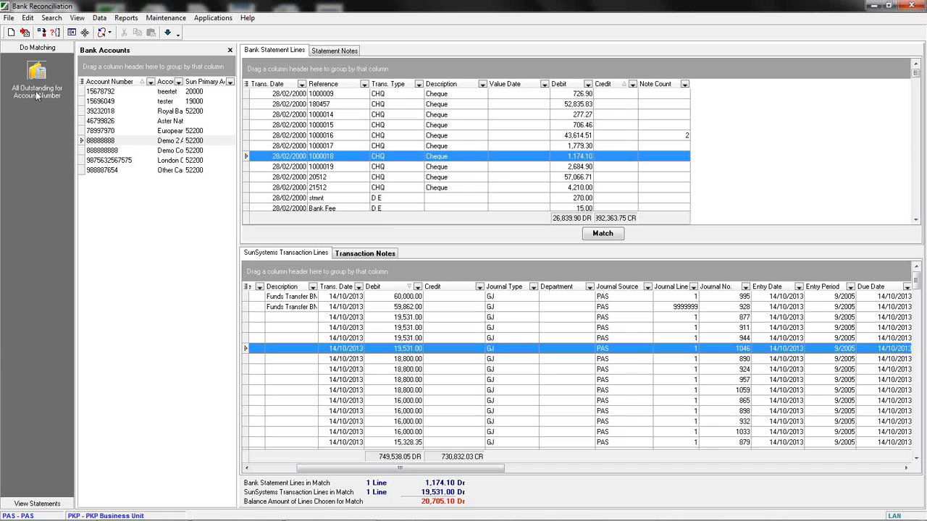
Reopen matching for account 88888888 and switch to a side-by-side view of statement and transaction lines.
left_click(35, 49)
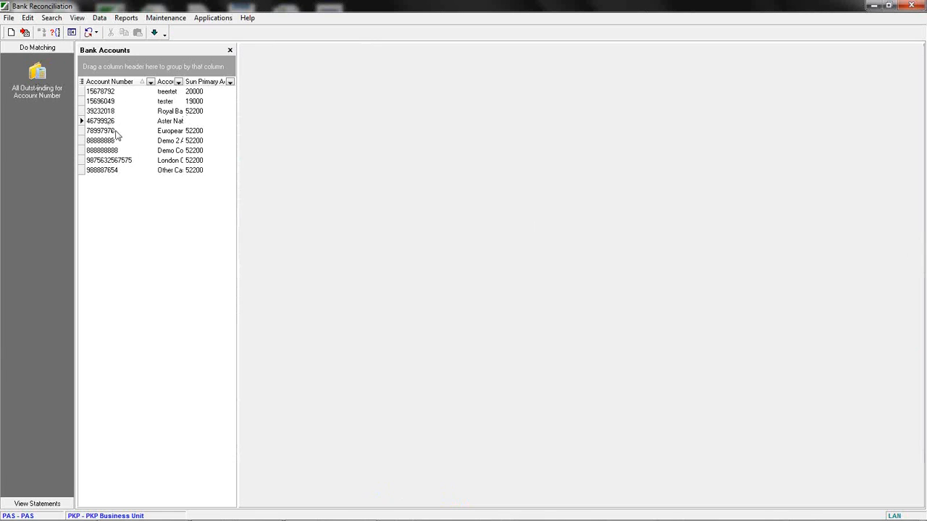
left_click(144, 141)
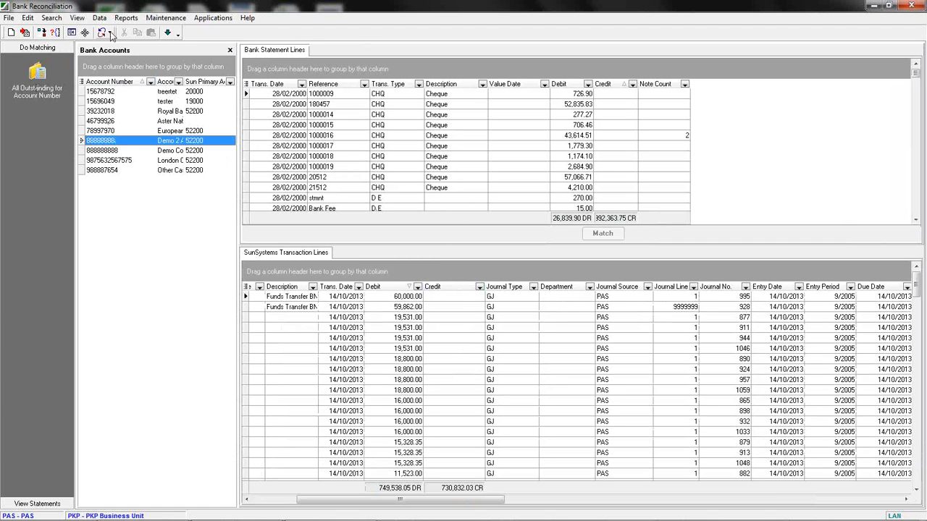
left_click(71, 33)
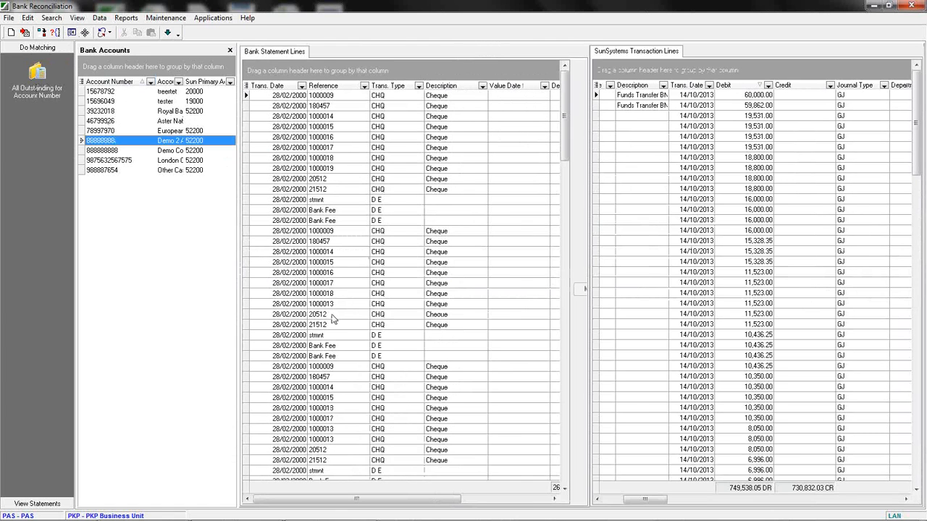